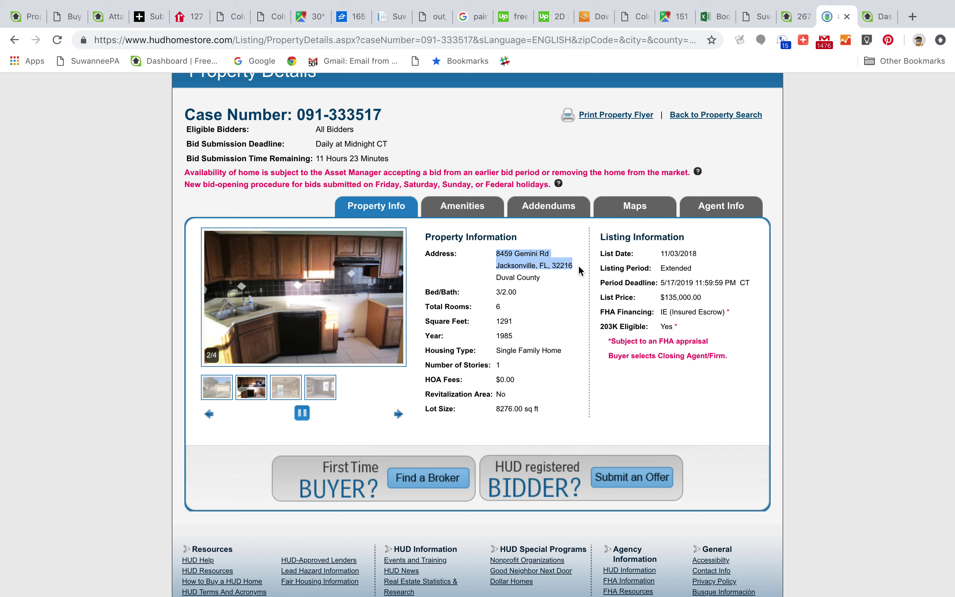
Step: Copy the HUD listing's full address and open the list of lead campaigns in FreedomSoft
{"action": "right_click", "coordinate": [524, 254]}
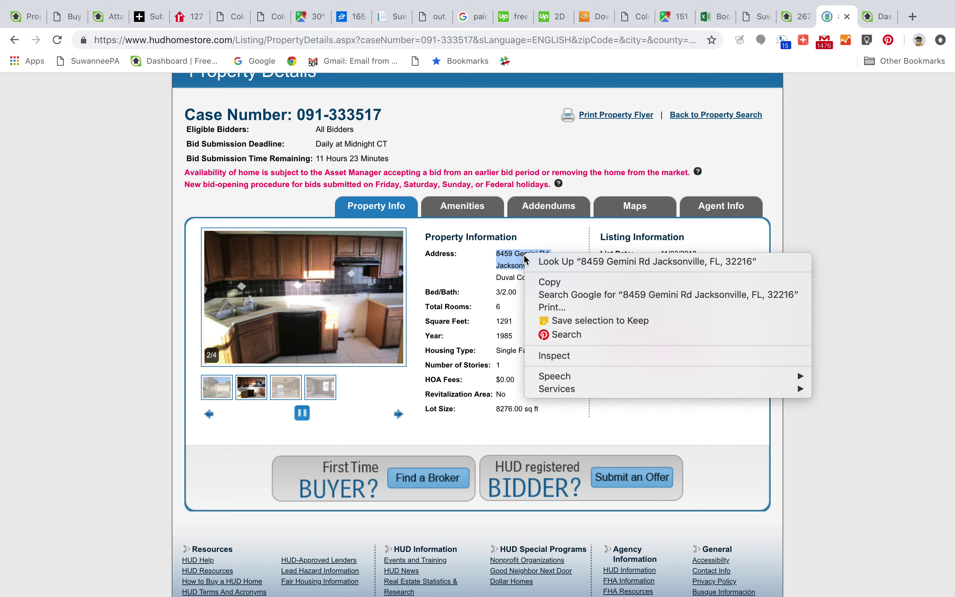
{"action": "left_click", "coordinate": [549, 283]}
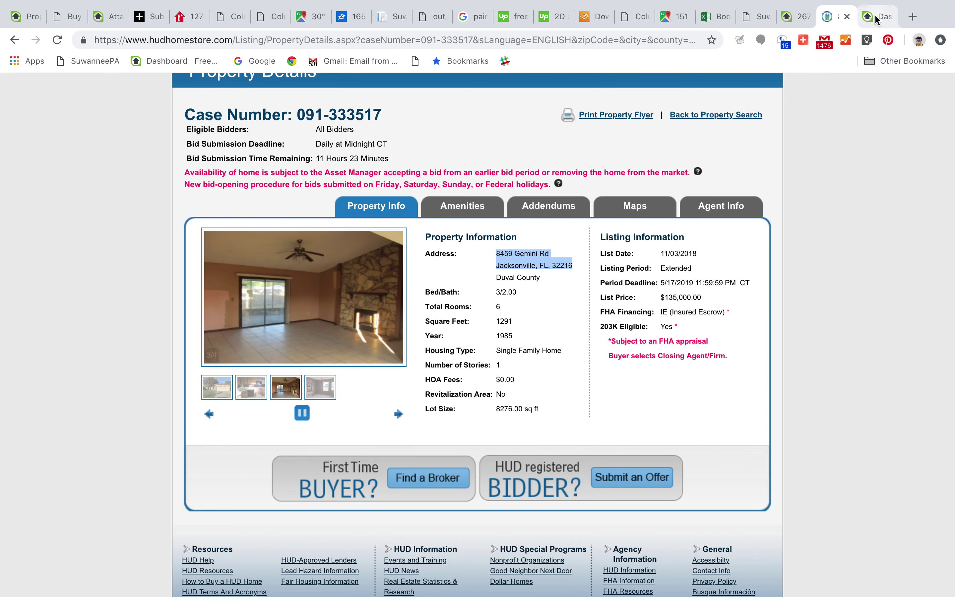
{"action": "left_click", "coordinate": [860, 19]}
{"action": "mouse_move", "coordinate": [325, 126]}
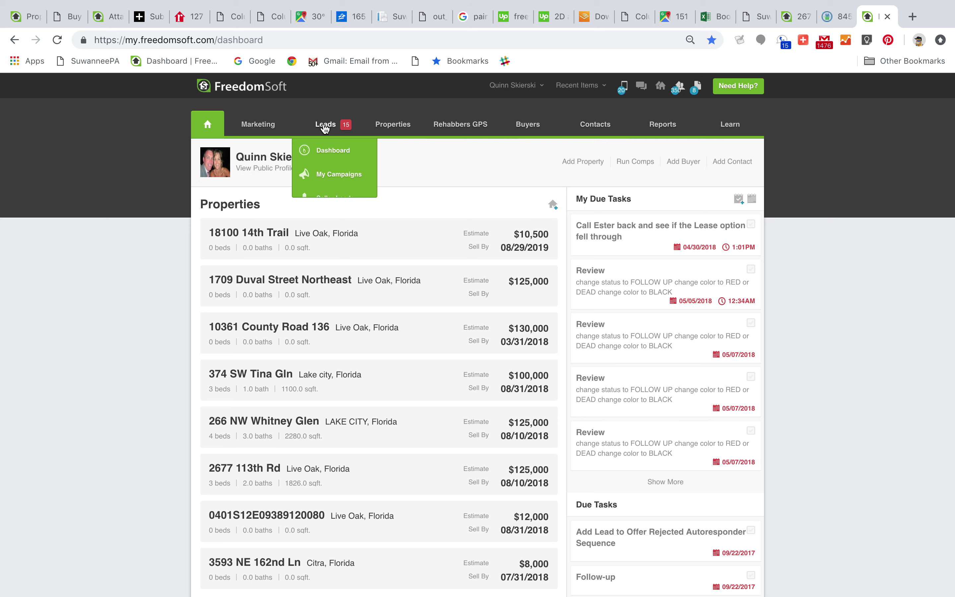
{"action": "left_click", "coordinate": [327, 177]}
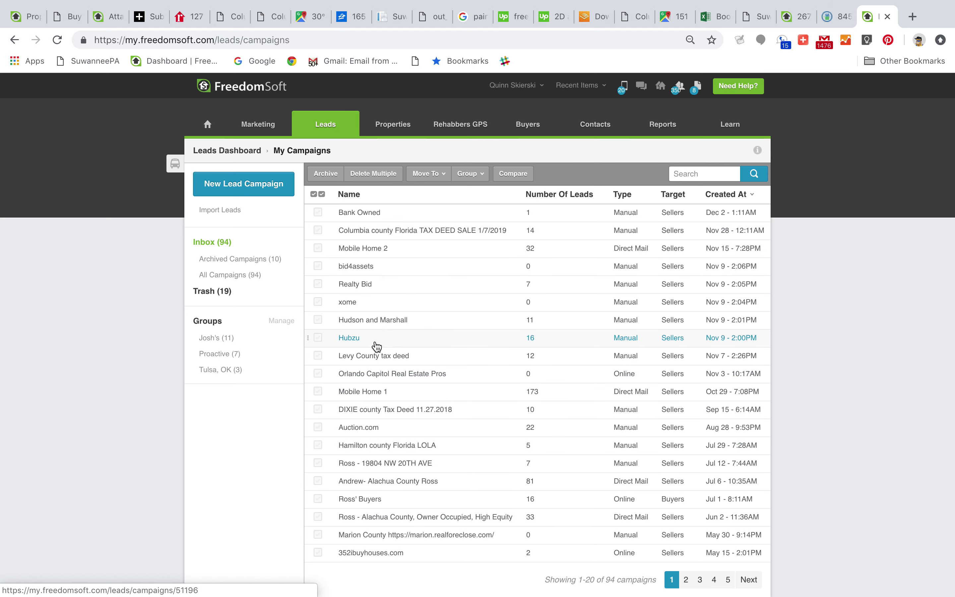
Step: Find the HUD campaign on the third page of campaigns and show all of its leads
{"action": "left_click", "coordinate": [686, 579]}
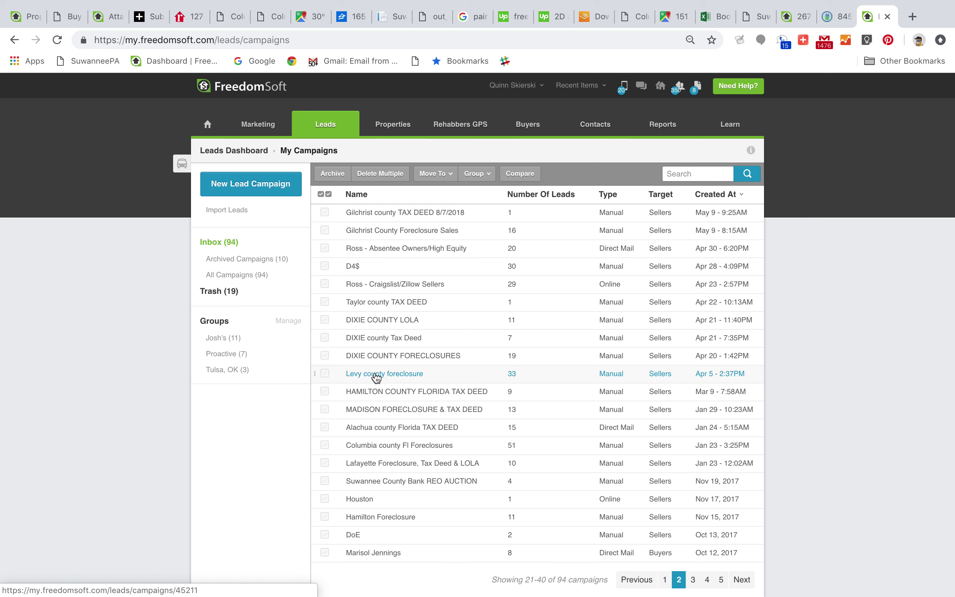
{"action": "left_click", "coordinate": [690, 581]}
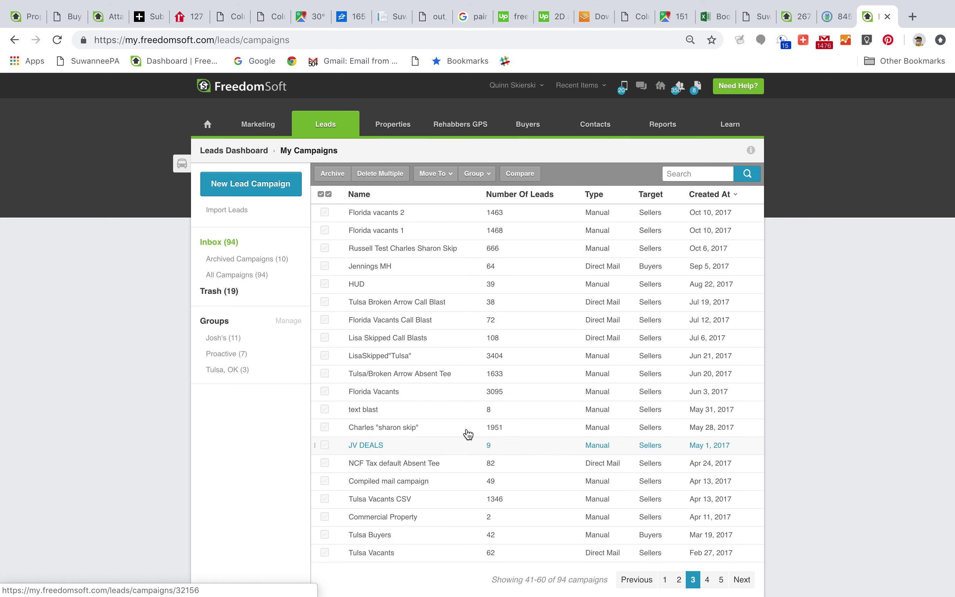
{"action": "left_click", "coordinate": [357, 283]}
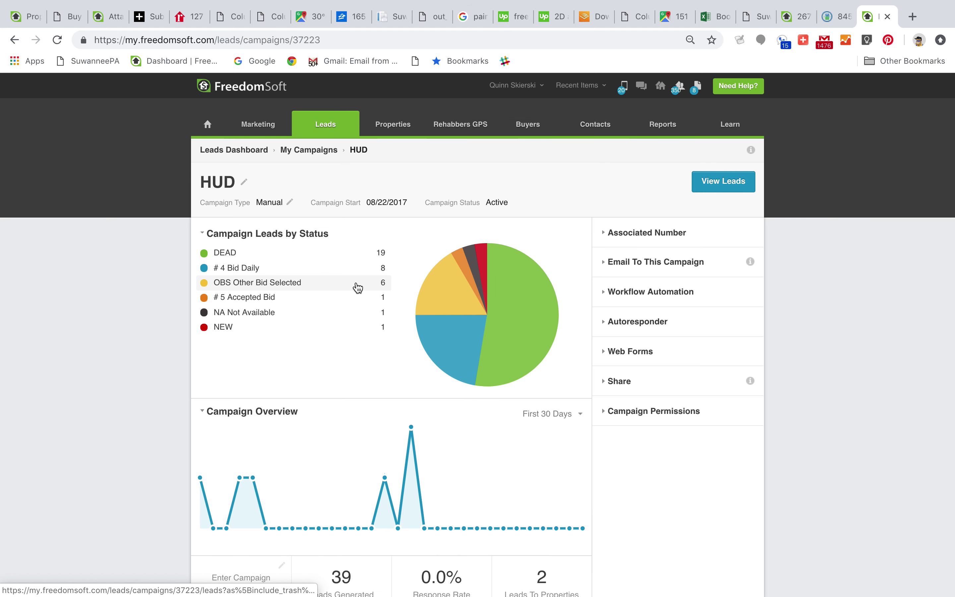
{"action": "scroll", "coordinate": [151, 454], "scroll_direction": "down", "scroll_amount": 7}
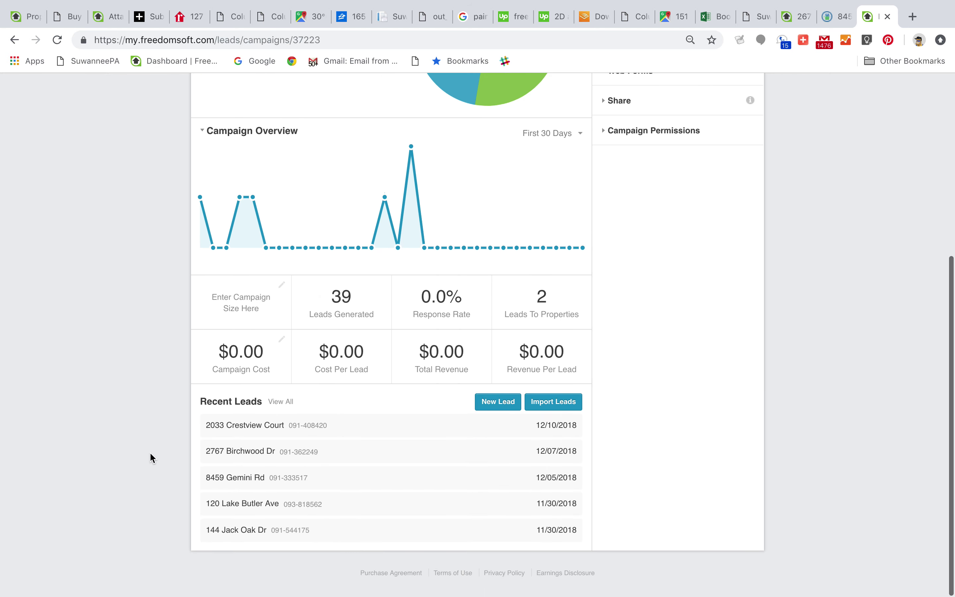
{"action": "left_click", "coordinate": [286, 403]}
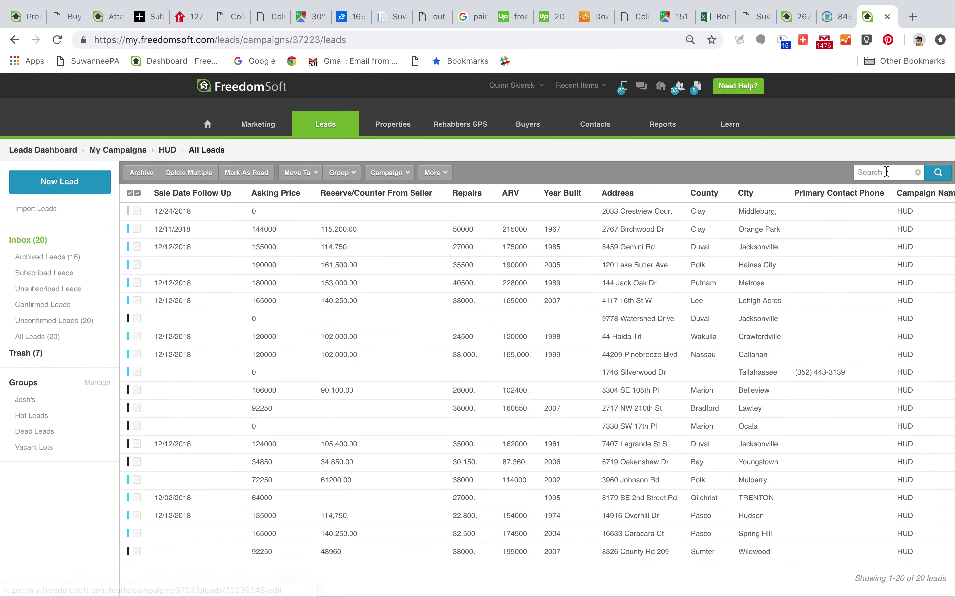
Step: Search the HUD leads for the copied address, keeping only the street number and street name
{"action": "left_click", "coordinate": [871, 173]}
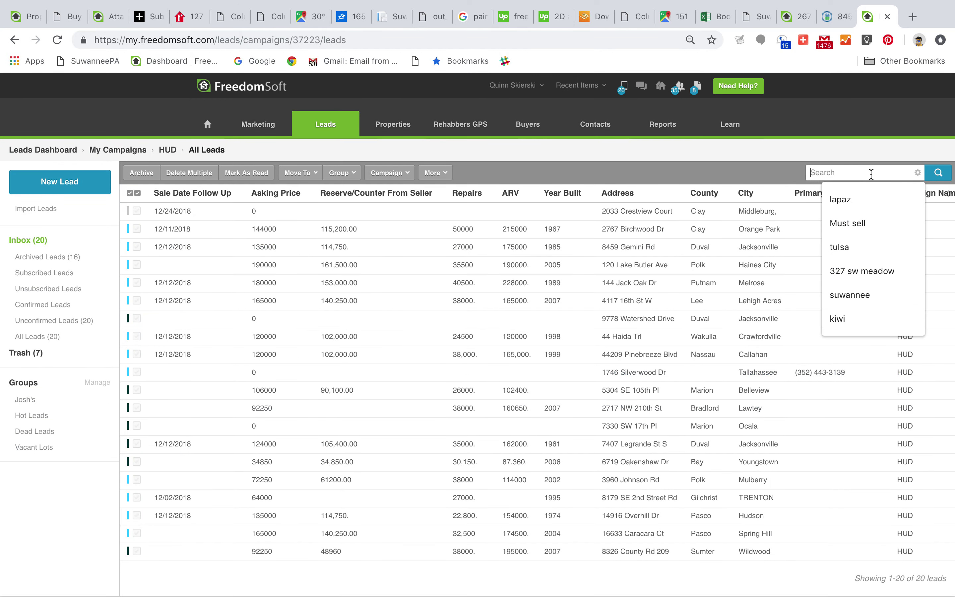
{"action": "key", "text": "super+v"}
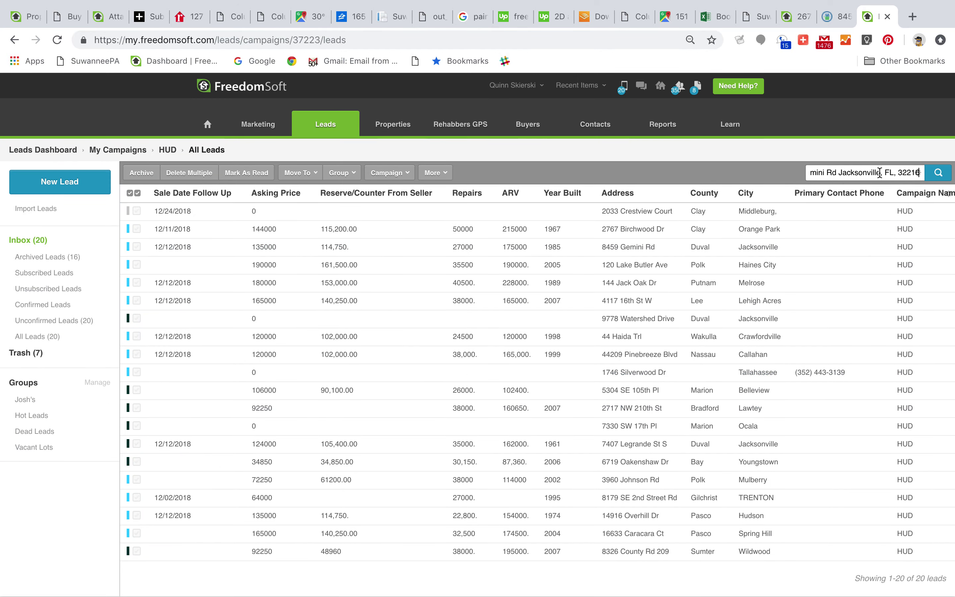
{"action": "key", "text": "BackSpace"}
{"action": "key", "text": "BackSpace"}
{"action": "key", "text": "BackSpace"}
{"action": "key", "text": "BackSpace"}
{"action": "key", "text": "BackSpace"}
{"action": "key", "text": "BackSpace"}
{"action": "key", "text": "BackSpace"}
{"action": "key", "text": "BackSpace"}
{"action": "key", "text": "BackSpace"}
{"action": "key", "text": "BackSpace"}
{"action": "key", "text": "BackSpace"}
{"action": "key", "text": "BackSpace"}
{"action": "key", "text": "BackSpace"}
{"action": "key", "text": "BackSpace"}
{"action": "key", "text": "BackSpace"}
{"action": "key", "text": "BackSpace"}
{"action": "key", "text": "BackSpace"}
{"action": "key", "text": "BackSpace"}
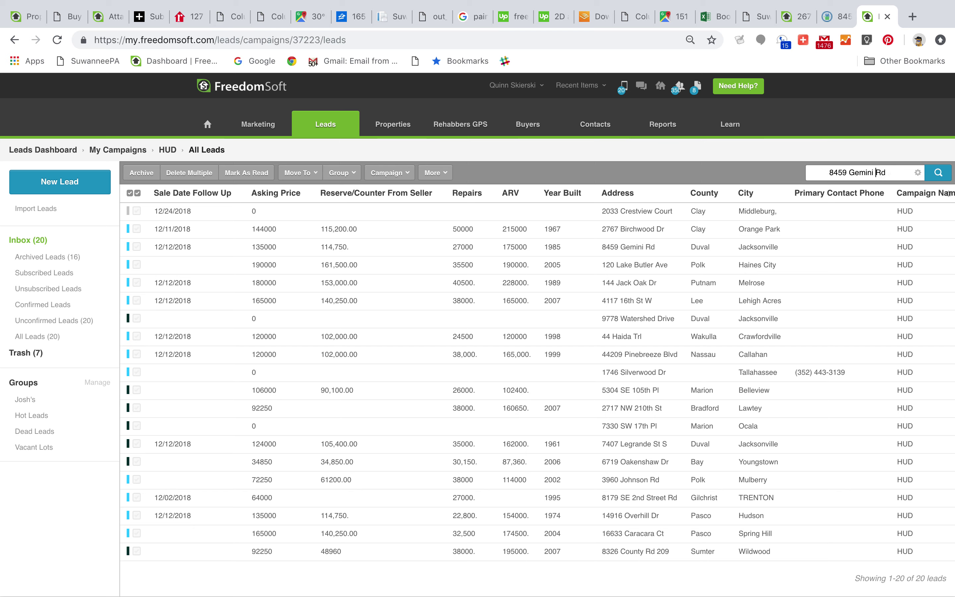
{"action": "key", "text": "Home"}
{"action": "key", "text": "Return"}
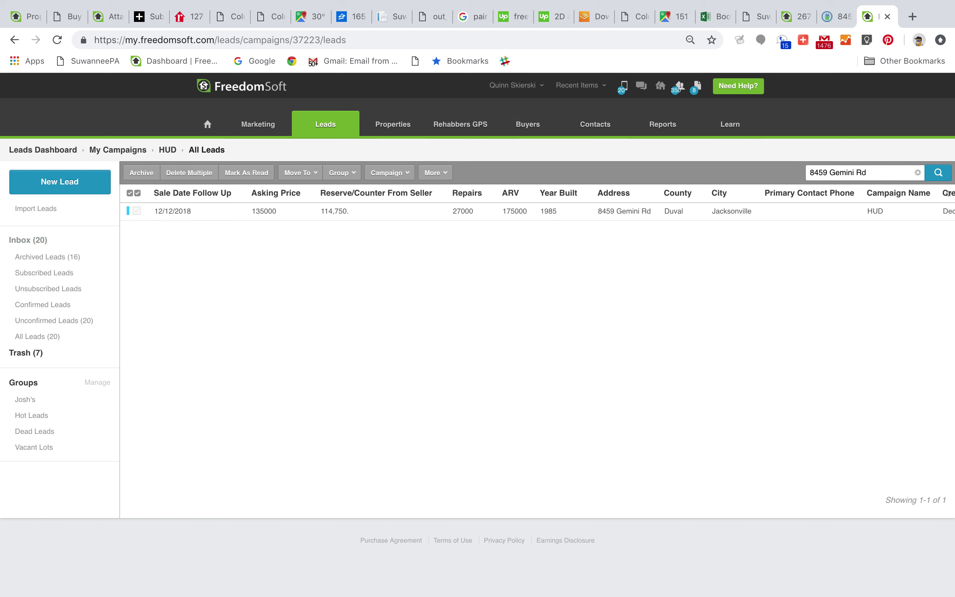
Step: Open the matching Jacksonville lead and review its status, property details, offer notes and financial sections
{"action": "left_click", "coordinate": [330, 218]}
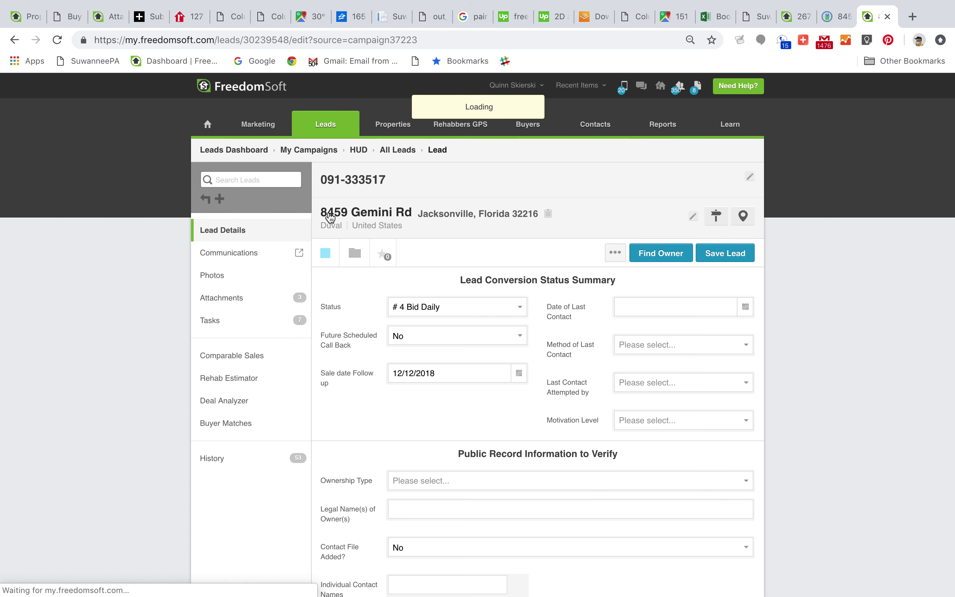
{"action": "scroll", "coordinate": [162, 423], "scroll_direction": "down", "scroll_amount": 3}
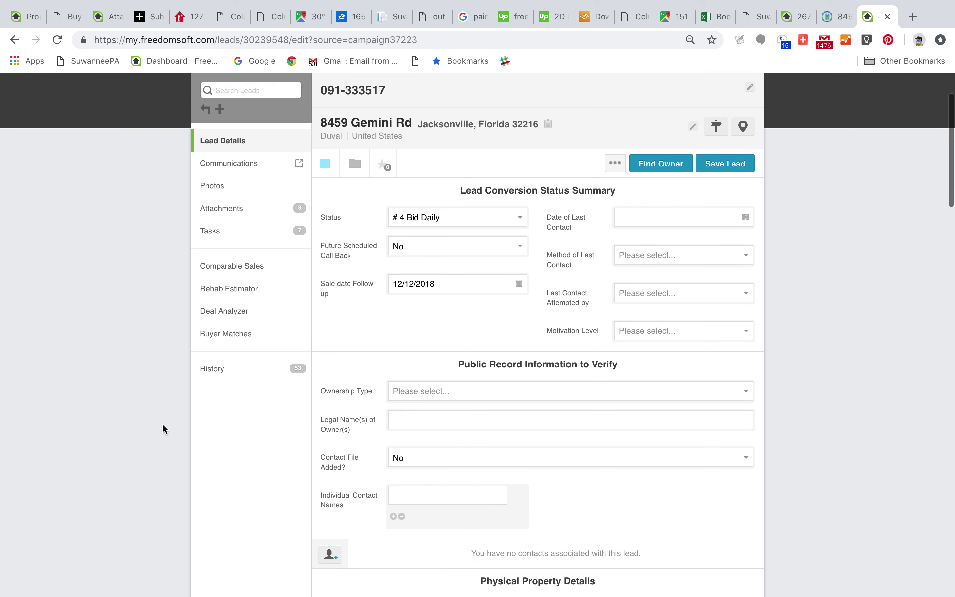
{"action": "scroll", "coordinate": [163, 425], "scroll_direction": "down", "scroll_amount": 12}
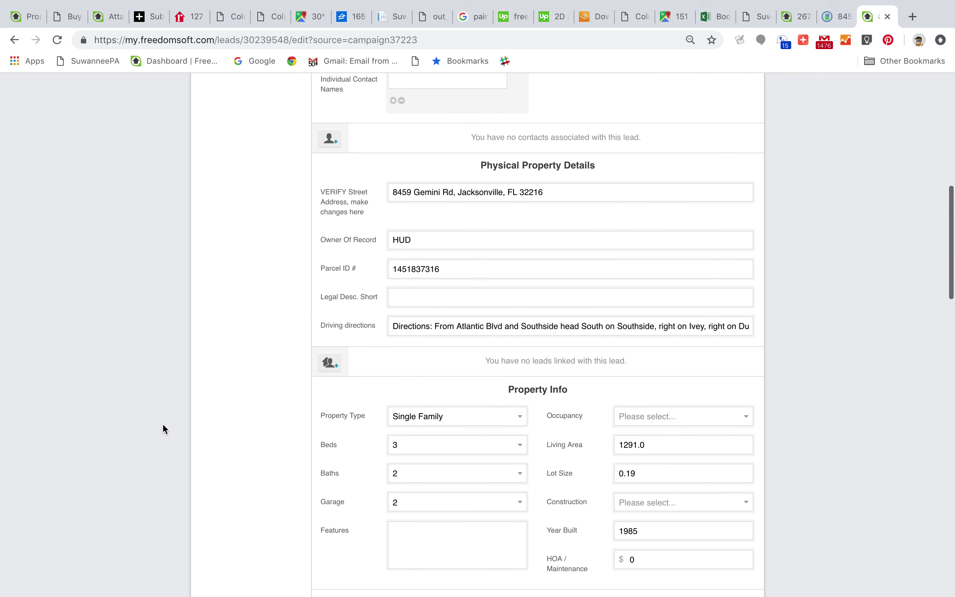
{"action": "scroll", "coordinate": [163, 425], "scroll_direction": "down", "scroll_amount": 16}
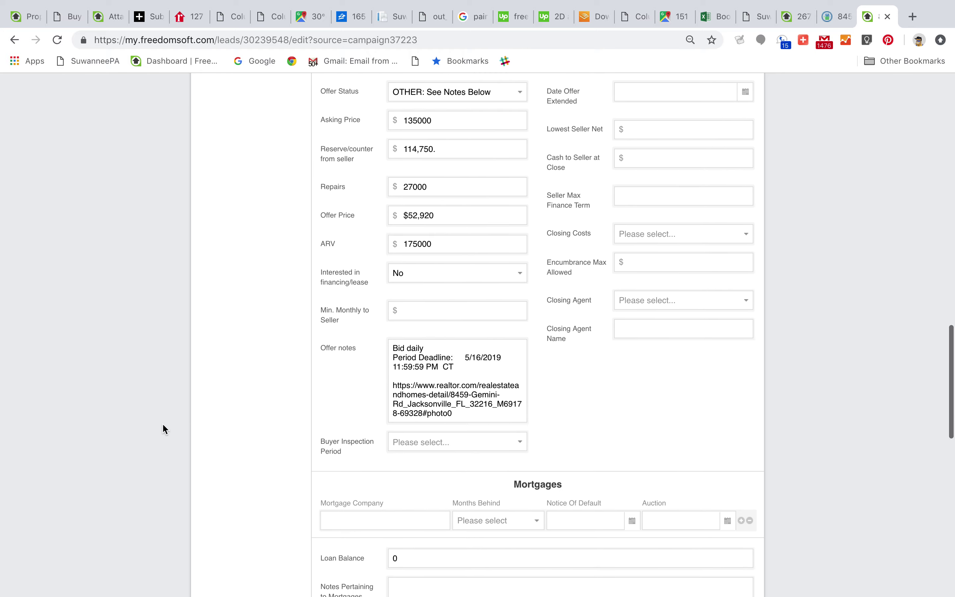
{"action": "scroll", "coordinate": [164, 425], "scroll_direction": "down", "scroll_amount": 15}
{"action": "scroll", "coordinate": [163, 425], "scroll_direction": "up", "scroll_amount": 20}
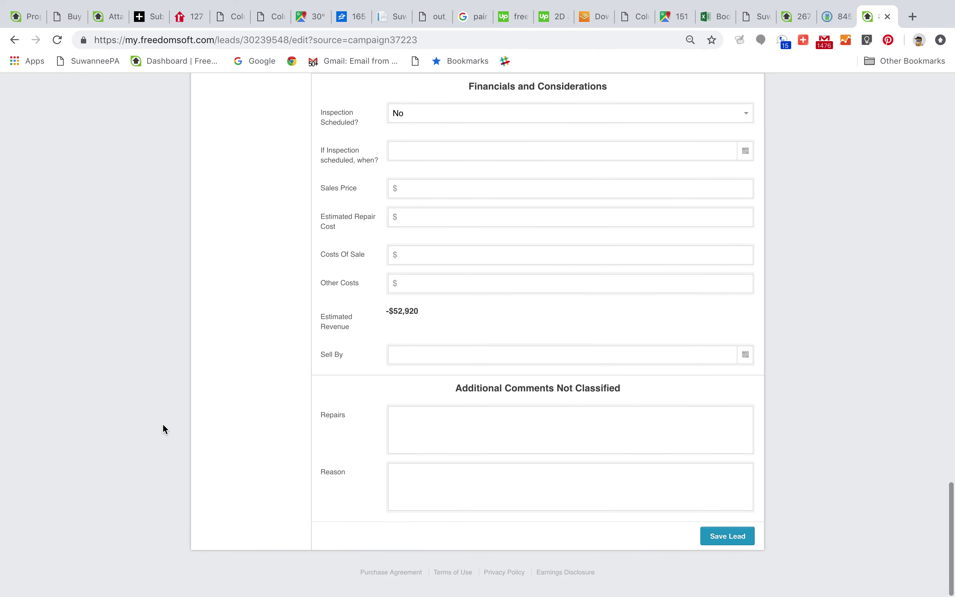
{"action": "scroll", "coordinate": [163, 424], "scroll_direction": "up", "scroll_amount": 10}
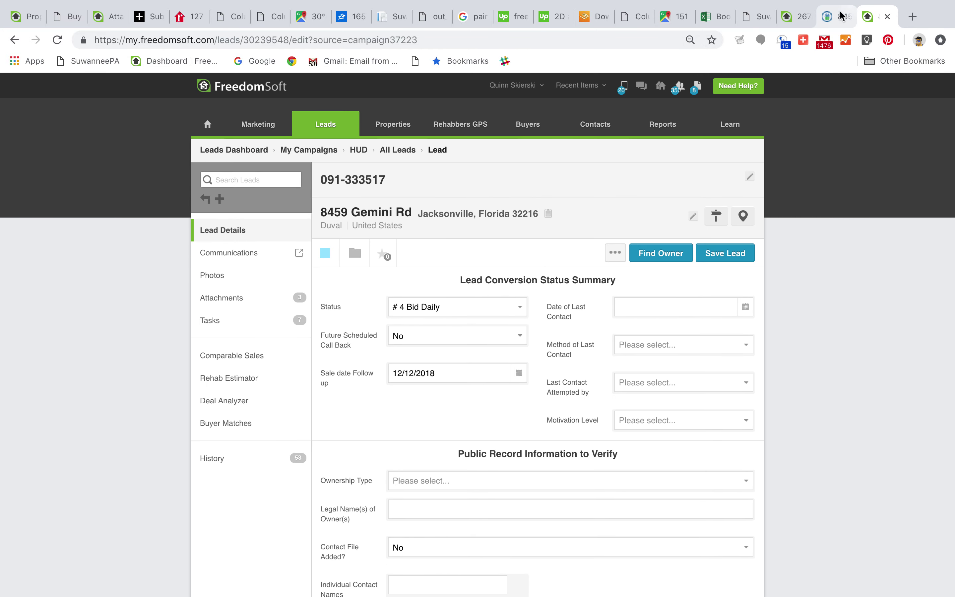
Step: Return to the Florida search results on HUD Homestore and copy the street address of the $60,000 Jacksonville listing
{"action": "left_click", "coordinate": [833, 18]}
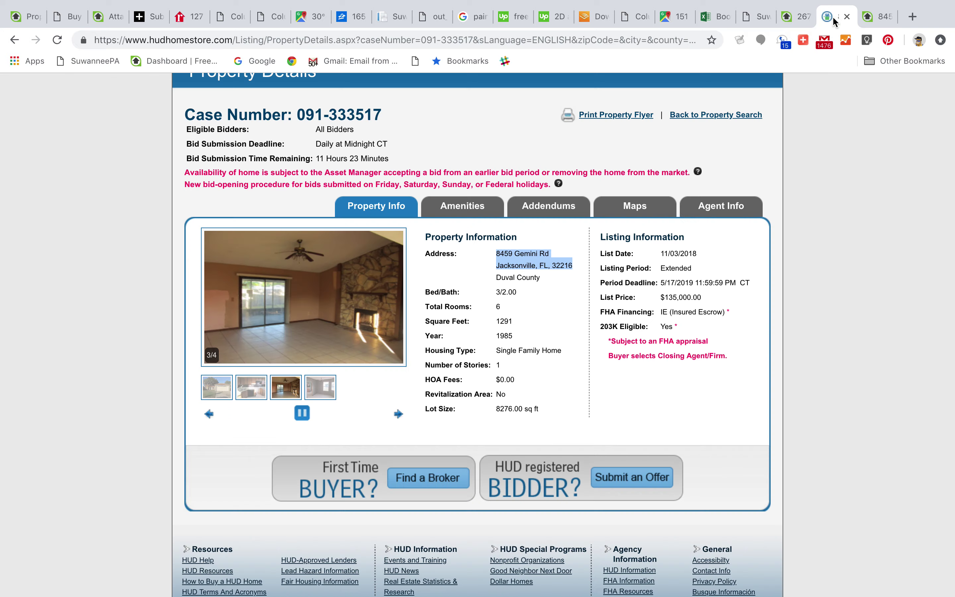
{"action": "left_click", "coordinate": [6, 42]}
{"action": "scroll", "coordinate": [99, 434], "scroll_direction": "down", "scroll_amount": 7}
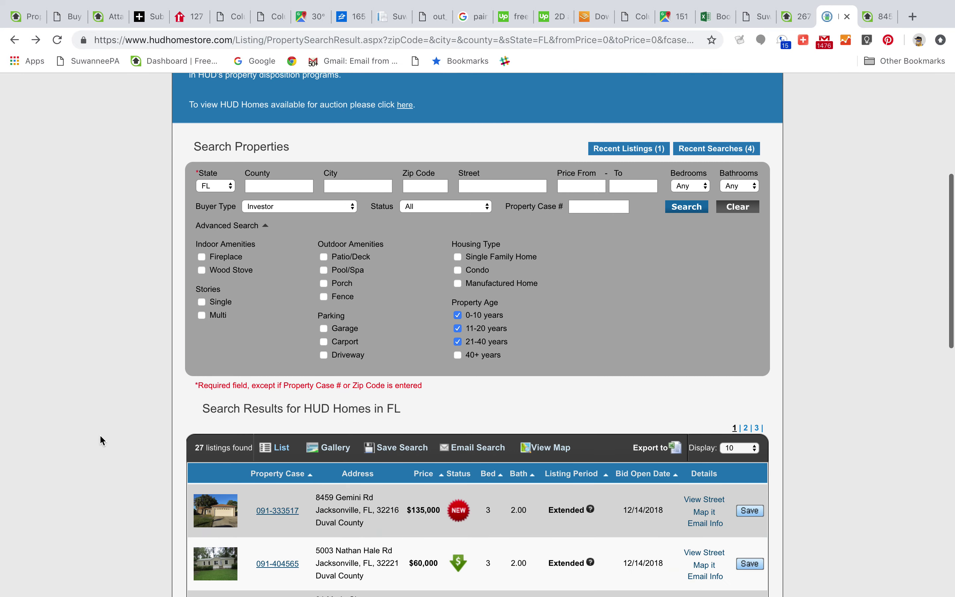
{"action": "scroll", "coordinate": [99, 435], "scroll_direction": "down", "scroll_amount": 7}
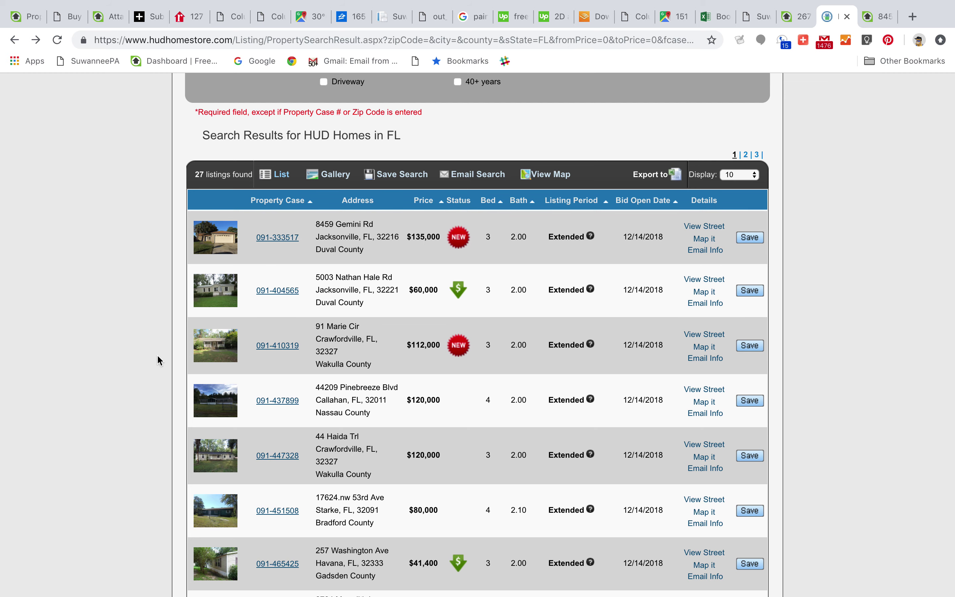
{"action": "scroll", "coordinate": [163, 389], "scroll_direction": "down", "scroll_amount": 1}
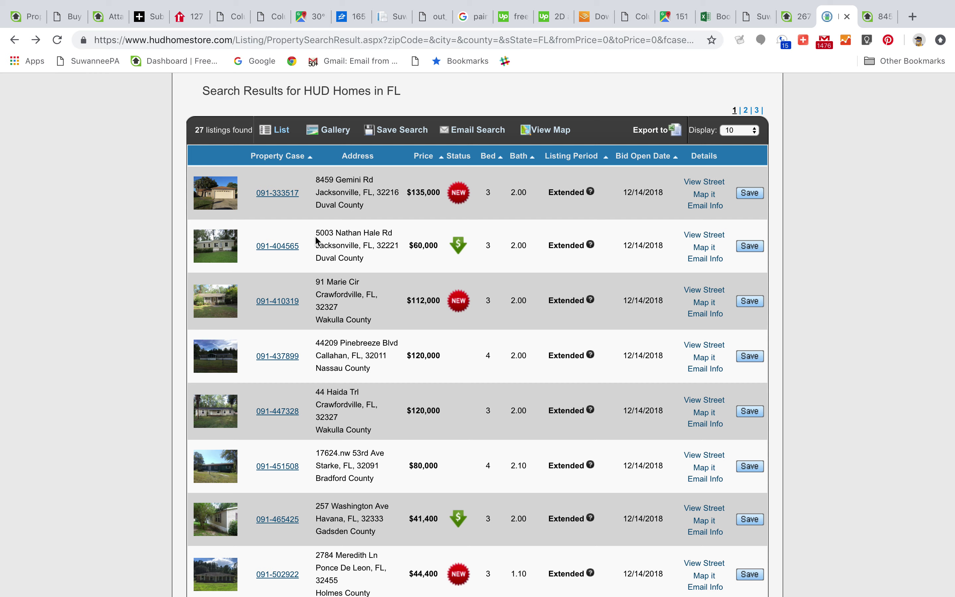
{"action": "left_click_drag", "start_coordinate": [313, 232], "coordinate": [397, 234]}
{"action": "key", "text": "super+c"}
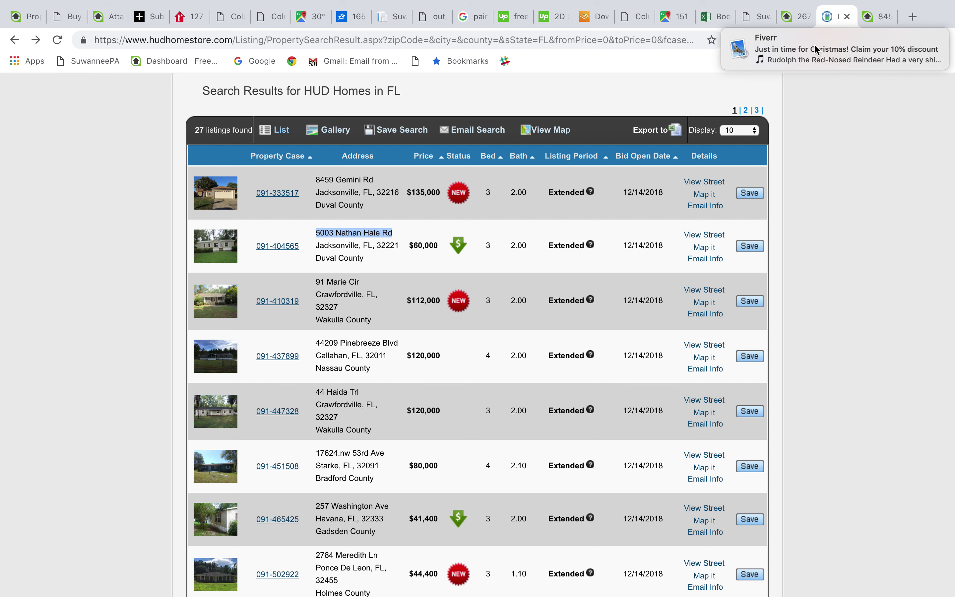
Step: Search all leads of the HUD campaign in FreedomSoft for the copied street address
{"action": "left_click", "coordinate": [873, 18]}
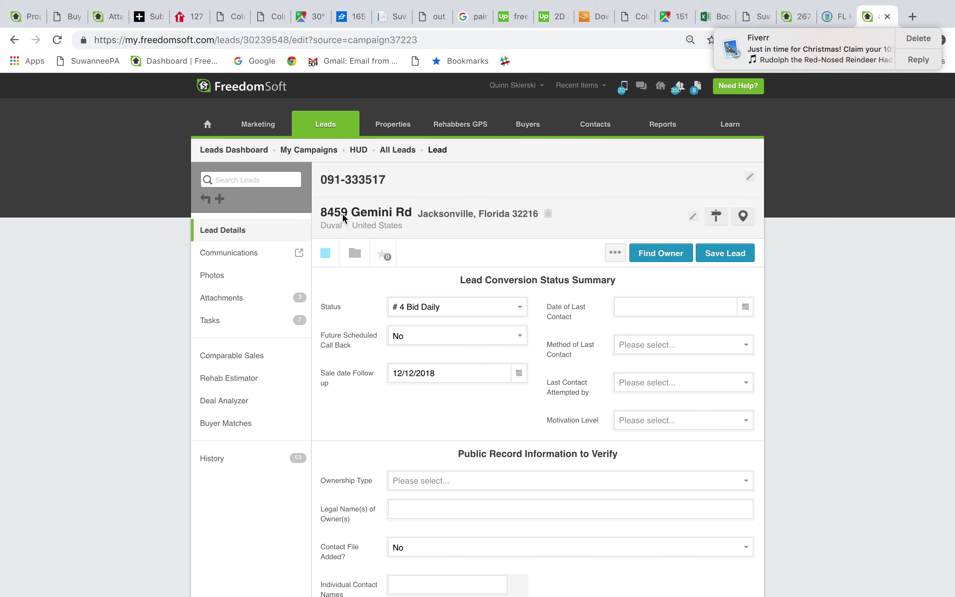
{"action": "left_click", "coordinate": [399, 154]}
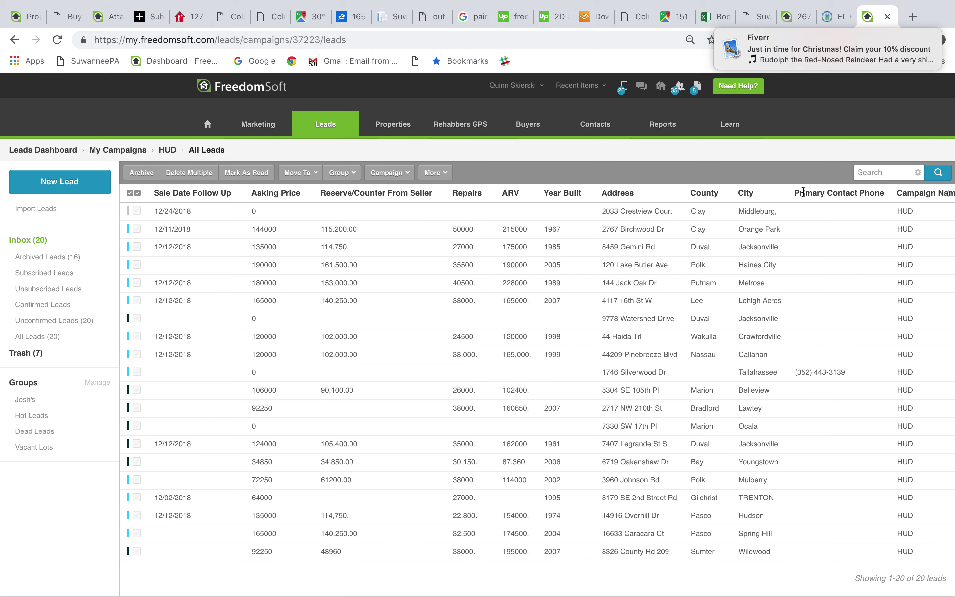
{"action": "left_click", "coordinate": [884, 172]}
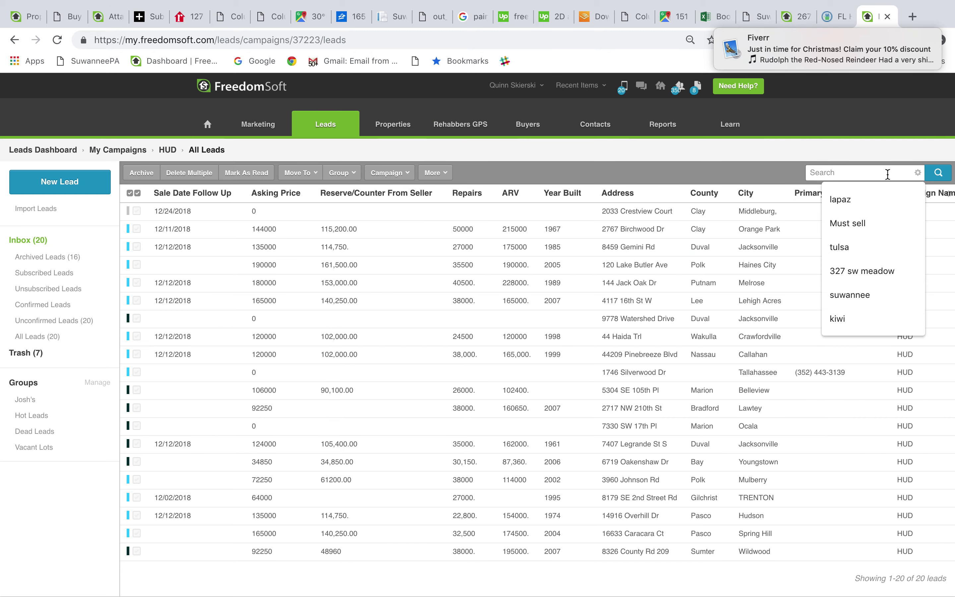
{"action": "key", "text": "super+v"}
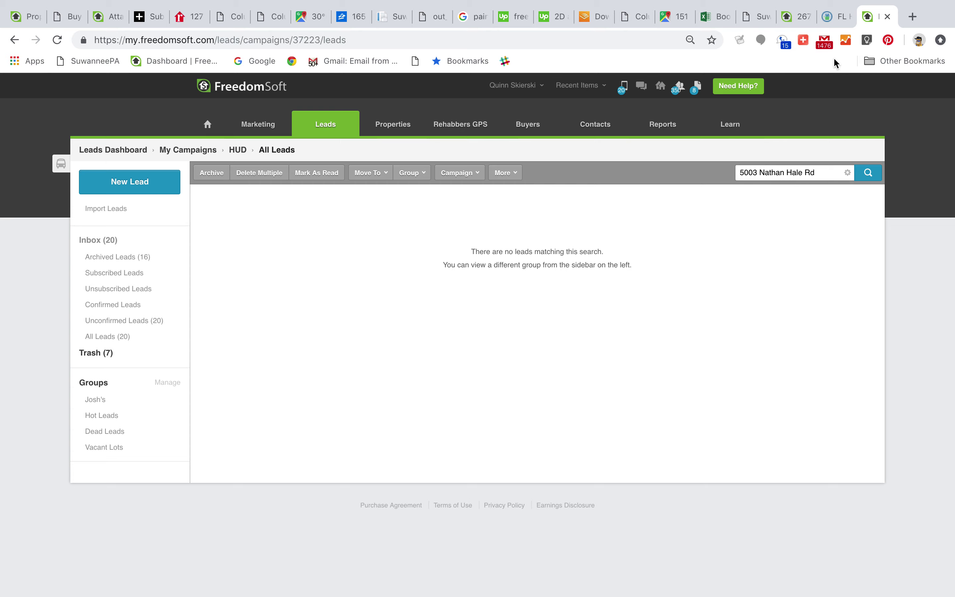
Step: Open the $60,000 Jacksonville listing on HUD Homestore and copy its full address with city, state and ZIP code
{"action": "left_click", "coordinate": [833, 17]}
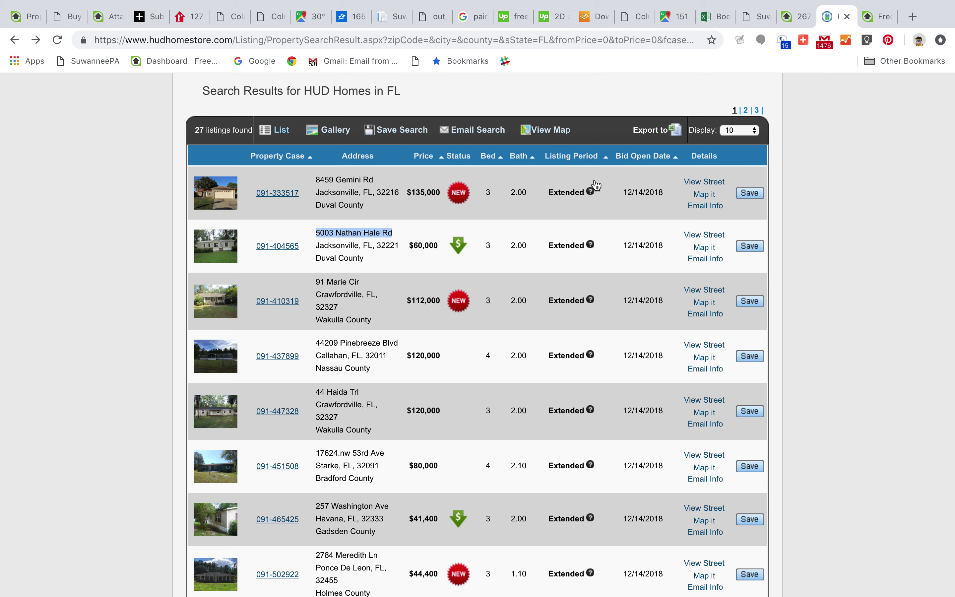
{"action": "left_click", "coordinate": [266, 245]}
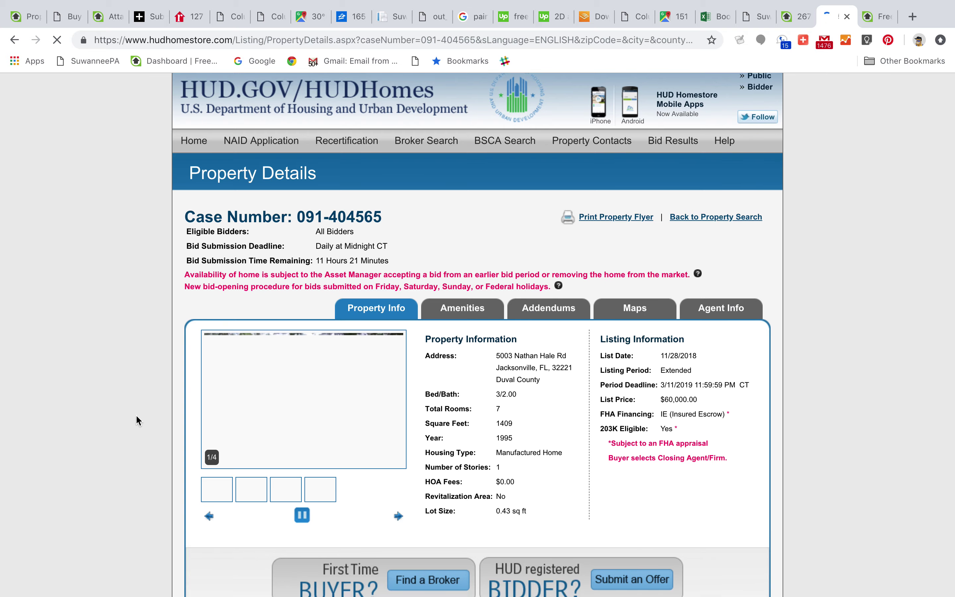
{"action": "scroll", "coordinate": [136, 419], "scroll_direction": "down", "scroll_amount": 5}
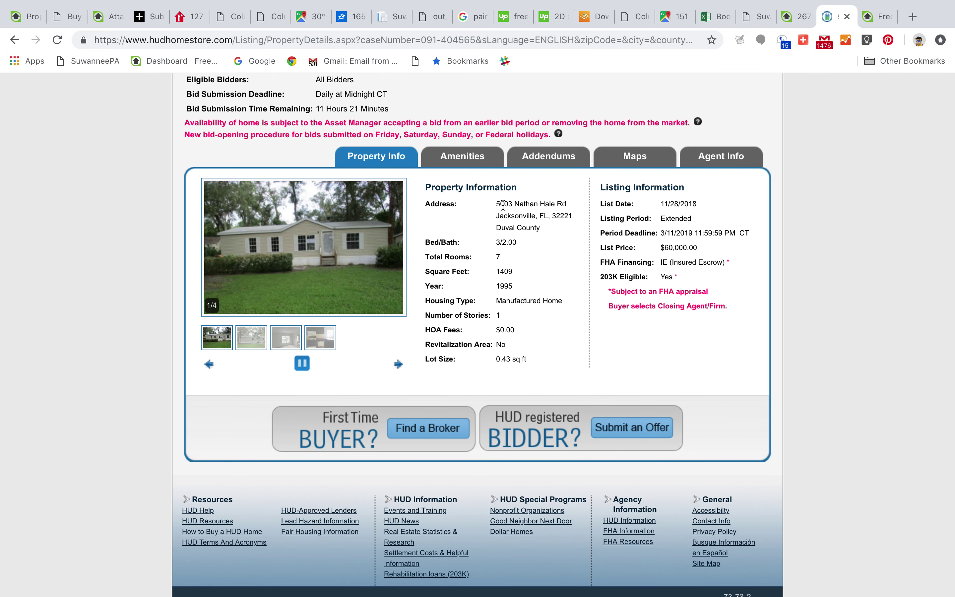
{"action": "left_click_drag", "start_coordinate": [497, 204], "coordinate": [576, 217]}
{"action": "key", "text": "ctrl+c"}
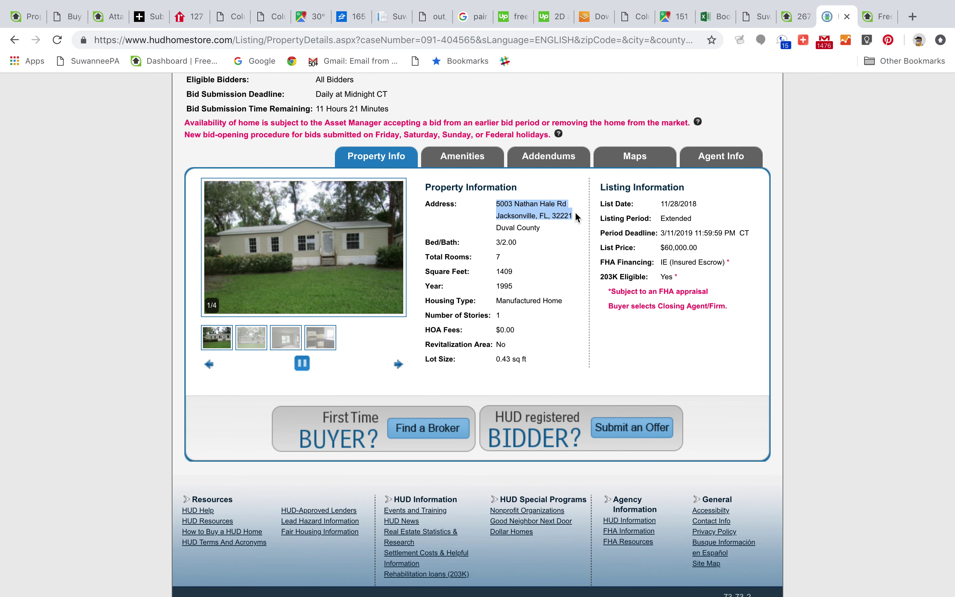
Step: Switch back to FreedomSoft and start a new lead in the HUD campaign
{"action": "left_click", "coordinate": [878, 16]}
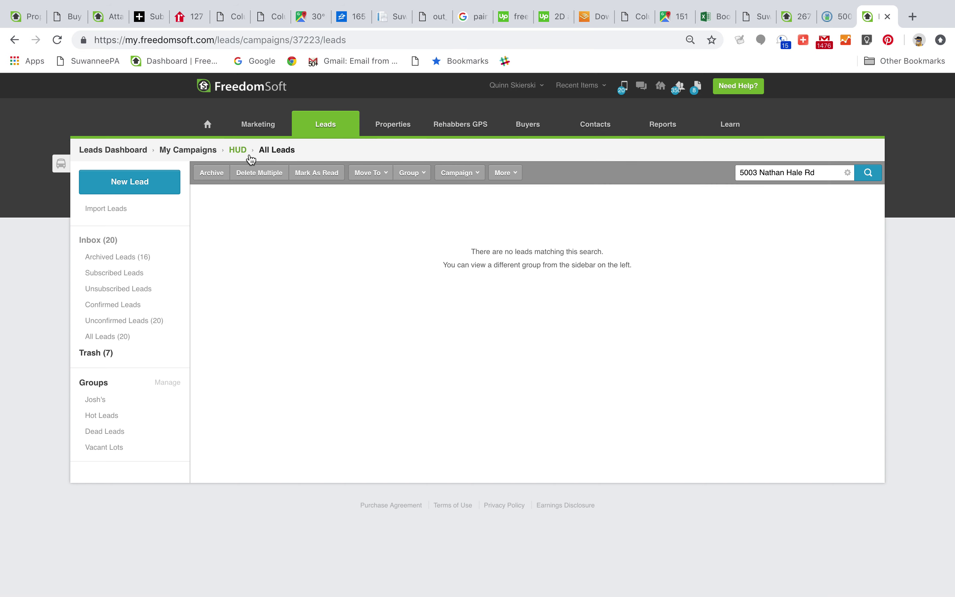
{"action": "left_click", "coordinate": [238, 151]}
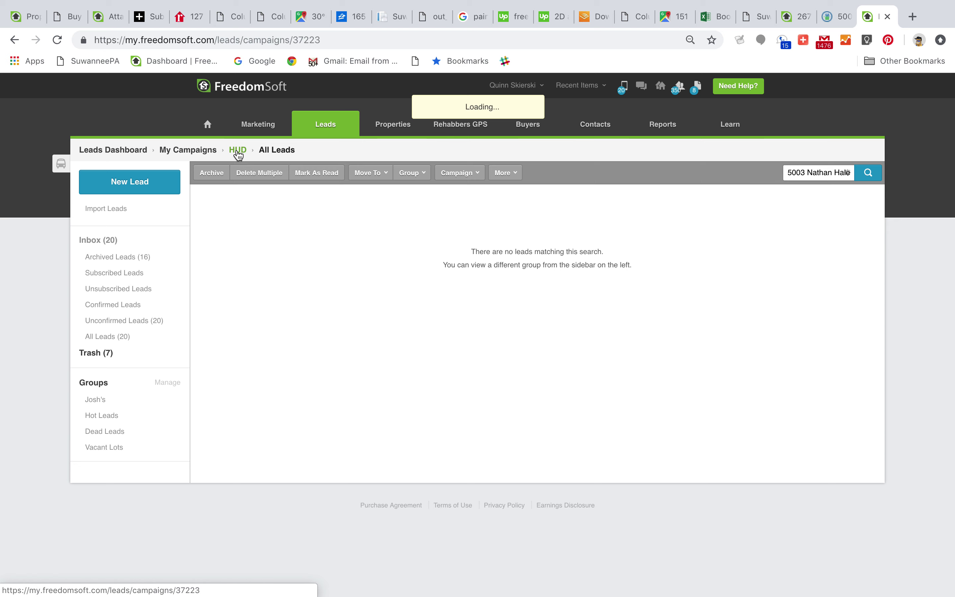
{"action": "left_click", "coordinate": [146, 190]}
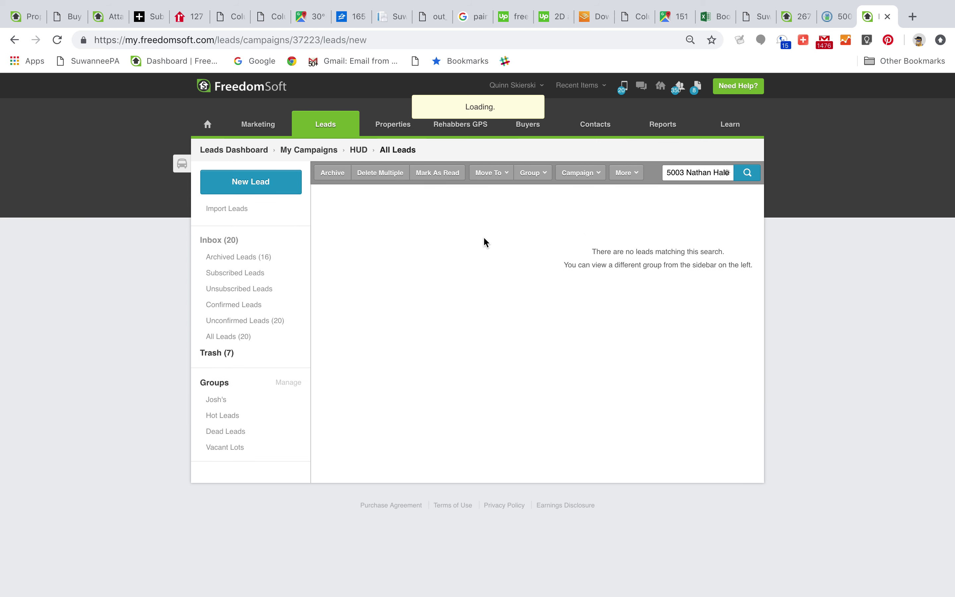
Step: Clear the old lead search, open the HUD campaign's new lead form and paste the copied full listing address as its address
{"action": "triple_click", "coordinate": [676, 173]}
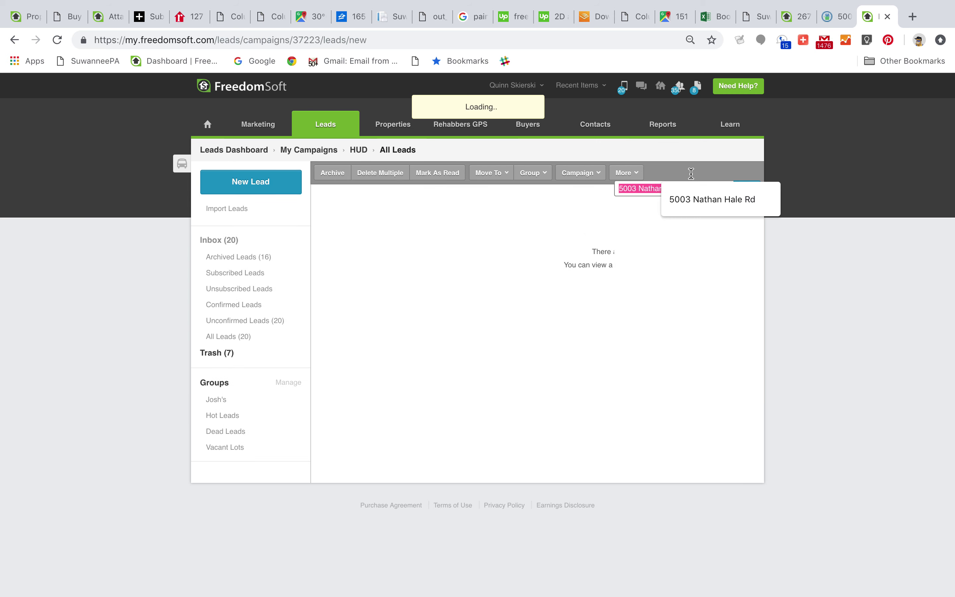
{"action": "key", "text": "BackSpace"}
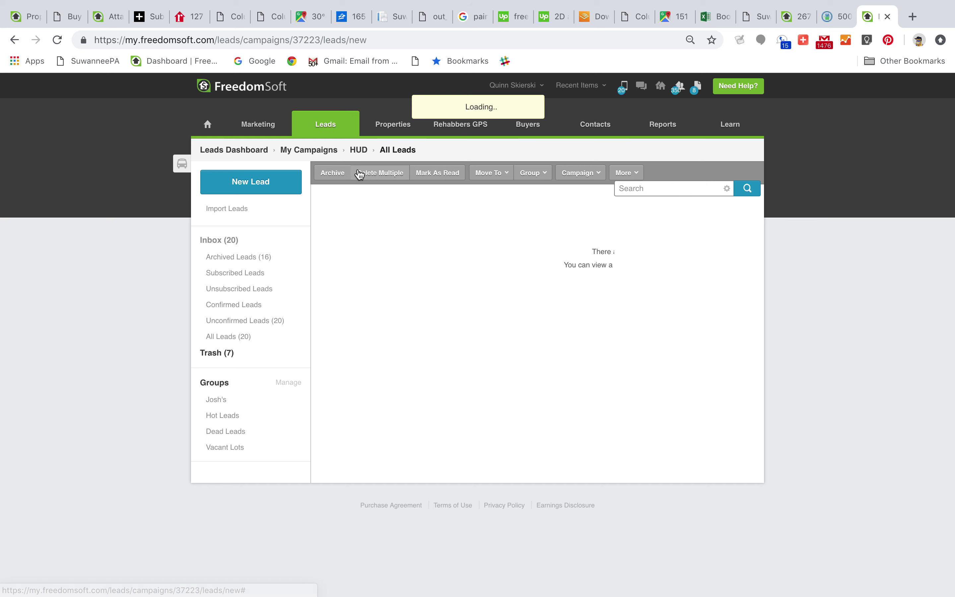
{"action": "left_click", "coordinate": [247, 183]}
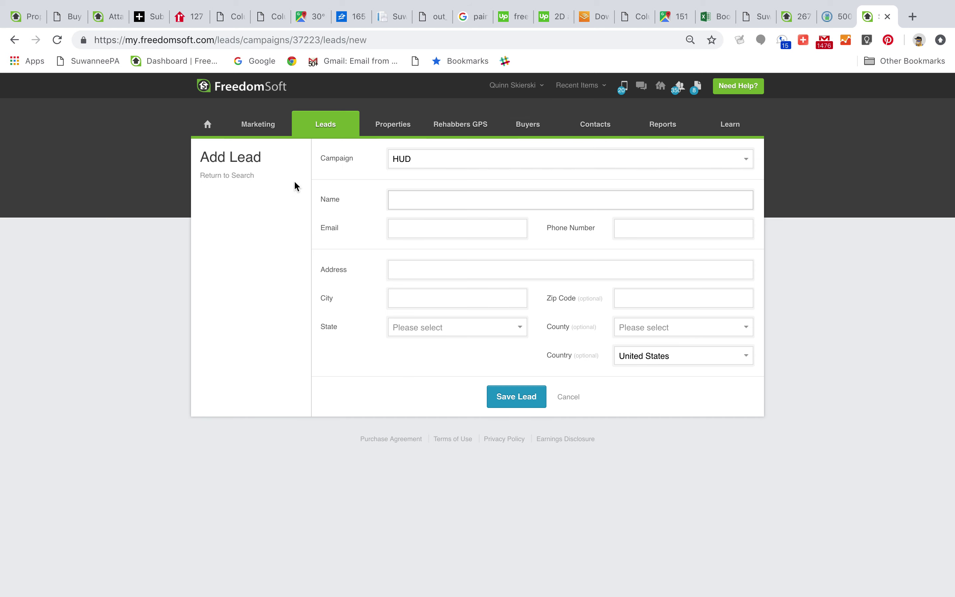
{"action": "left_click", "coordinate": [403, 199]}
{"action": "left_click", "coordinate": [416, 267]}
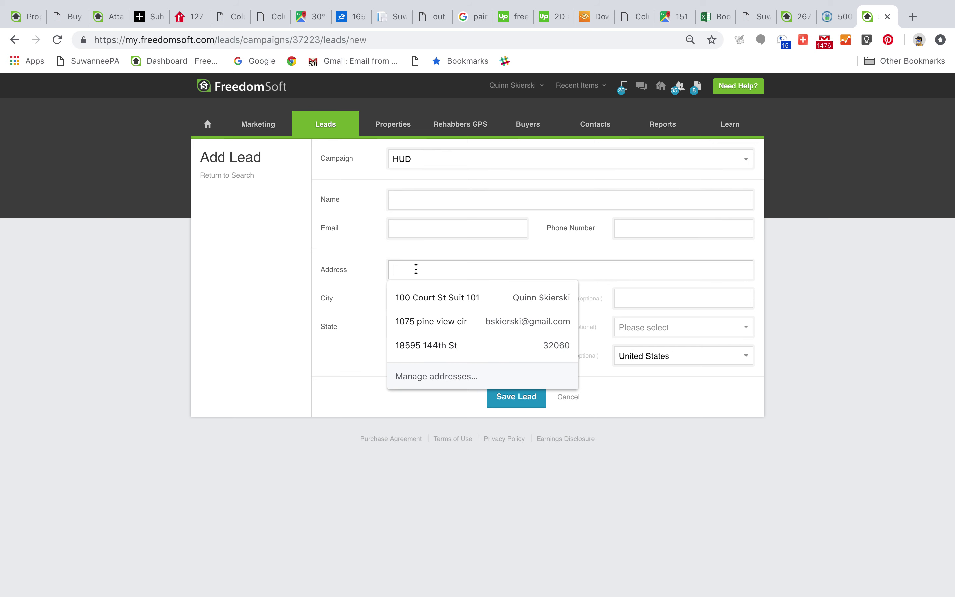
{"action": "key", "text": "ctrl+v"}
Step: Move Jacksonville out of the new lead's address into its city, and set the state to Florida
{"action": "left_click", "coordinate": [419, 301]}
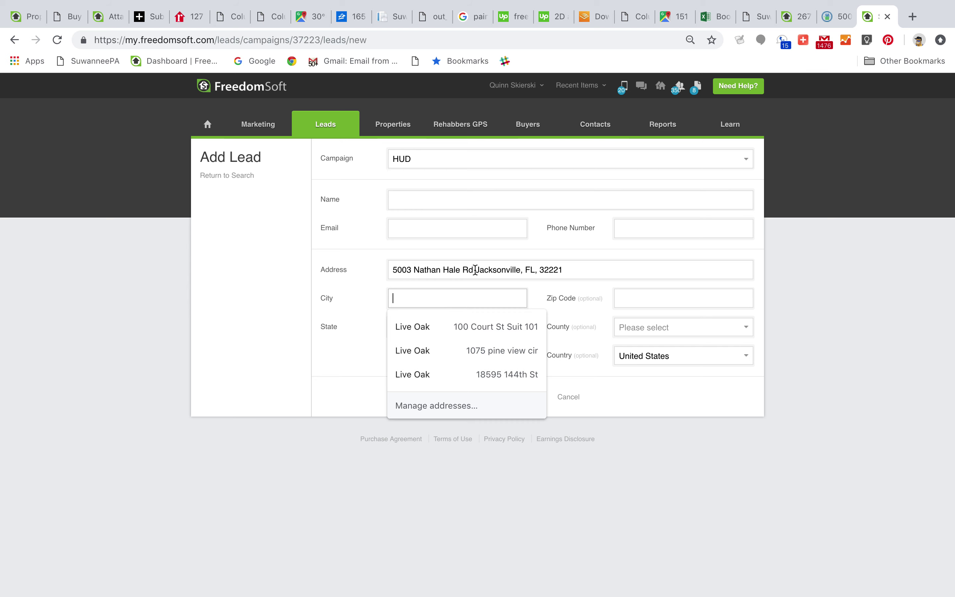
{"action": "left_click_drag", "start_coordinate": [475, 269], "coordinate": [520, 269]}
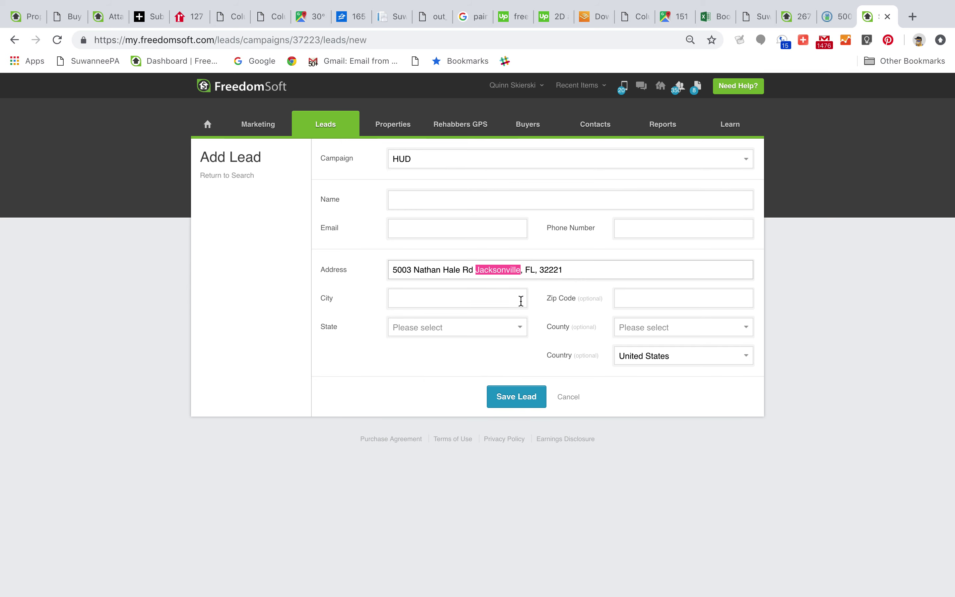
{"action": "key", "text": "ctrl+x"}
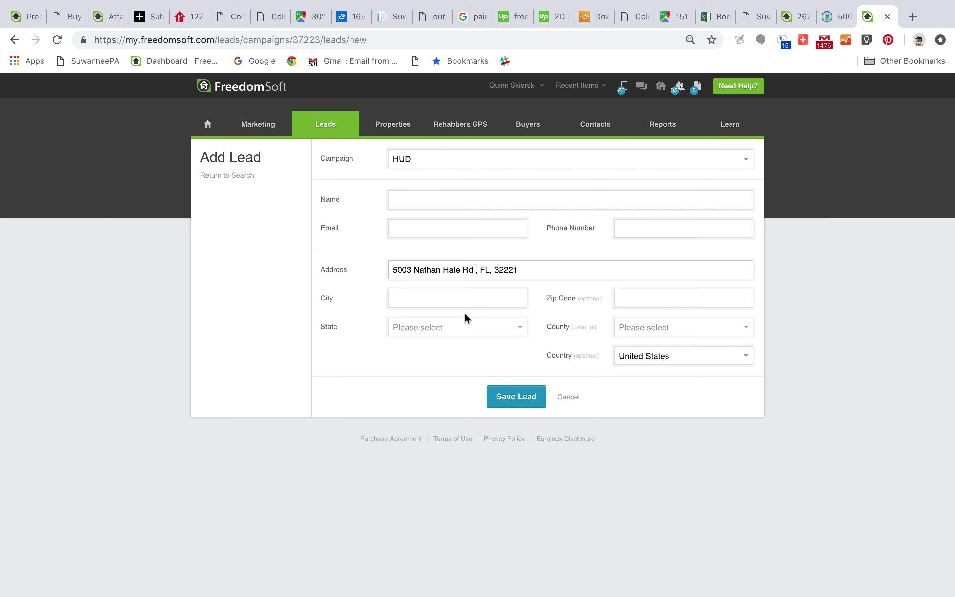
{"action": "left_click", "coordinate": [438, 303]}
{"action": "key", "text": "ctrl+v"}
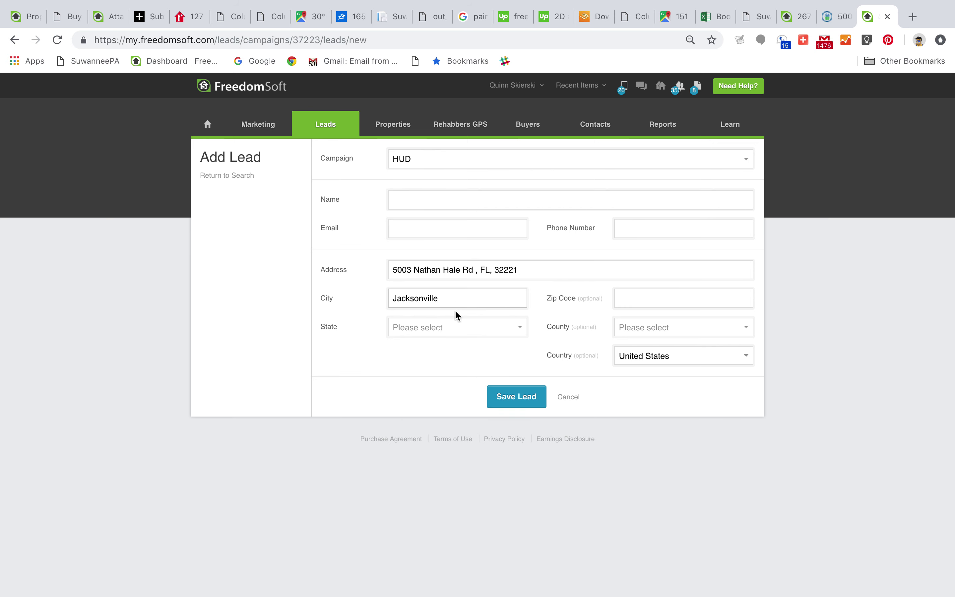
{"action": "left_click", "coordinate": [431, 332]}
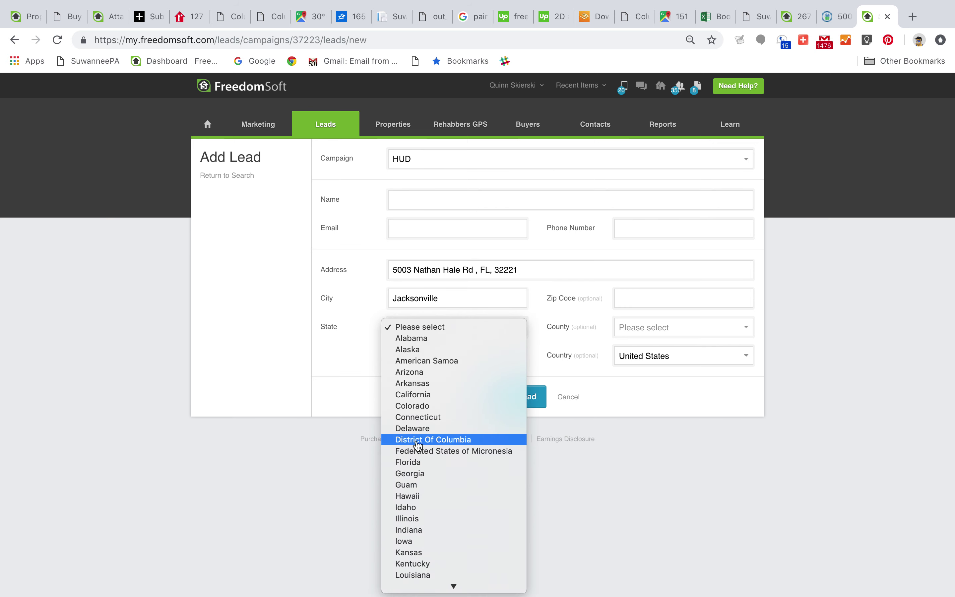
{"action": "left_click", "coordinate": [418, 464]}
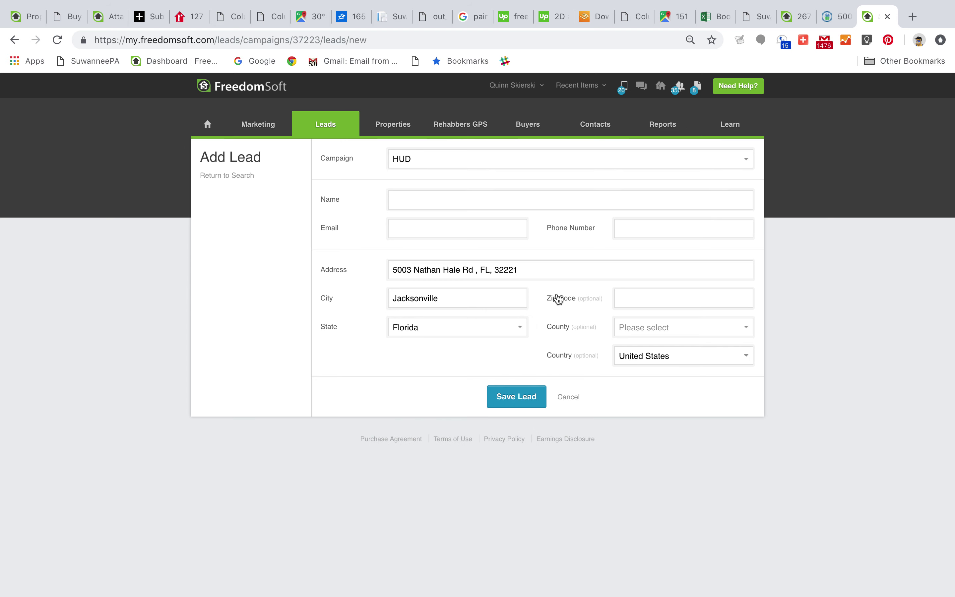
Step: Move the ZIP code out of the address into its own field and trim the address to the street part only
{"action": "double_click", "coordinate": [505, 270]}
{"action": "key", "text": "BackSpace"}
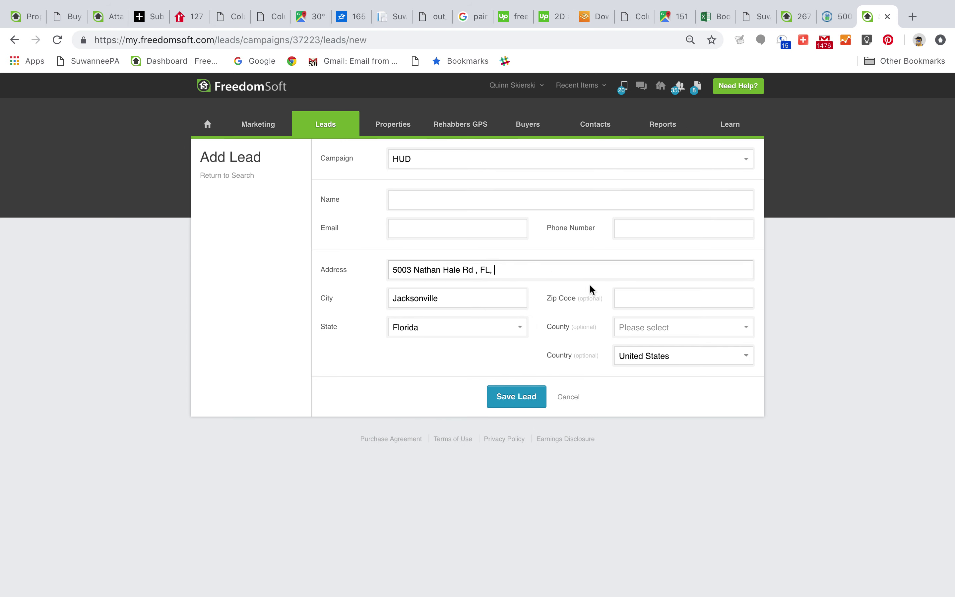
{"action": "left_click", "coordinate": [630, 298]}
{"action": "type", "text": "32221"}
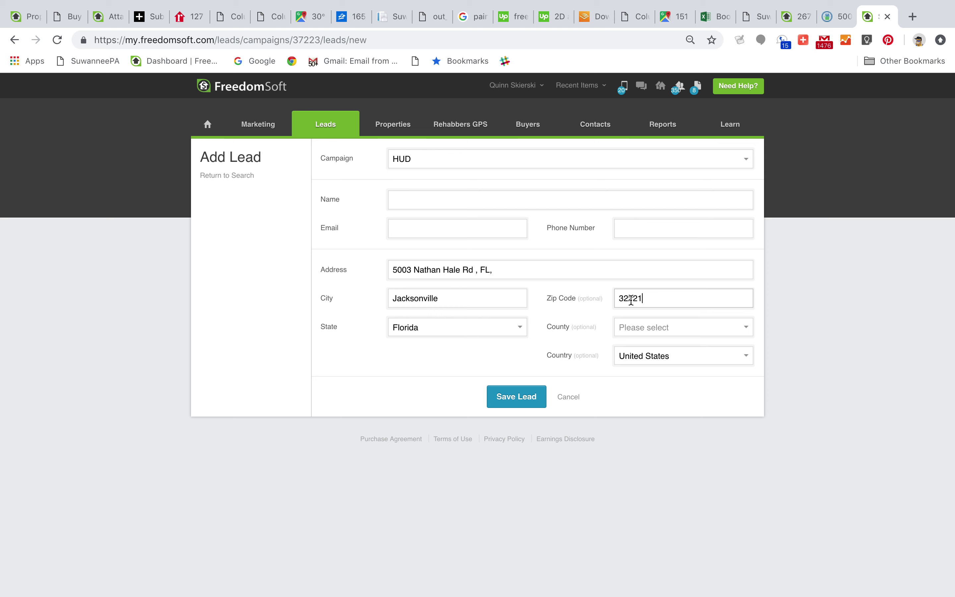
{"action": "left_click", "coordinate": [537, 275]}
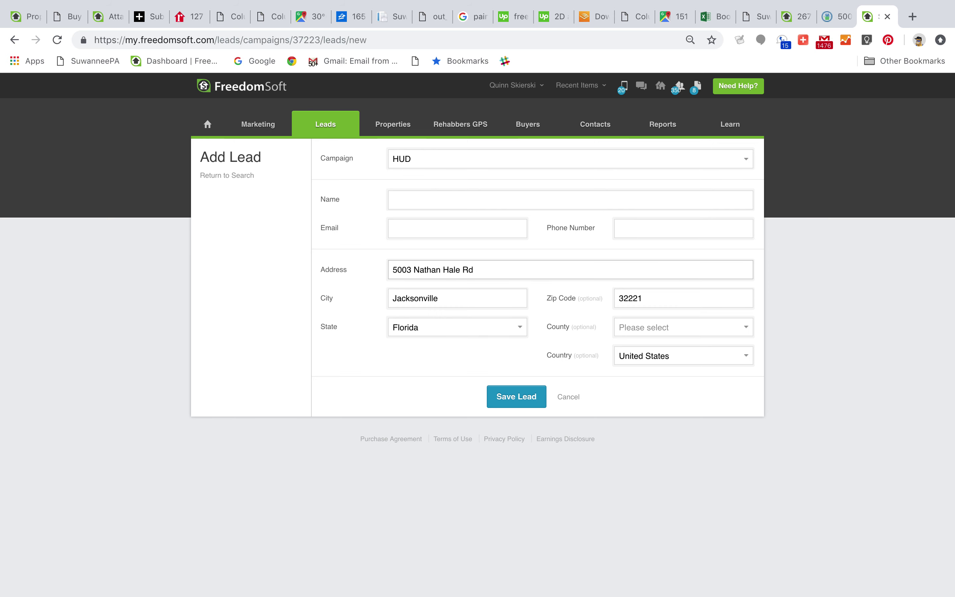
Step: Set the new lead's county to Duval and try to save the lead
{"action": "left_click", "coordinate": [654, 334]}
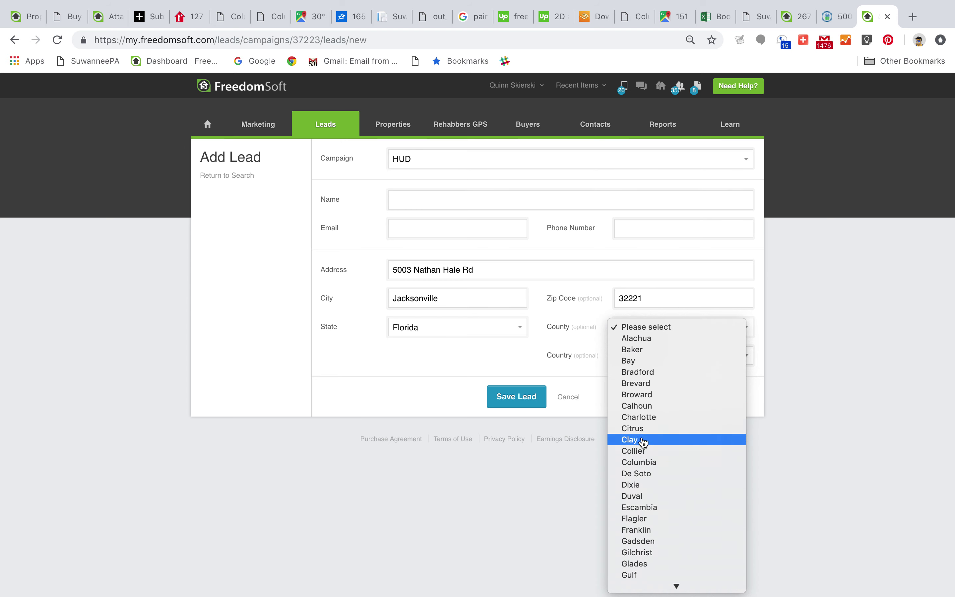
{"action": "left_click", "coordinate": [638, 496]}
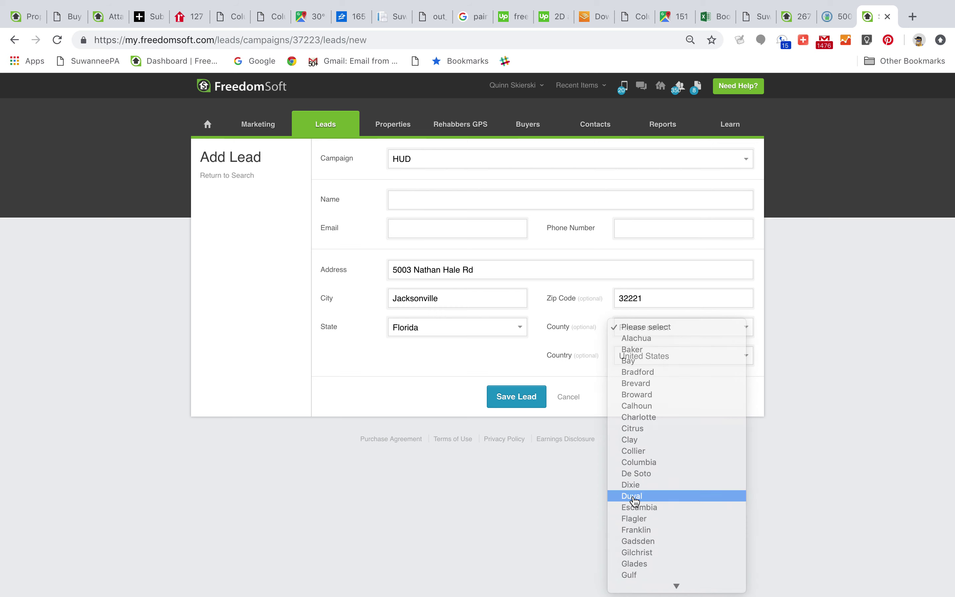
{"action": "left_click", "coordinate": [511, 402]}
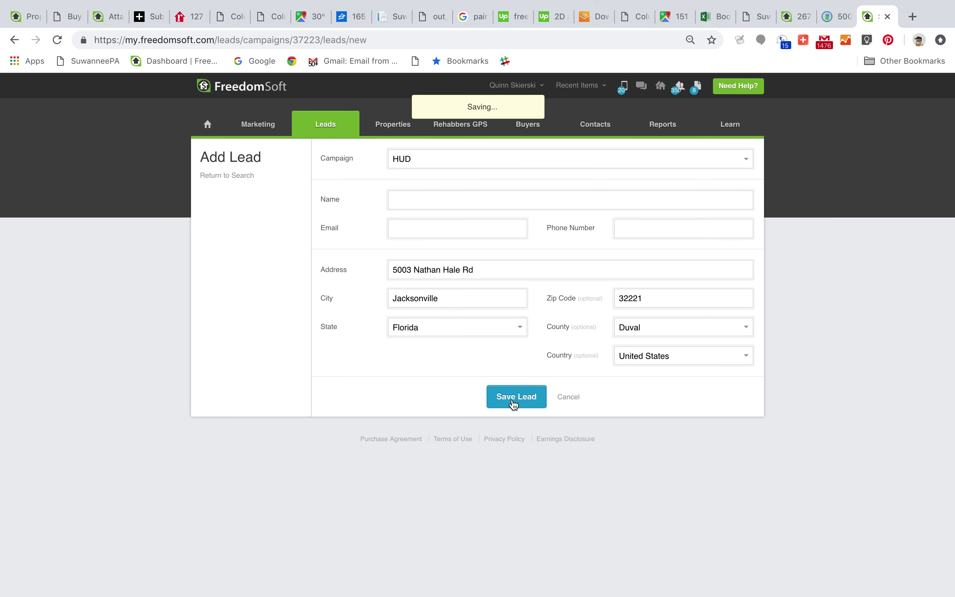
Step: Enter HUD as the new lead's name
{"action": "left_click", "coordinate": [438, 203]}
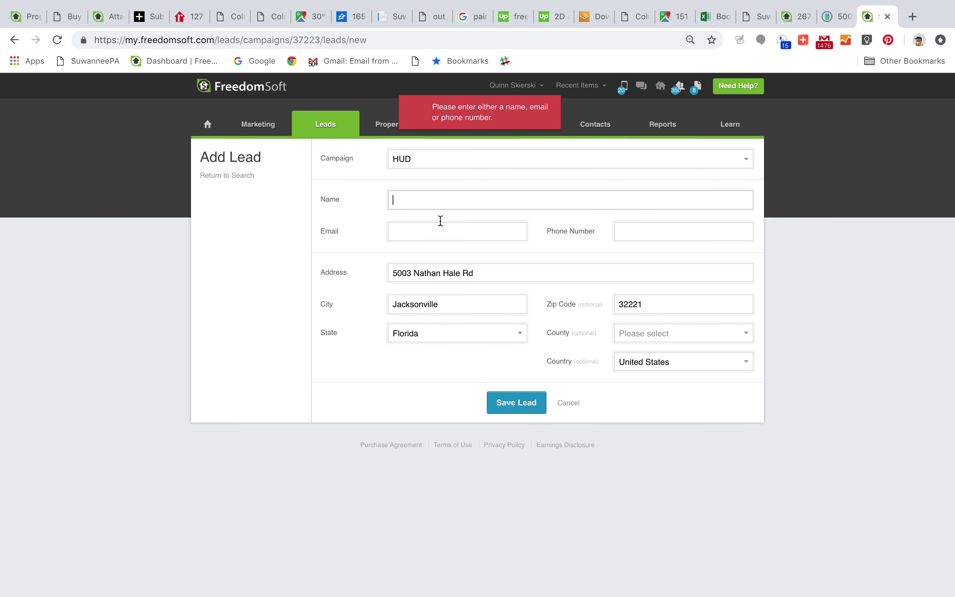
{"action": "left_click", "coordinate": [428, 200]}
{"action": "type", "text": "HUD"}
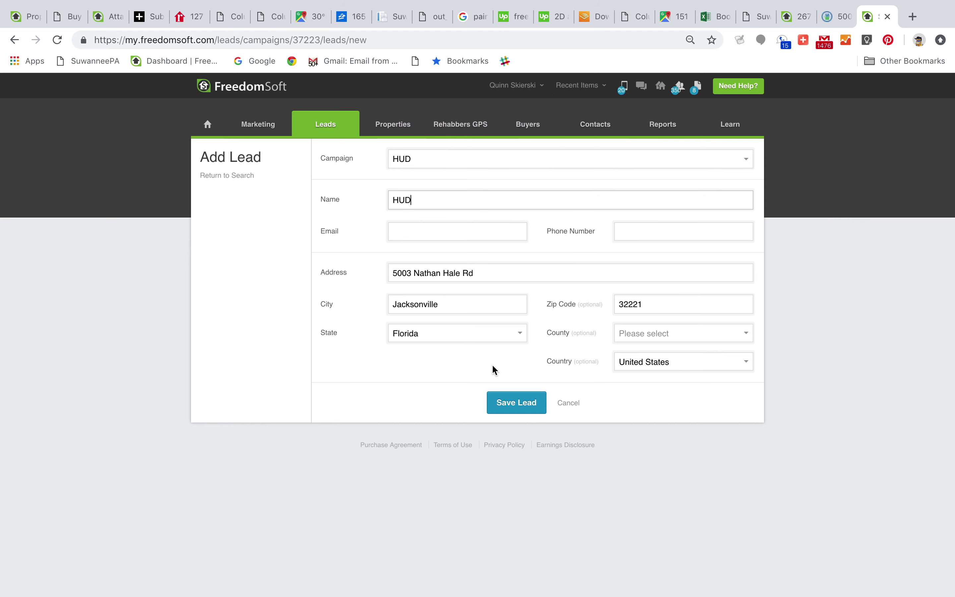
Step: Switch to the Jacksonville listing on HUD Homestore and copy its case number
{"action": "left_click", "coordinate": [836, 16]}
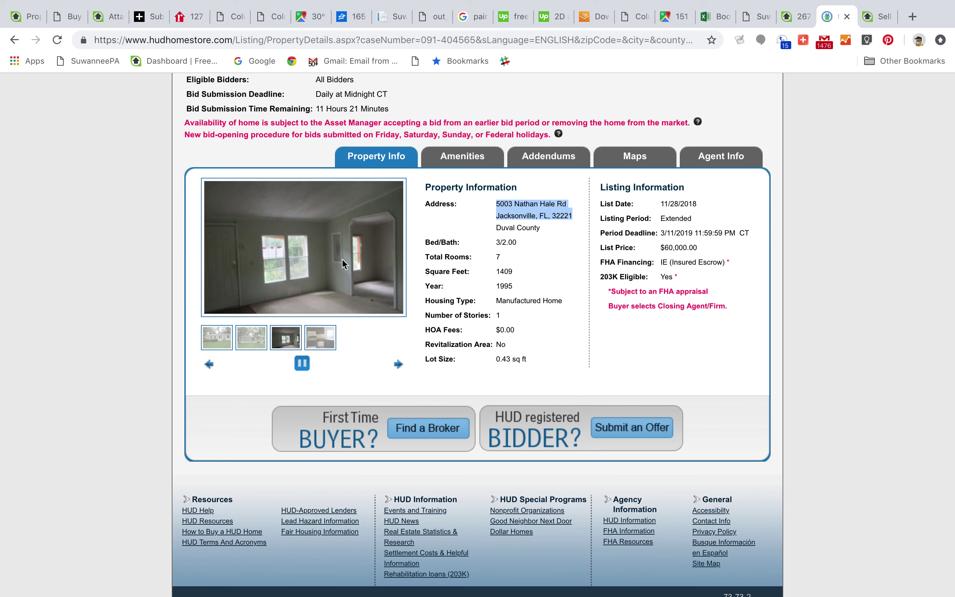
{"action": "scroll", "coordinate": [426, 333], "scroll_direction": "up", "scroll_amount": 5}
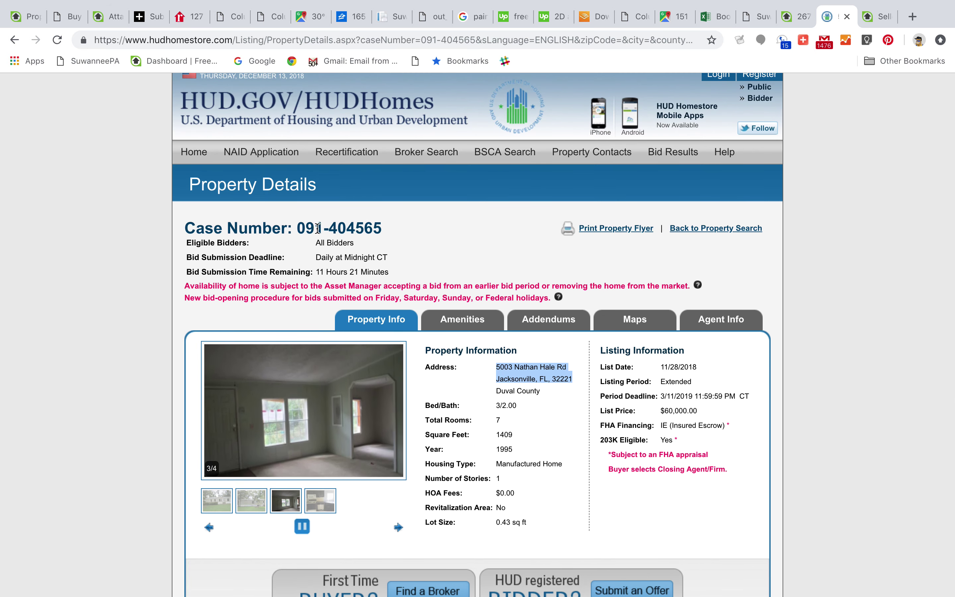
{"action": "left_click_drag", "start_coordinate": [299, 227], "coordinate": [405, 225]}
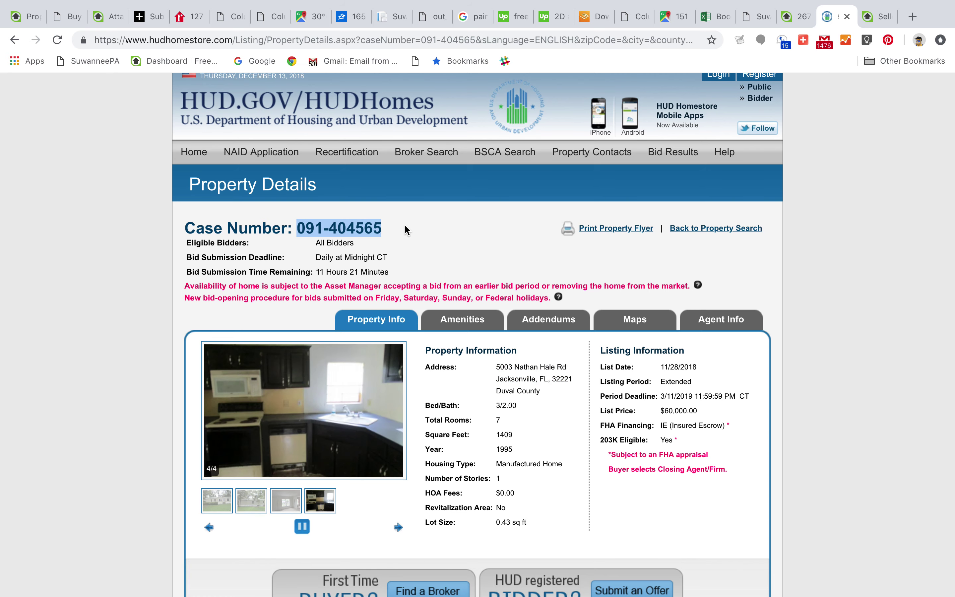
Step: Return to FreedomSoft, replace the new lead's name with the copied case number and save the lead
{"action": "left_click", "coordinate": [866, 19]}
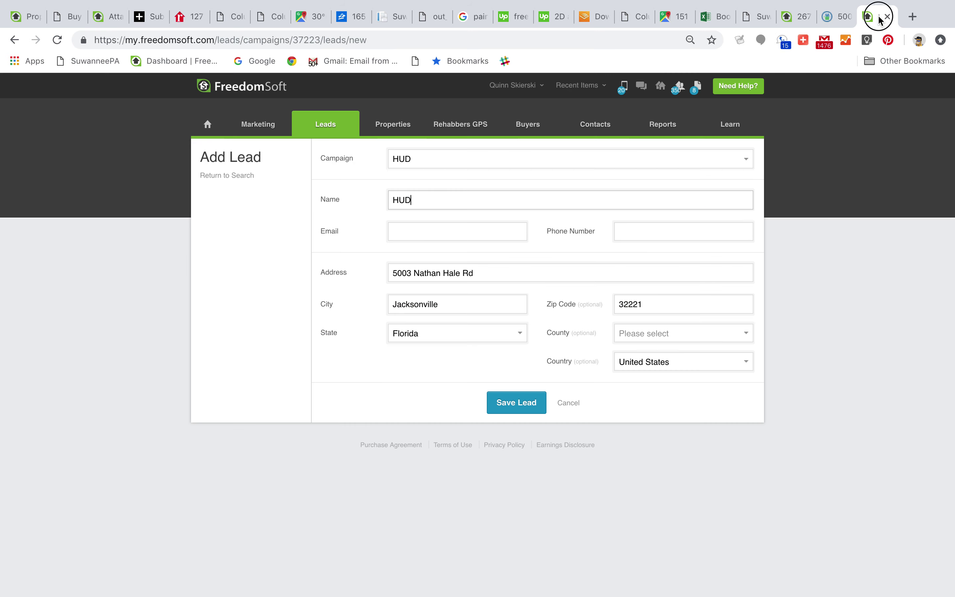
{"action": "double_click", "coordinate": [429, 195]}
{"action": "key", "text": "super+v"}
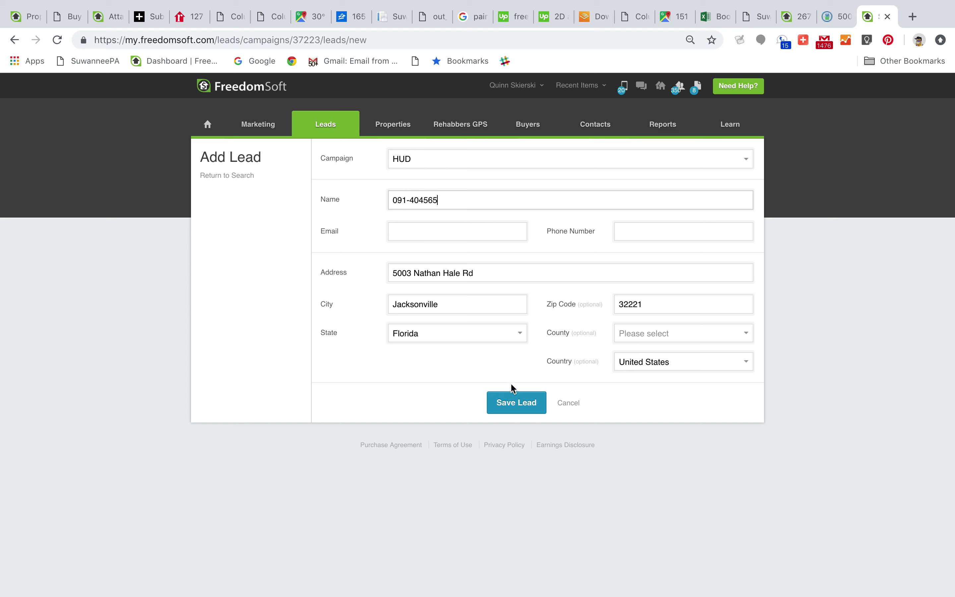
{"action": "left_click", "coordinate": [514, 402]}
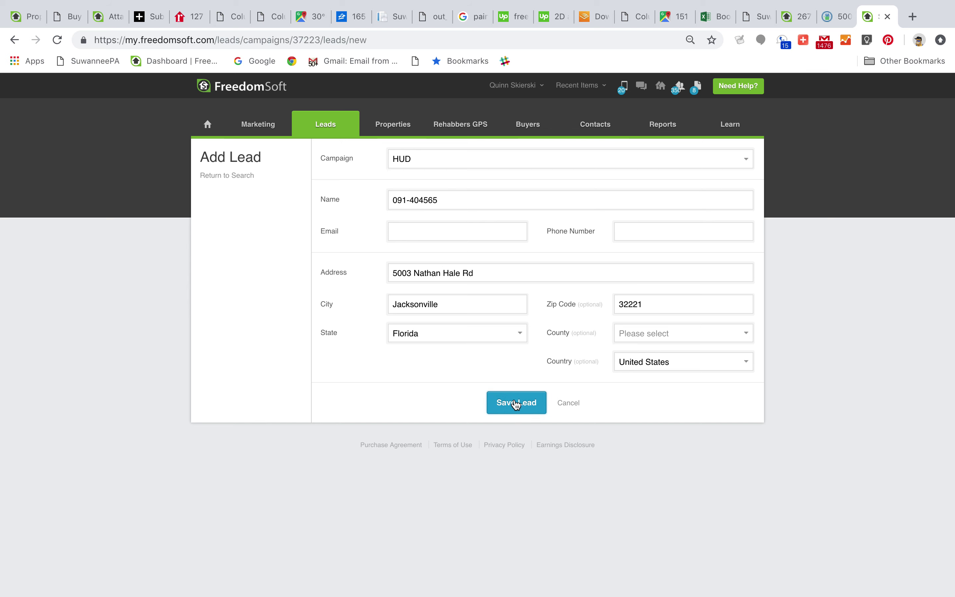
{"action": "left_click", "coordinate": [644, 336]}
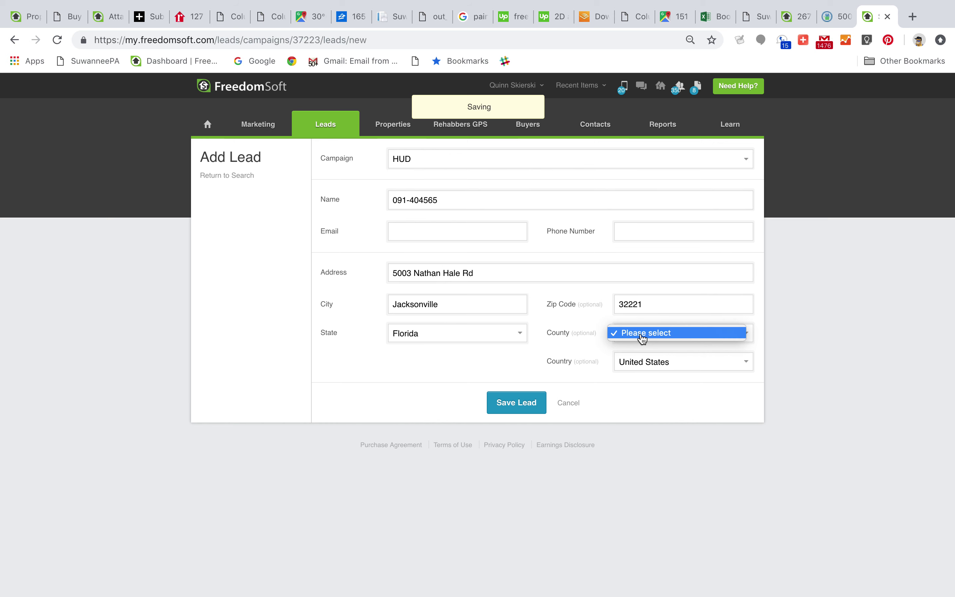
{"action": "left_click", "coordinate": [661, 334]}
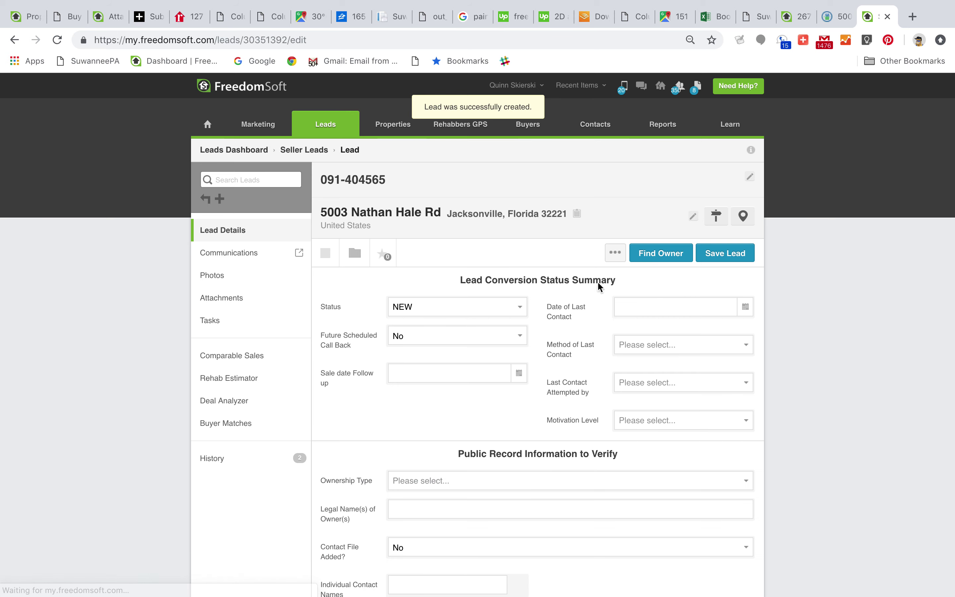
Step: Edit the saved lead's address to set the county to Duval and save the lead
{"action": "left_click", "coordinate": [695, 219]}
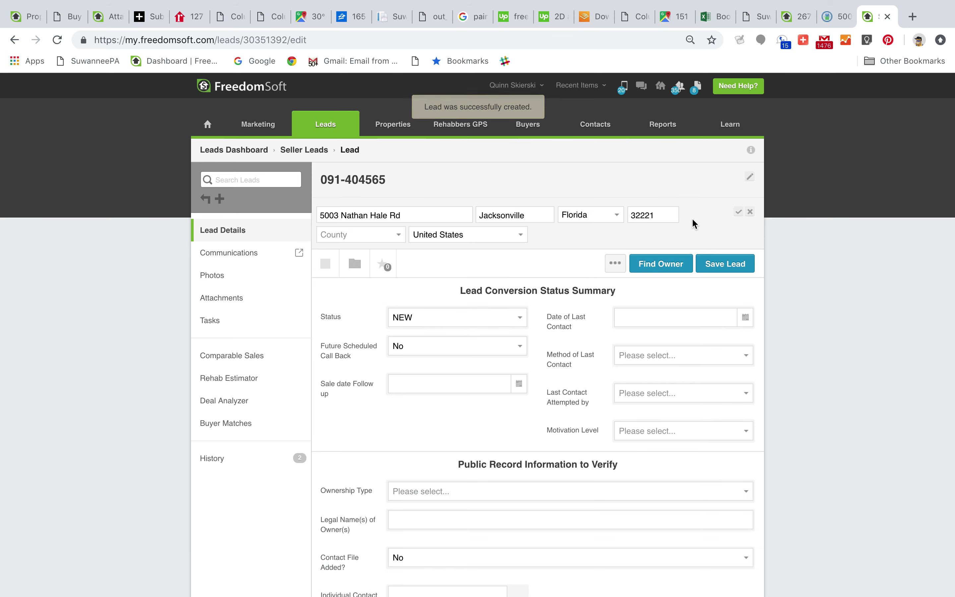
{"action": "left_click", "coordinate": [363, 237]}
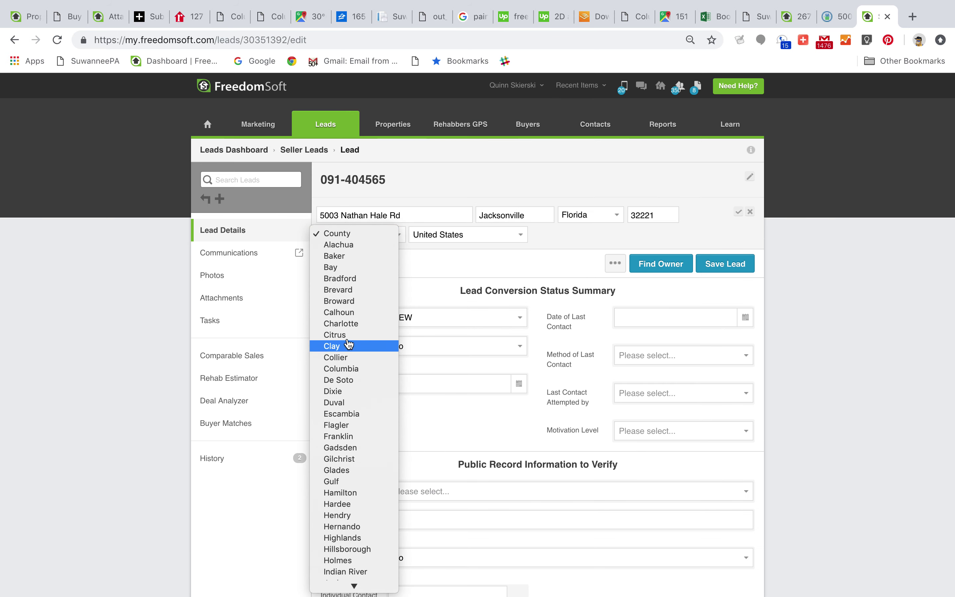
{"action": "left_click", "coordinate": [340, 402]}
{"action": "left_click", "coordinate": [701, 265]}
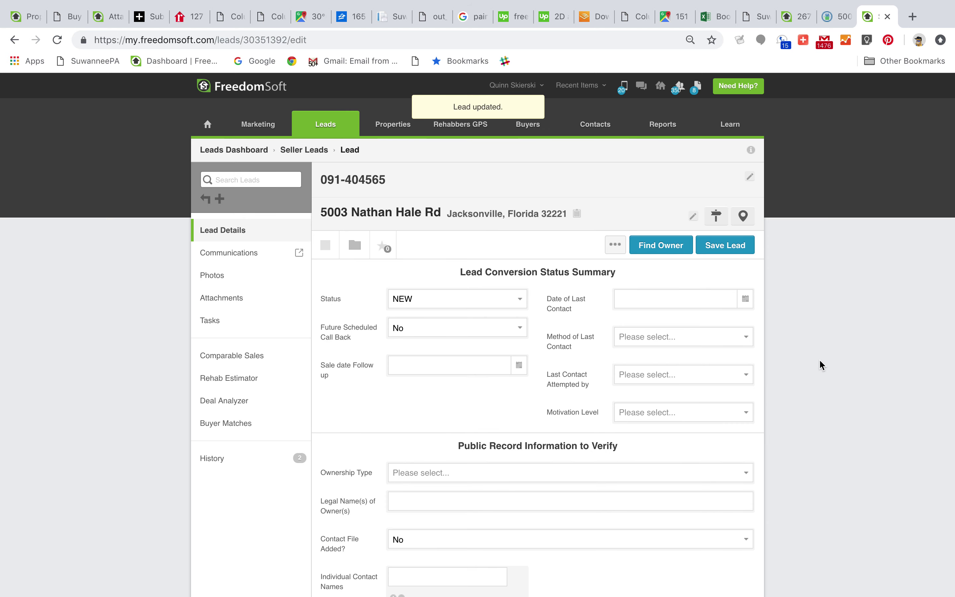
Step: Set the lead's status to "#1 Identify property on HUD website" from the HUD Workflow statuses
{"action": "scroll", "coordinate": [820, 365], "scroll_direction": "down", "scroll_amount": 1}
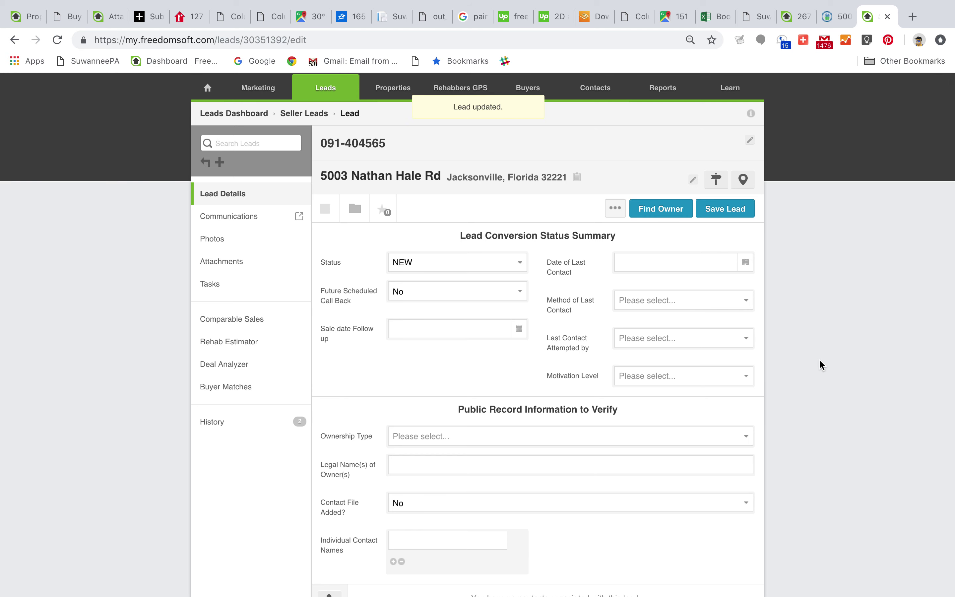
{"action": "scroll", "coordinate": [821, 365], "scroll_direction": "down", "scroll_amount": 1}
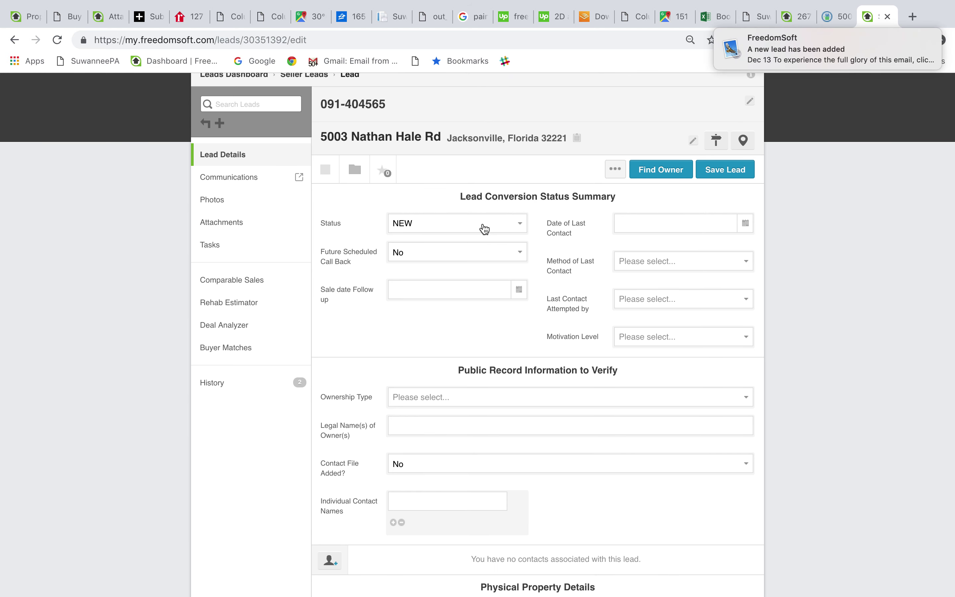
{"action": "mouse_move", "coordinate": [806, 50]}
{"action": "left_click", "coordinate": [919, 39]}
{"action": "left_click", "coordinate": [430, 223]}
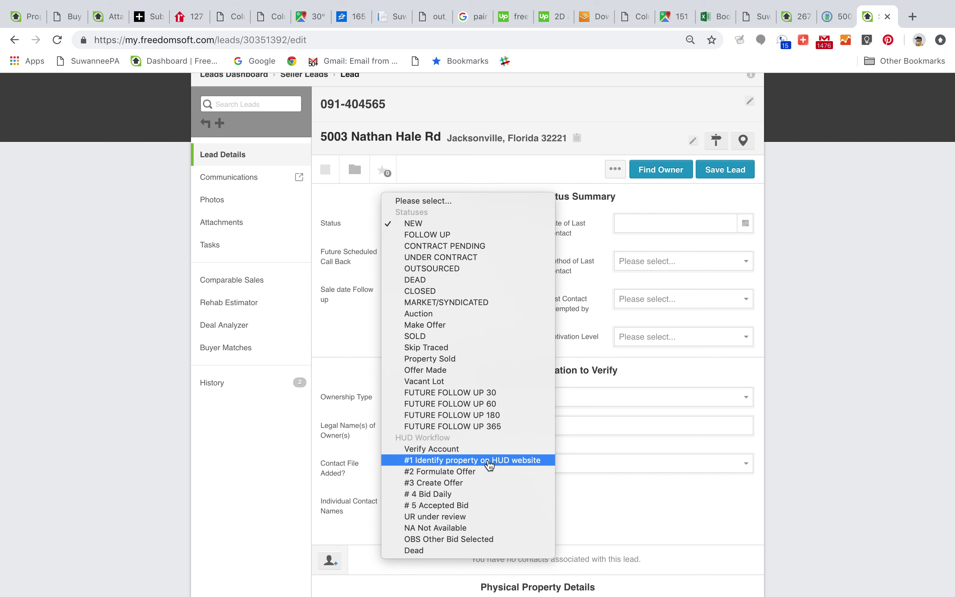
{"action": "left_click", "coordinate": [489, 461]}
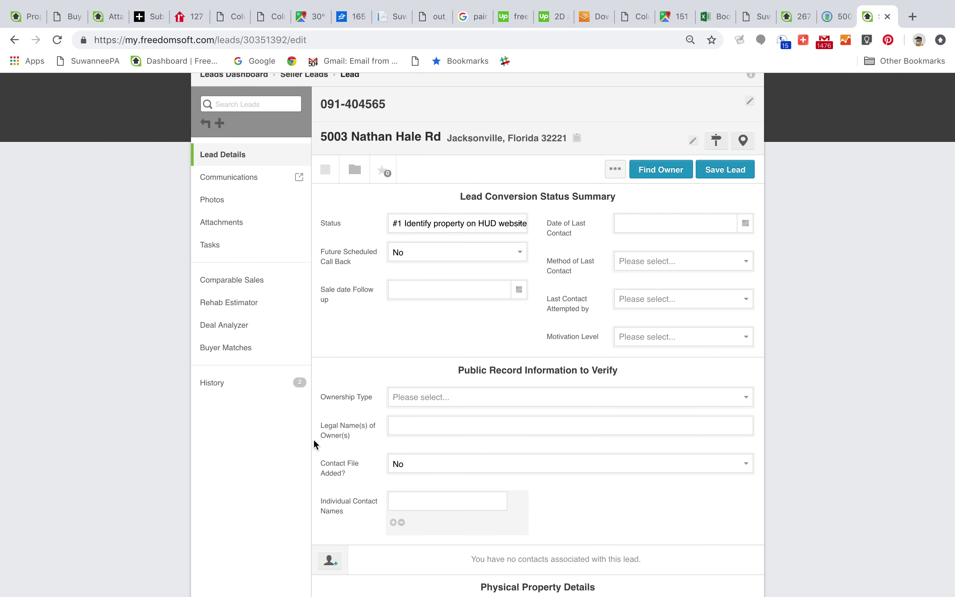
Step: Reload the lead's page in the browser
{"action": "scroll", "coordinate": [281, 468], "scroll_direction": "down", "scroll_amount": 2}
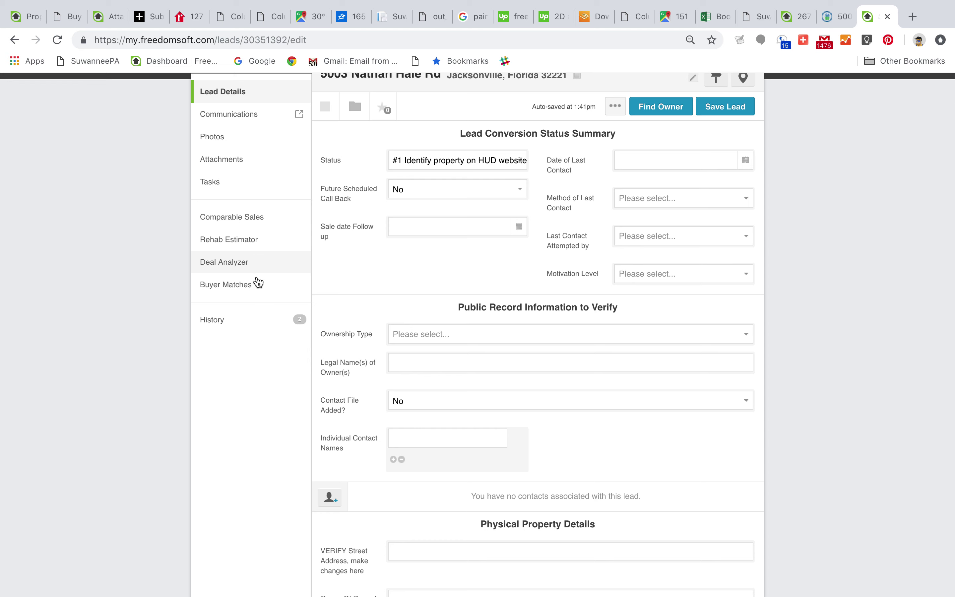
{"action": "left_click", "coordinate": [494, 38]}
{"action": "key", "text": "Return"}
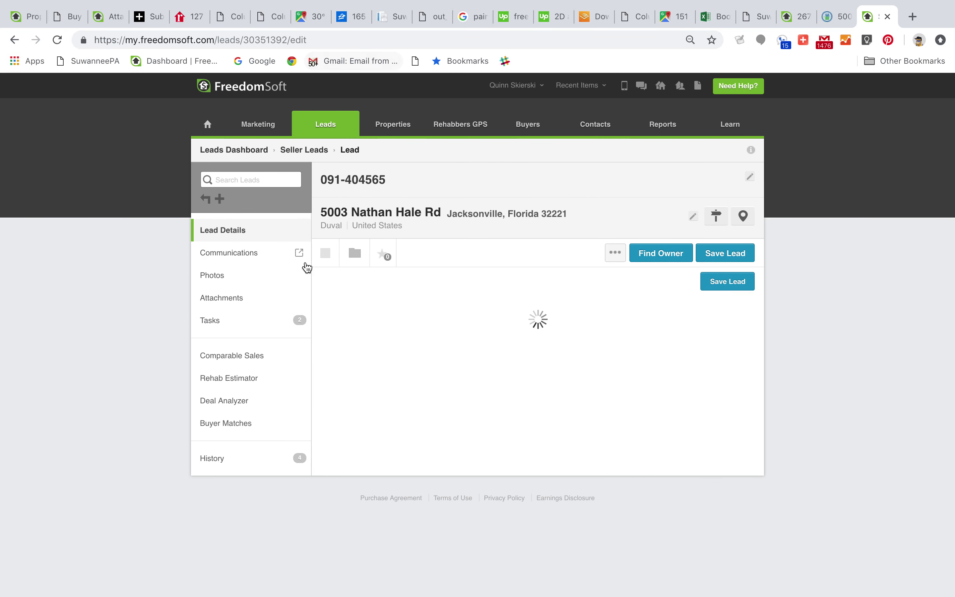
Step: Review the tasks assigned to the lead, and return to the lead's details
{"action": "scroll", "coordinate": [260, 516], "scroll_direction": "down", "scroll_amount": 3}
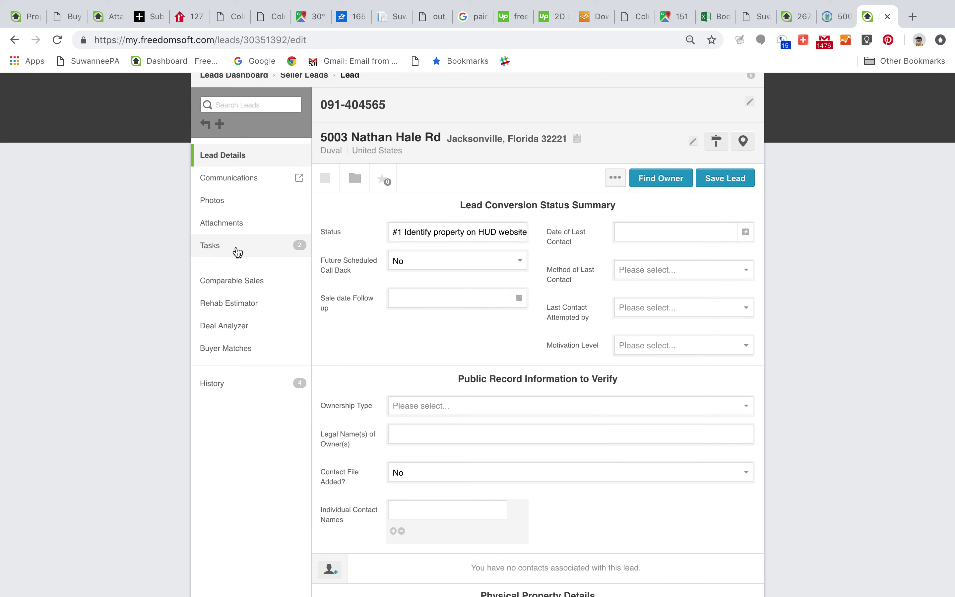
{"action": "left_click", "coordinate": [238, 252]}
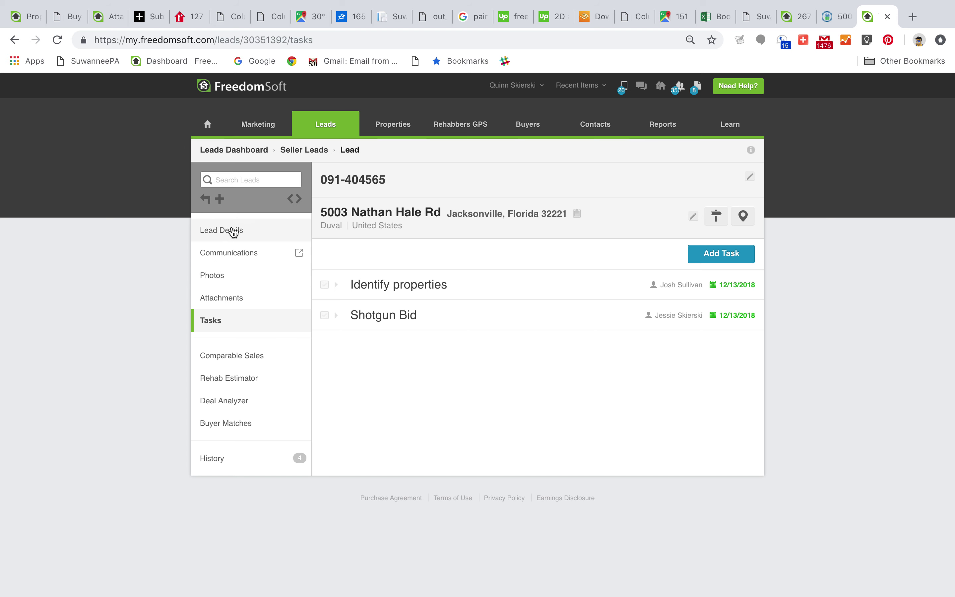
{"action": "left_click", "coordinate": [218, 239]}
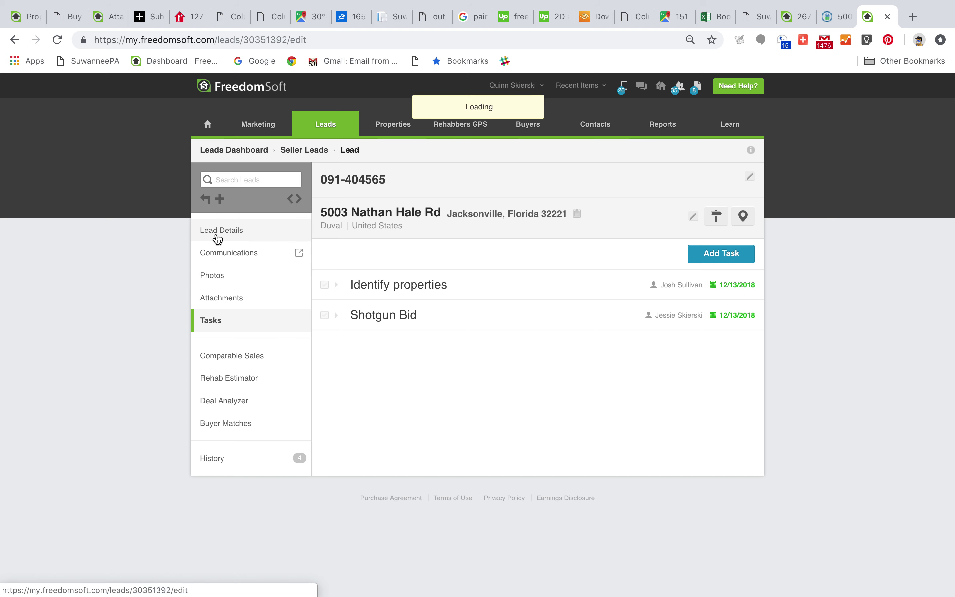
Step: Look up the bed/bath count in the HUD Homestore listing and set the FreedomSoft lead's Beds to 3 and Baths to 2
{"action": "left_click", "coordinate": [835, 18]}
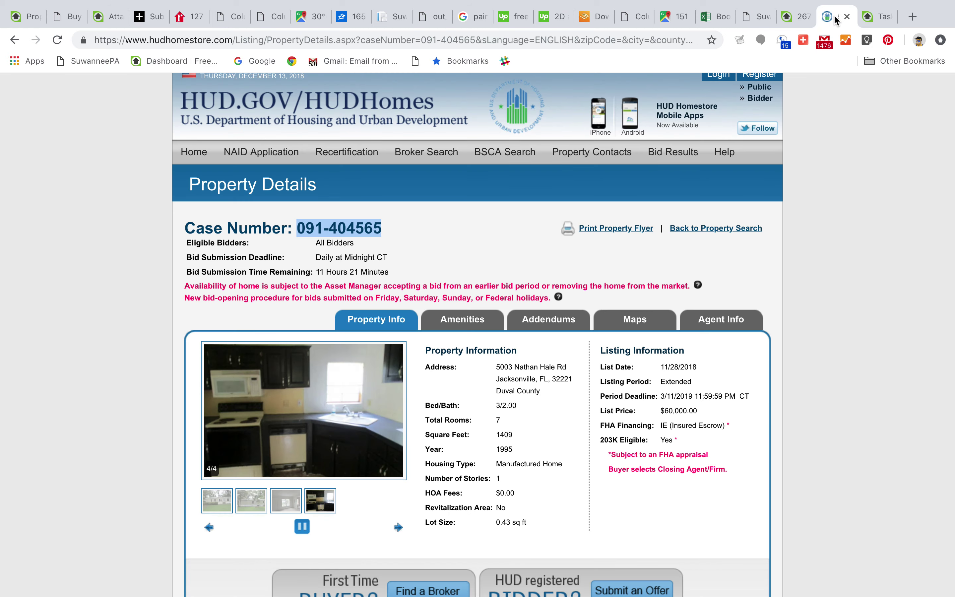
{"action": "scroll", "coordinate": [160, 467], "scroll_direction": "down", "scroll_amount": 3}
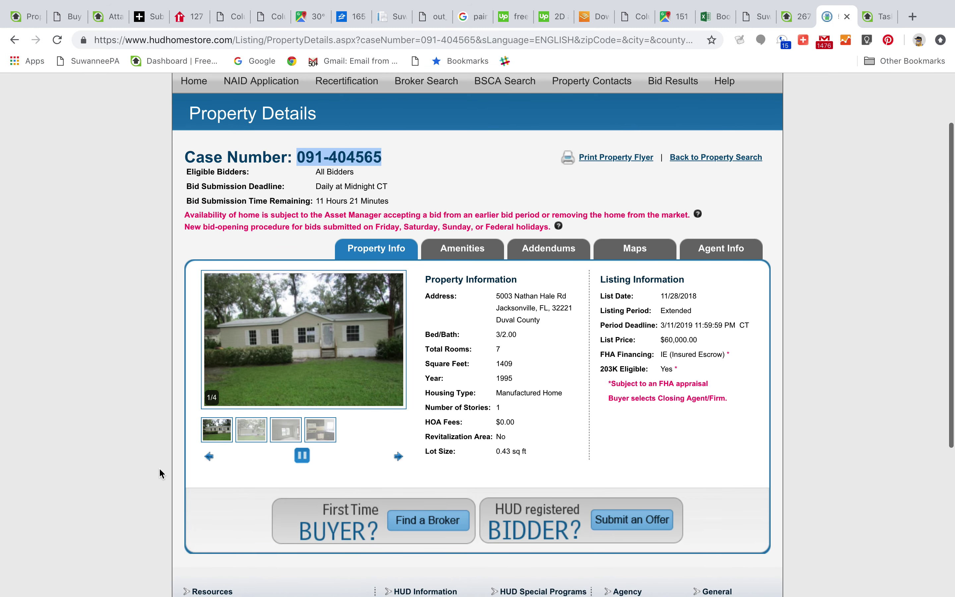
{"action": "scroll", "coordinate": [159, 468], "scroll_direction": "down", "scroll_amount": 3}
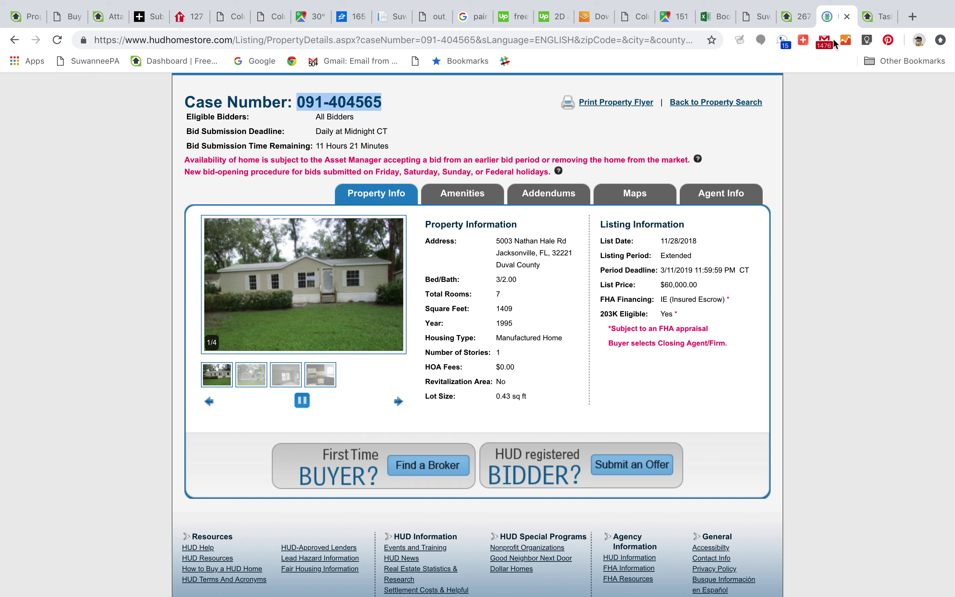
{"action": "left_click_drag", "start_coordinate": [496, 279], "coordinate": [526, 281]}
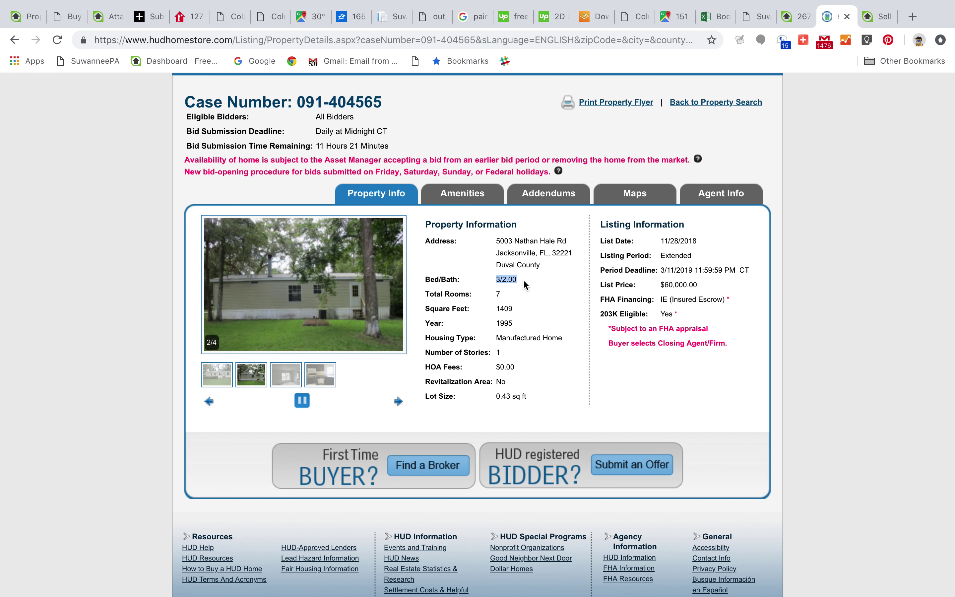
{"action": "left_click", "coordinate": [874, 18]}
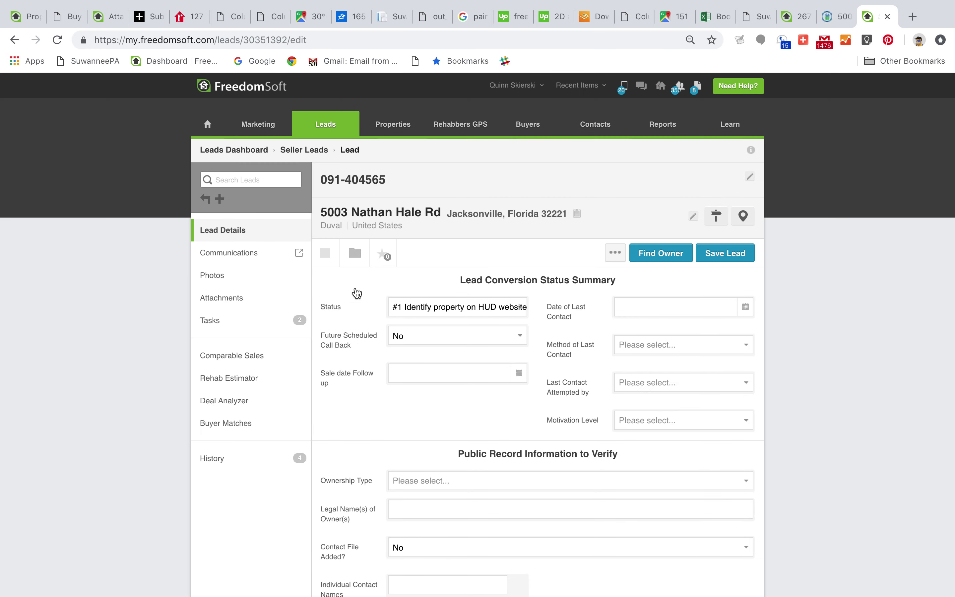
{"action": "scroll", "coordinate": [336, 448], "scroll_direction": "down", "scroll_amount": 10}
{"action": "scroll", "coordinate": [336, 448], "scroll_direction": "down", "scroll_amount": 3}
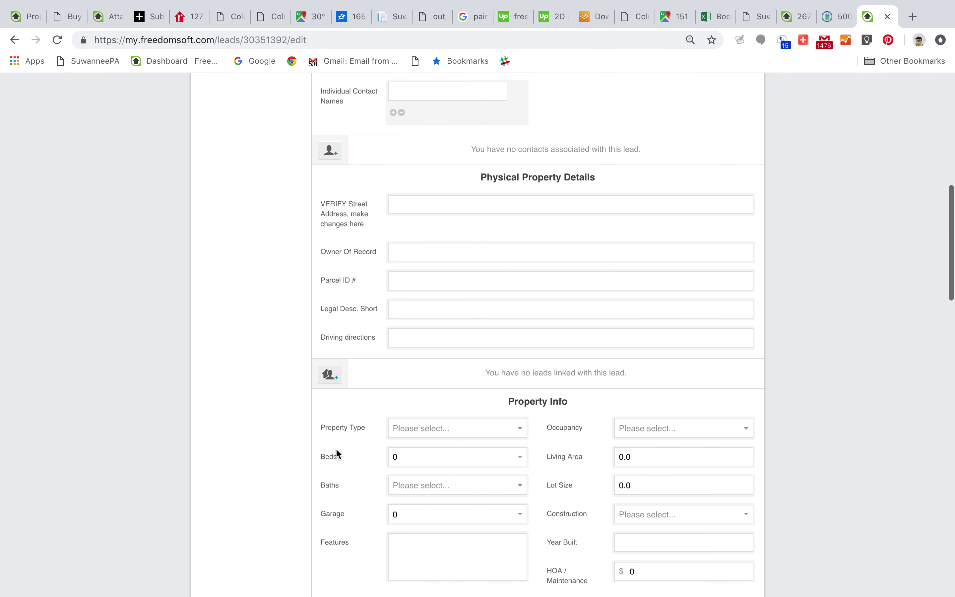
{"action": "left_click", "coordinate": [425, 449]}
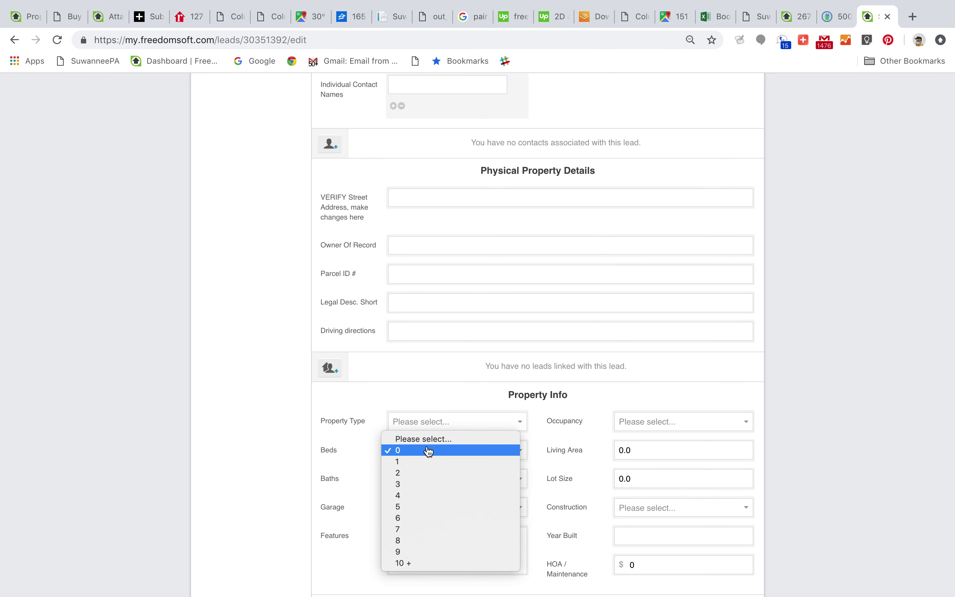
{"action": "left_click", "coordinate": [412, 483]}
{"action": "left_click", "coordinate": [434, 479]}
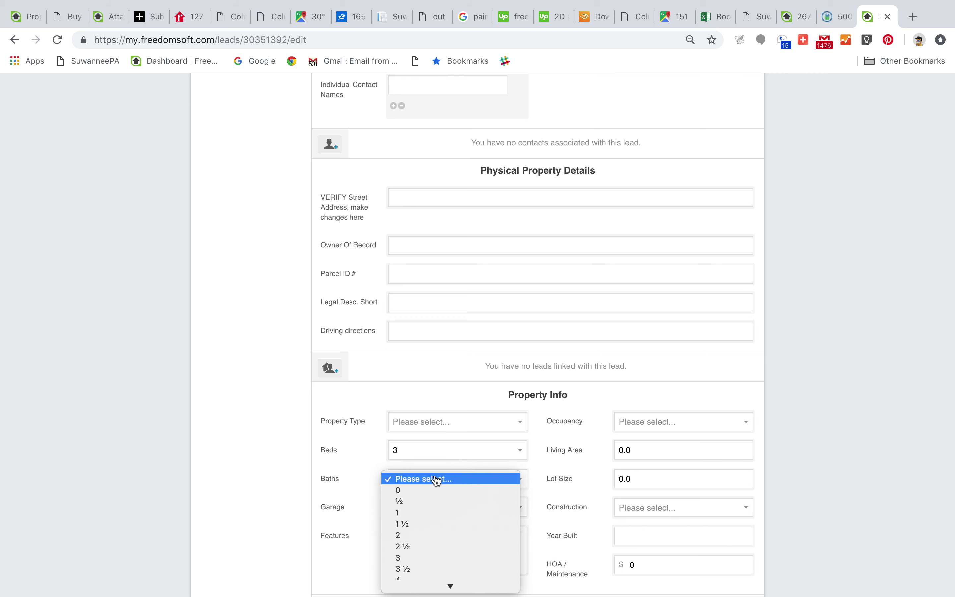
{"action": "left_click", "coordinate": [406, 535]}
Step: Check the square footage in the HUD Homestore listing and set the FreedomSoft lead's Living Area to 1409
{"action": "scroll", "coordinate": [277, 494], "scroll_direction": "down", "scroll_amount": 1}
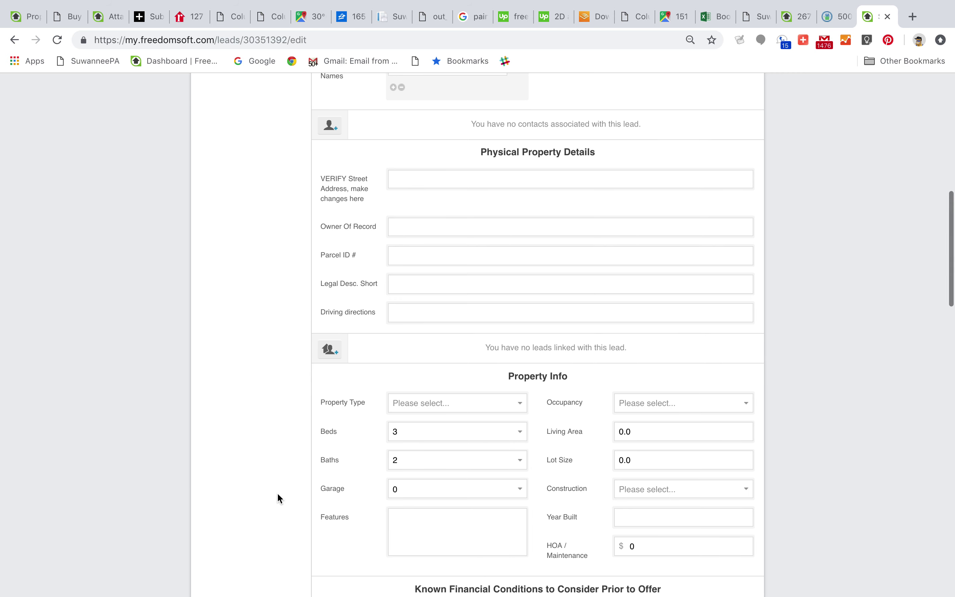
{"action": "scroll", "coordinate": [277, 493], "scroll_direction": "down", "scroll_amount": 1}
{"action": "mouse_move", "coordinate": [839, 22]}
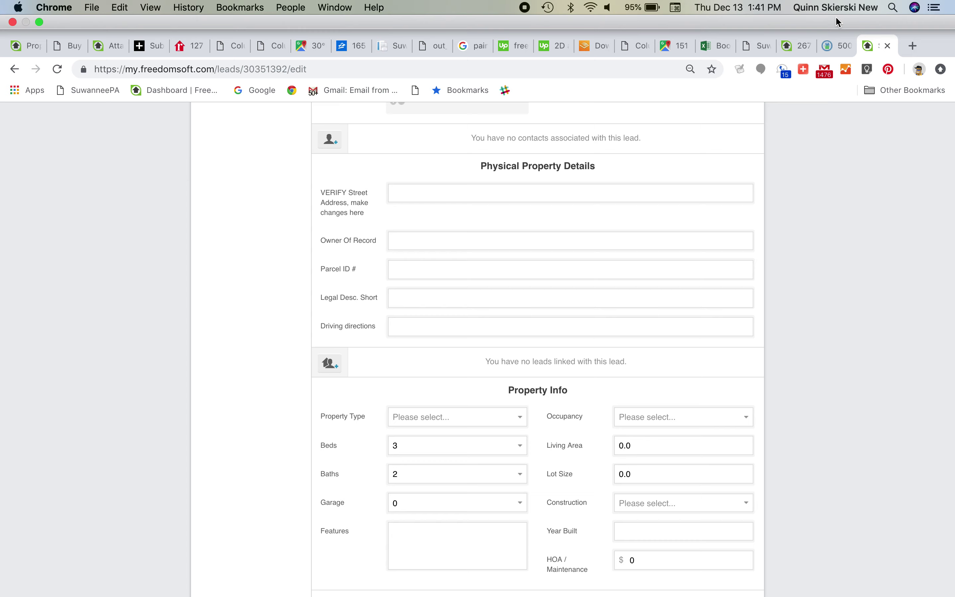
{"action": "left_click", "coordinate": [835, 45]}
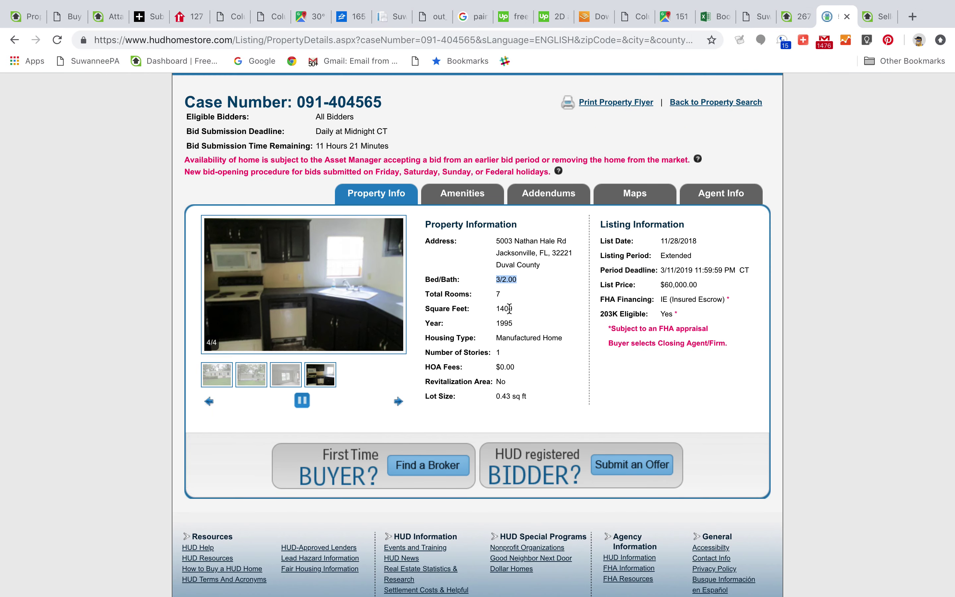
{"action": "left_click", "coordinate": [876, 16]}
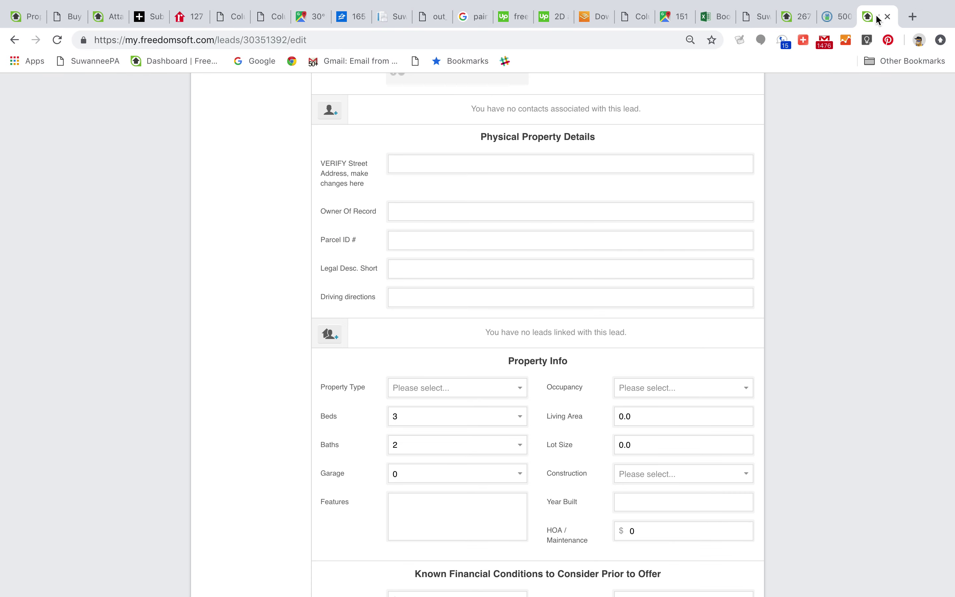
{"action": "double_click", "coordinate": [635, 416]}
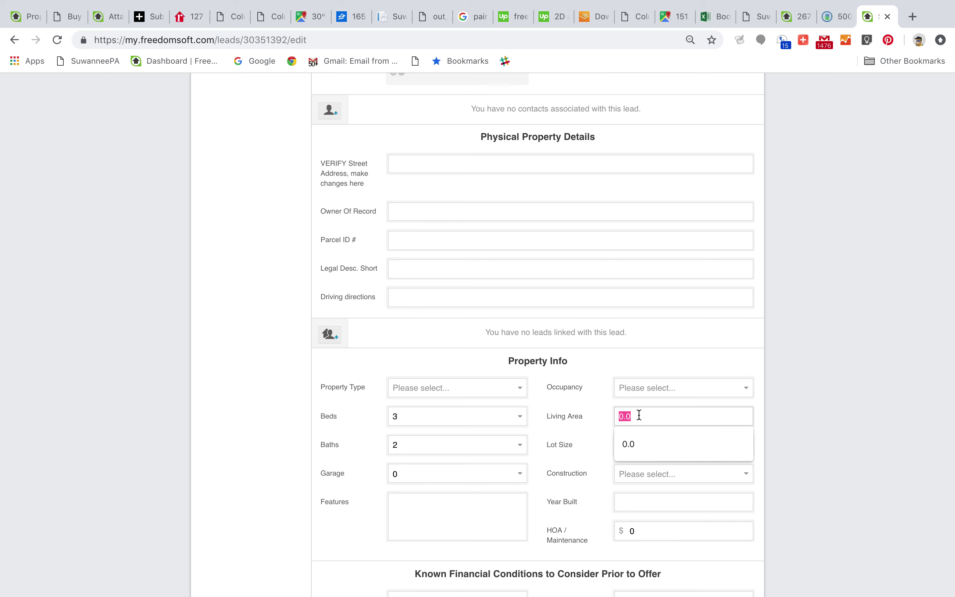
{"action": "type", "text": "1409"}
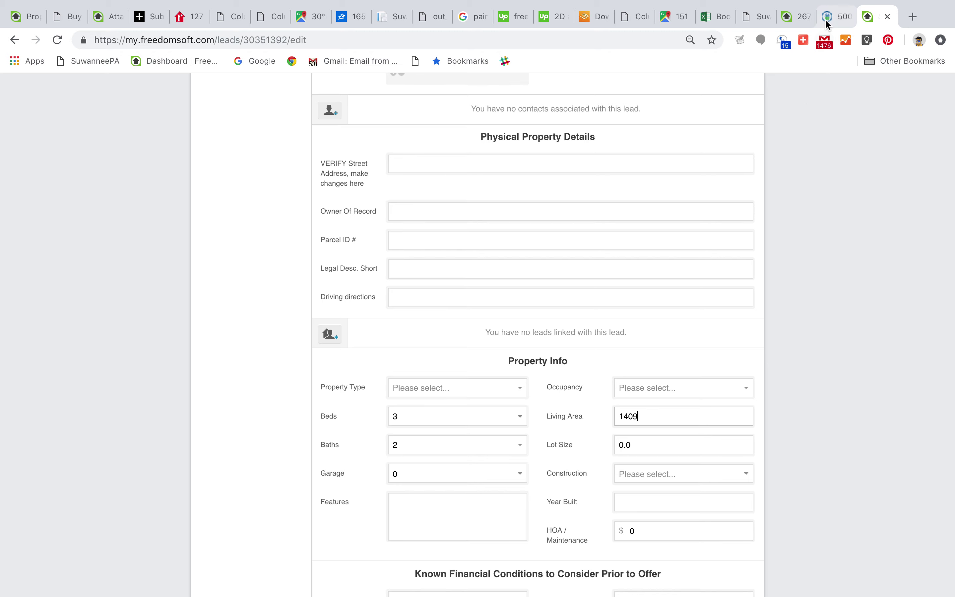
Step: Check the lot size in the HUD Homestore listing and set the FreedomSoft lead's Lot Size to .43
{"action": "left_click", "coordinate": [826, 21]}
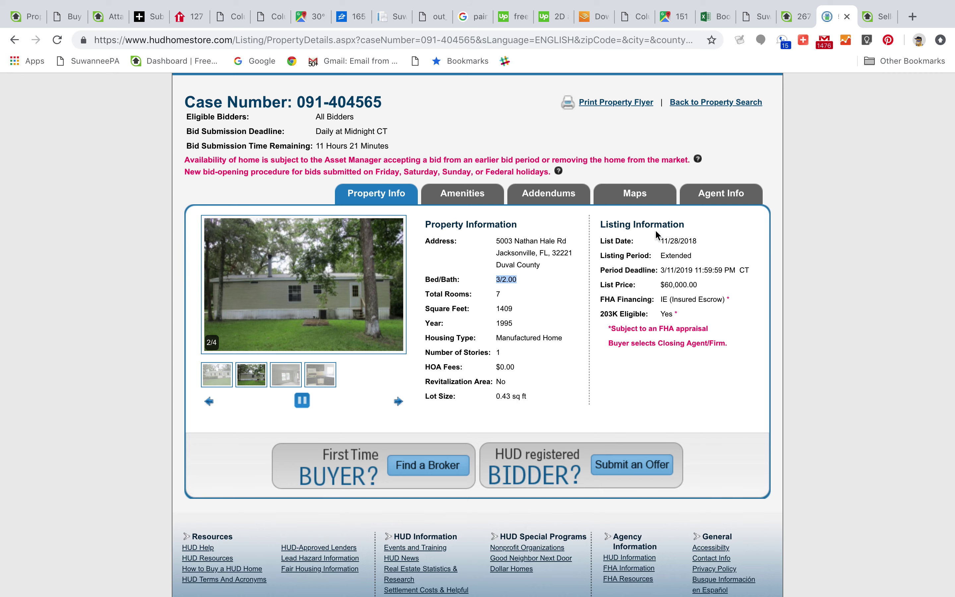
{"action": "left_click", "coordinate": [886, 19]}
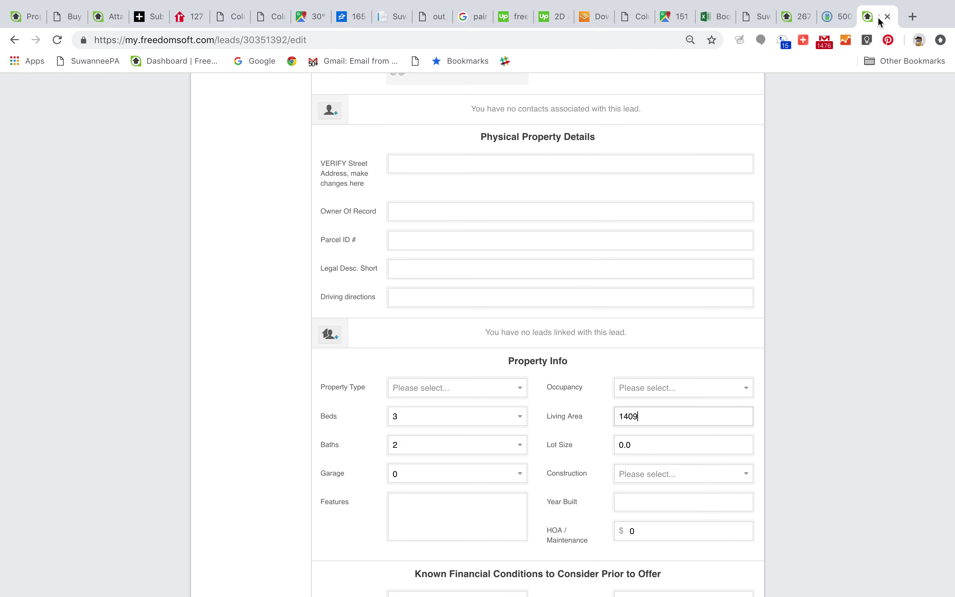
{"action": "double_click", "coordinate": [643, 444]}
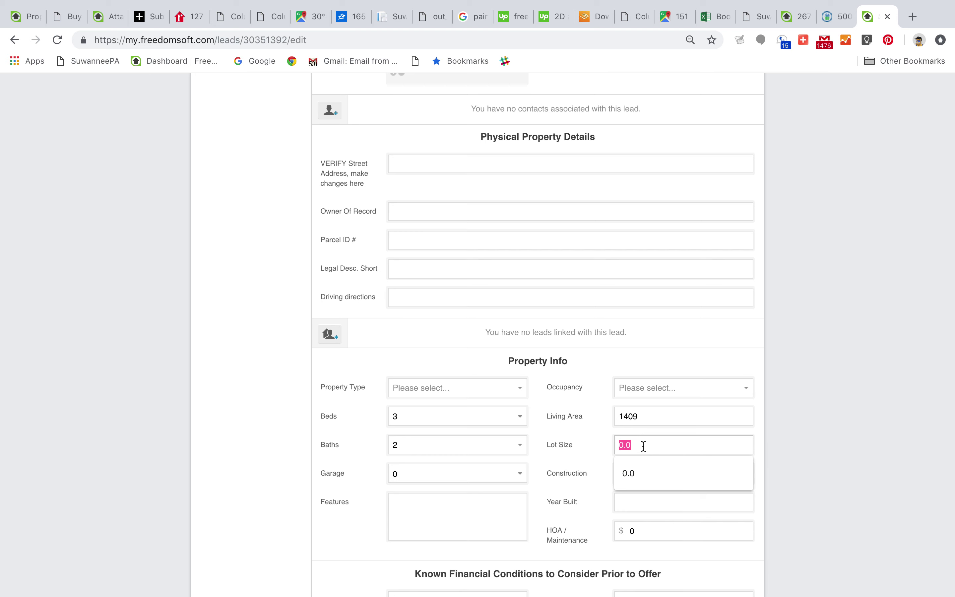
{"action": "type", "text": ".43"}
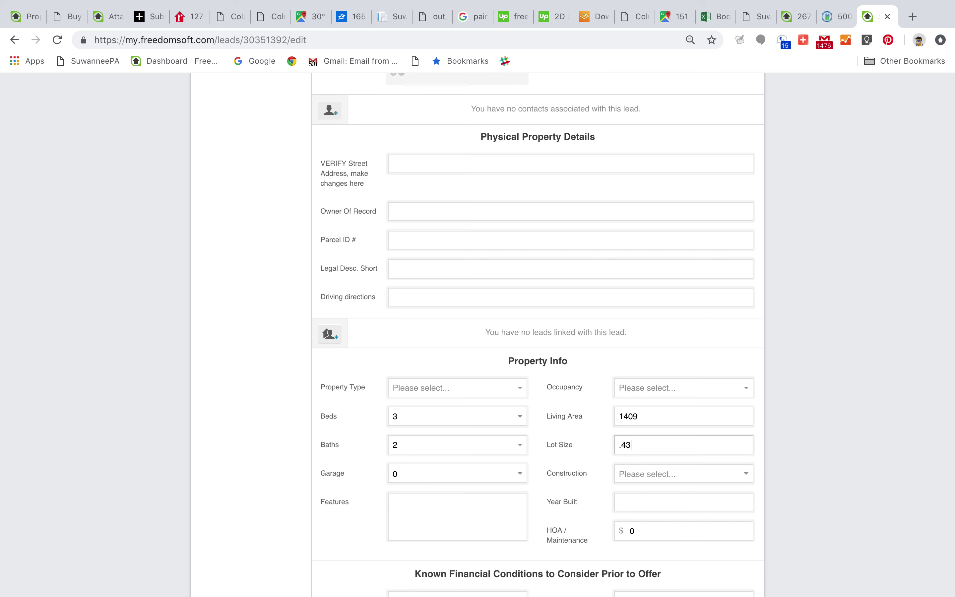
Step: Set the lead's Construction to Frame and its Occupancy to Vacant
{"action": "left_click", "coordinate": [645, 482]}
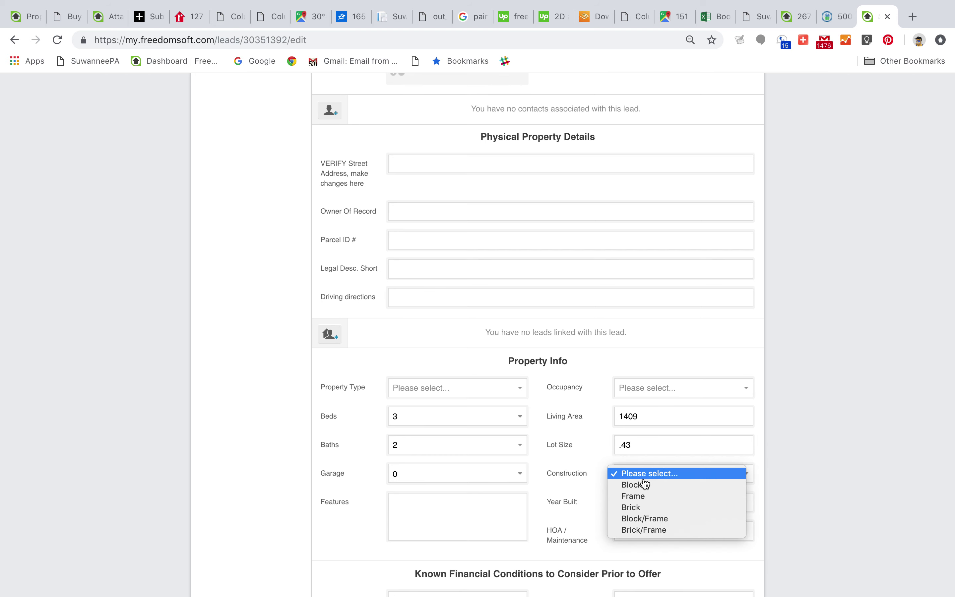
{"action": "left_click", "coordinate": [649, 497]}
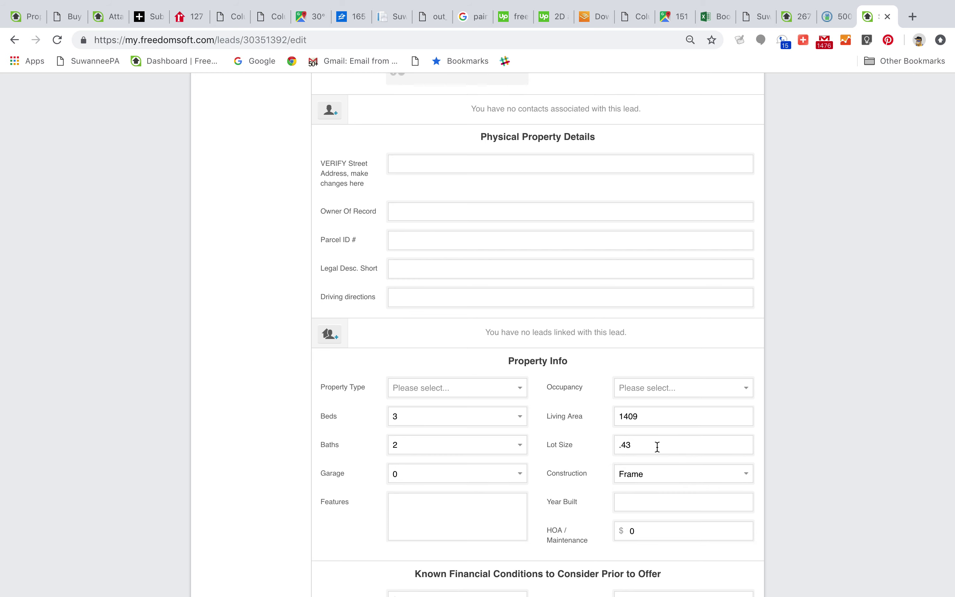
{"action": "left_click", "coordinate": [664, 393]}
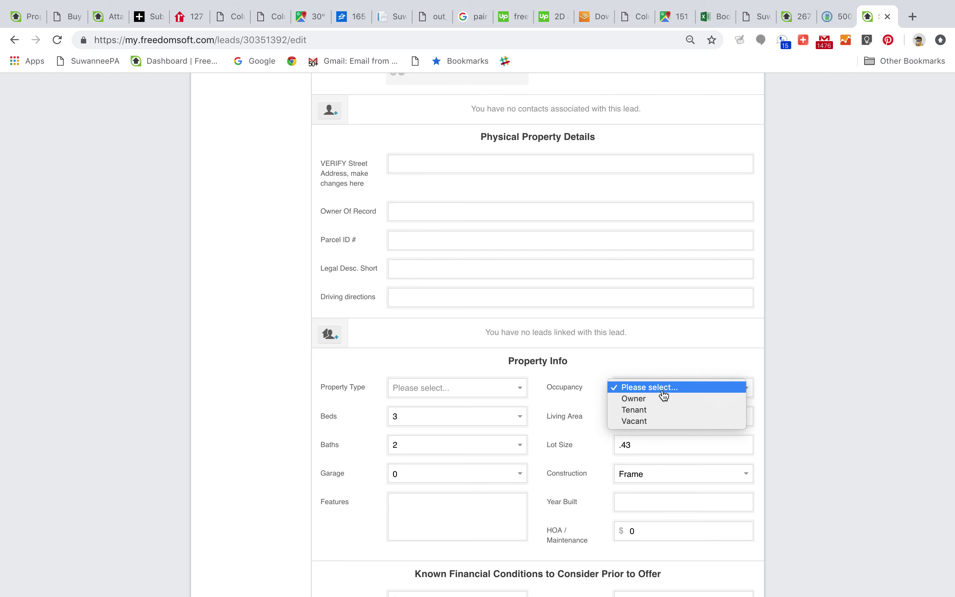
{"action": "left_click", "coordinate": [641, 421]}
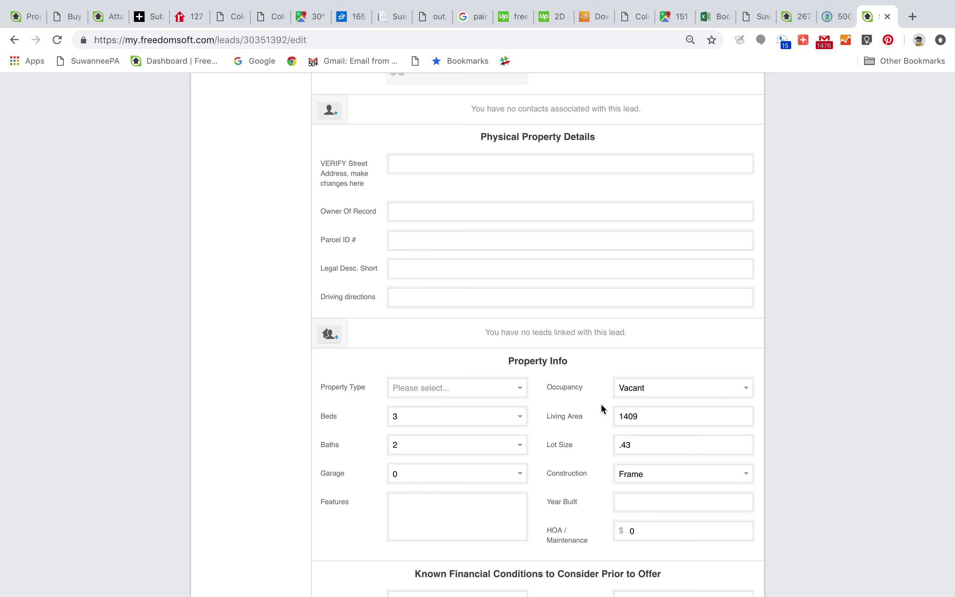
Step: Check the construction year in the HUD Homestore listing and set the FreedomSoft lead's Year Built to 1995
{"action": "scroll", "coordinate": [437, 508], "scroll_direction": "down", "scroll_amount": 1}
{"action": "scroll", "coordinate": [437, 508], "scroll_direction": "down", "scroll_amount": 3}
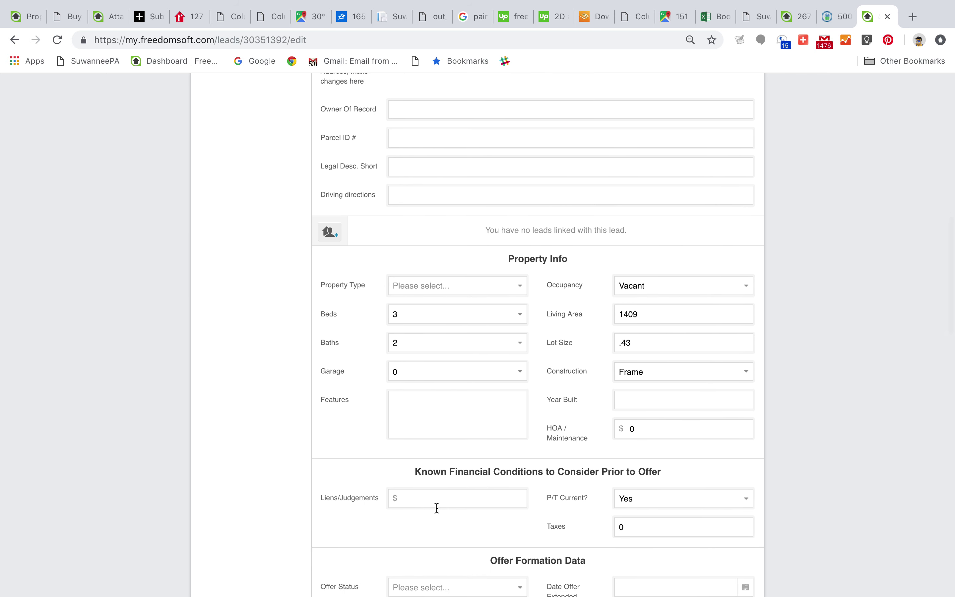
{"action": "left_click", "coordinate": [835, 18]}
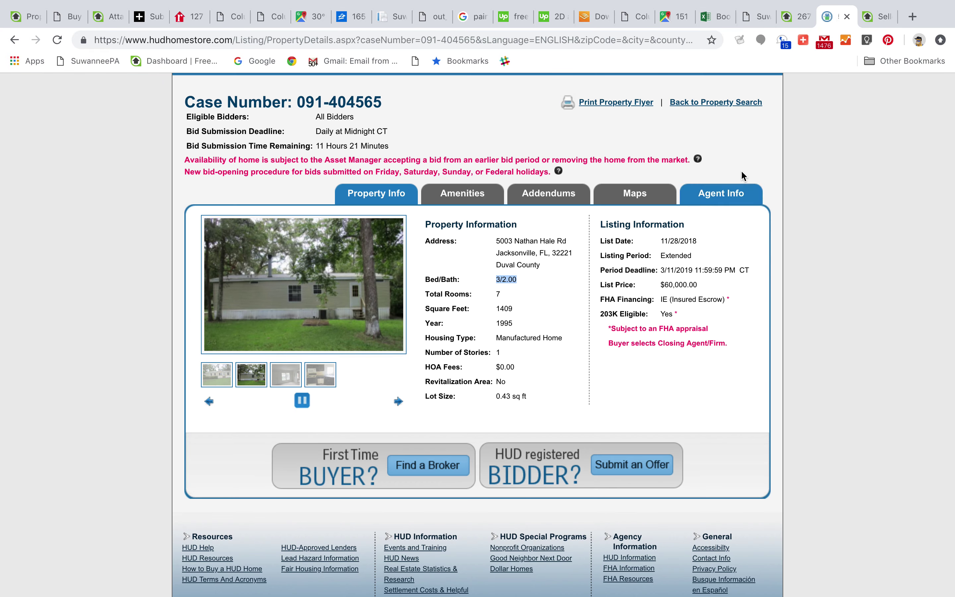
{"action": "left_click", "coordinate": [878, 17]}
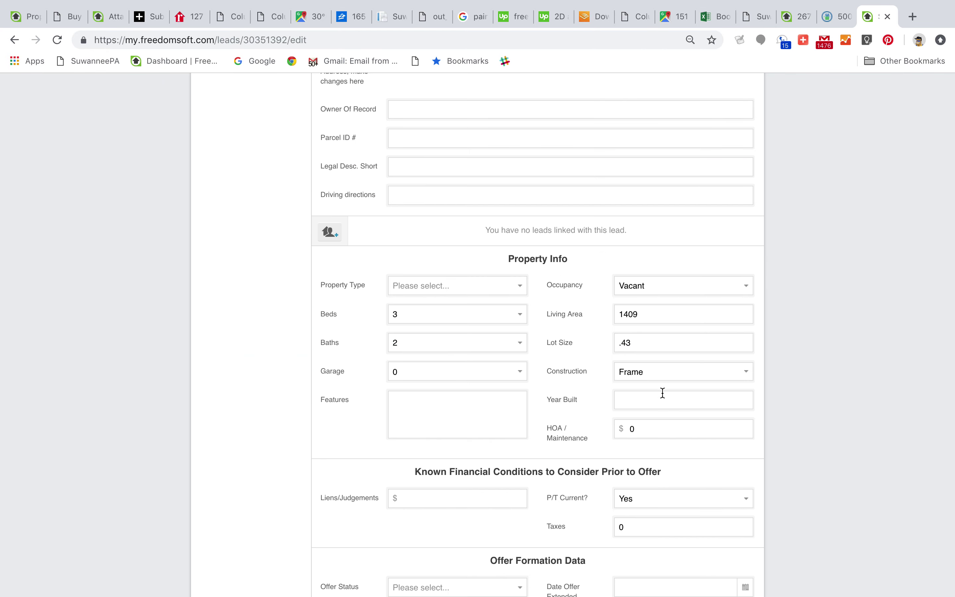
{"action": "left_click", "coordinate": [650, 401]}
{"action": "type", "text": "1995"}
{"action": "left_click", "coordinate": [664, 430]}
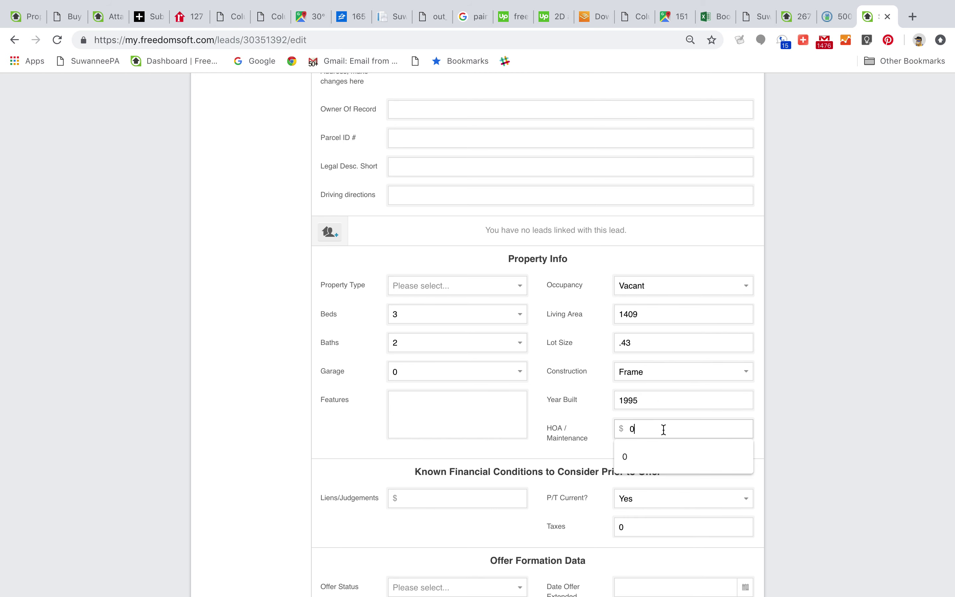
Step: Set the lead's Property Type to Modular/Mobile
{"action": "left_click", "coordinate": [438, 285]}
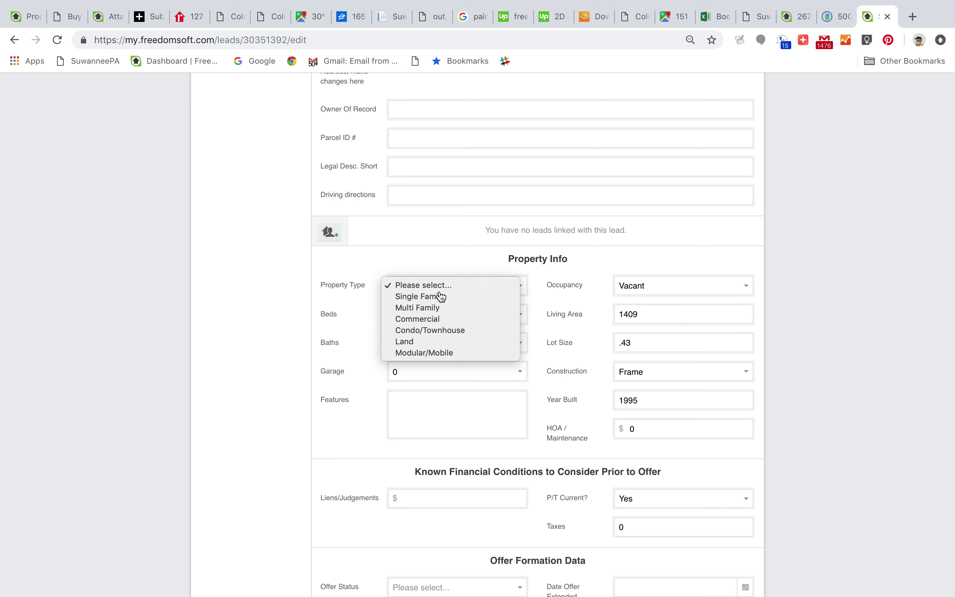
{"action": "left_click", "coordinate": [440, 296]}
{"action": "left_click", "coordinate": [439, 287]}
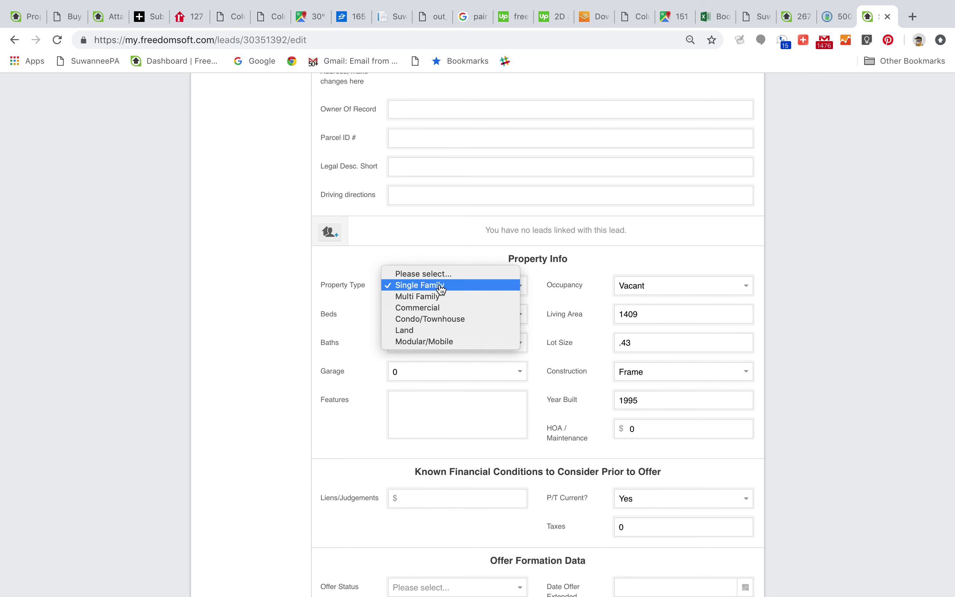
{"action": "left_click", "coordinate": [422, 342]}
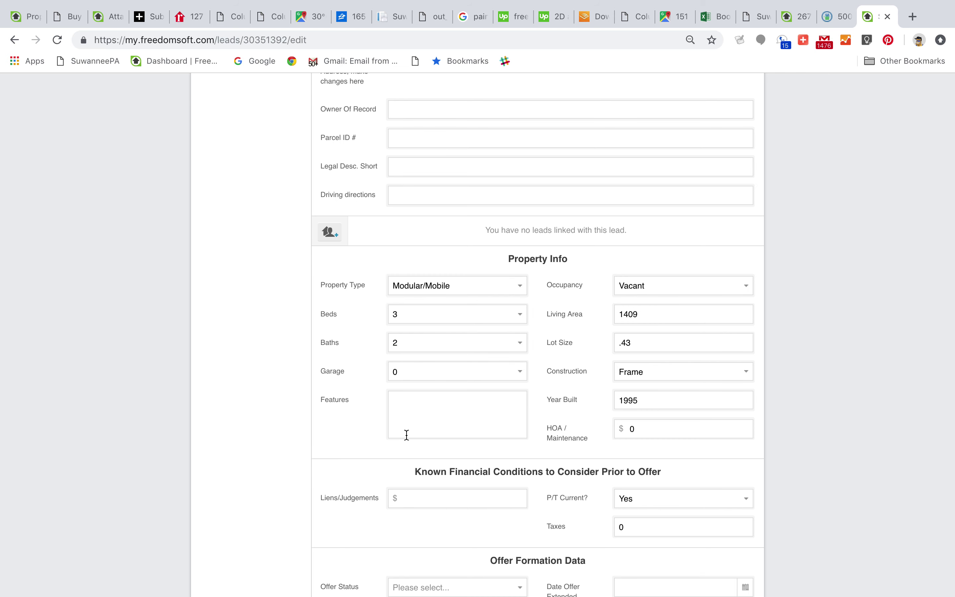
Step: Switch to the property's HUD Homestore listing and download the Disclosure document from its addendums
{"action": "scroll", "coordinate": [298, 508], "scroll_direction": "down", "scroll_amount": 3}
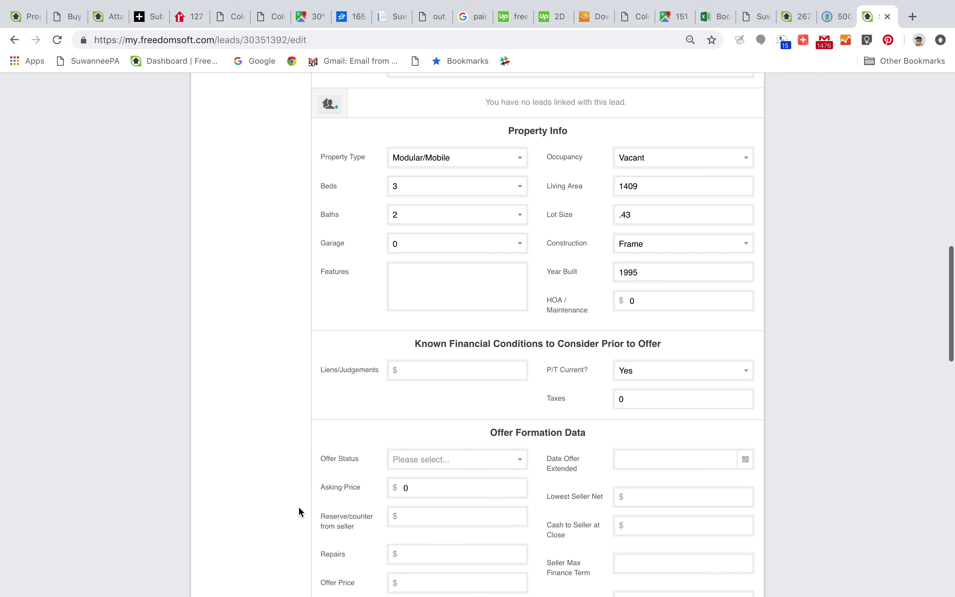
{"action": "scroll", "coordinate": [299, 509], "scroll_direction": "down", "scroll_amount": 3}
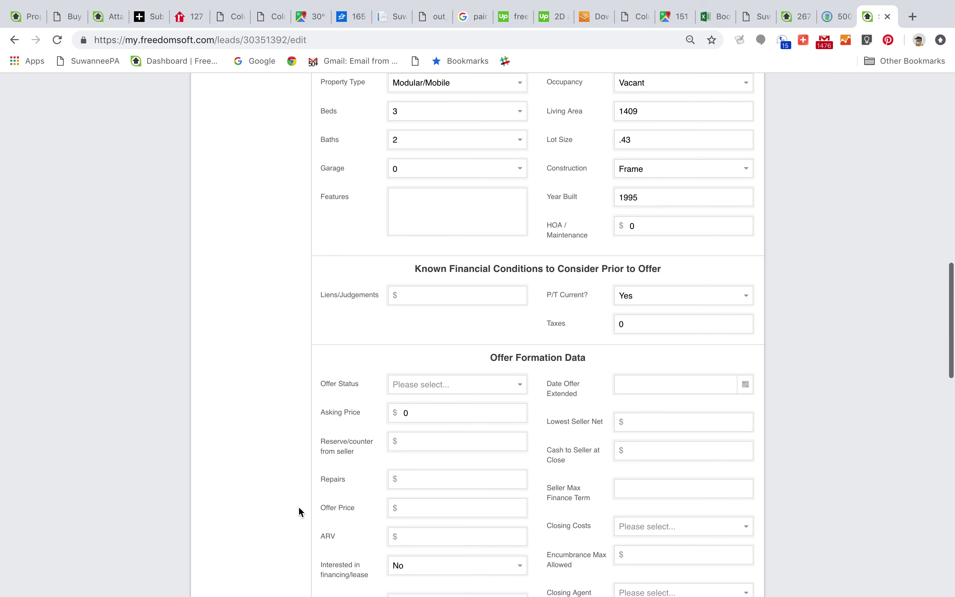
{"action": "left_click", "coordinate": [836, 18]}
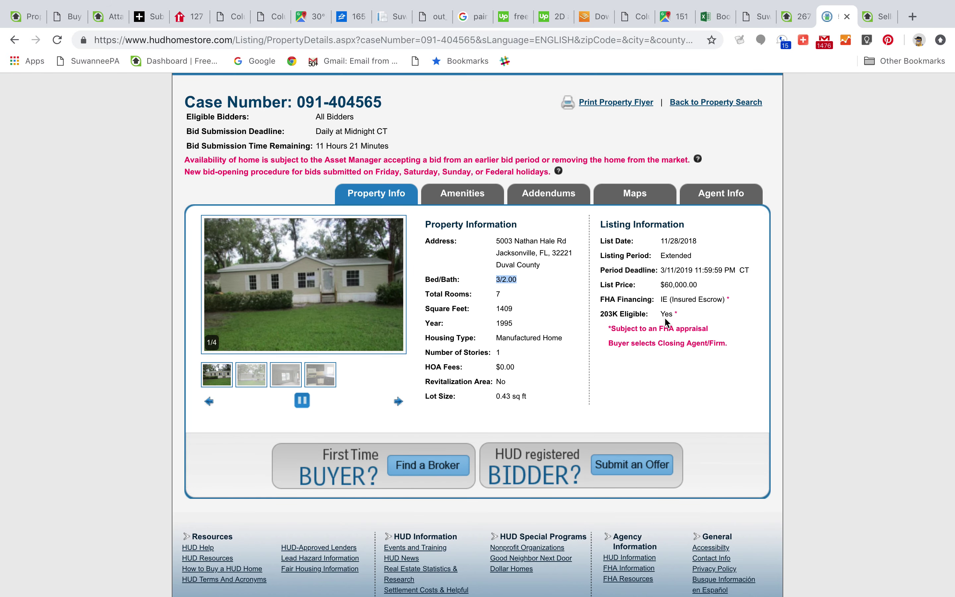
{"action": "scroll", "coordinate": [654, 398], "scroll_direction": "down", "scroll_amount": 6}
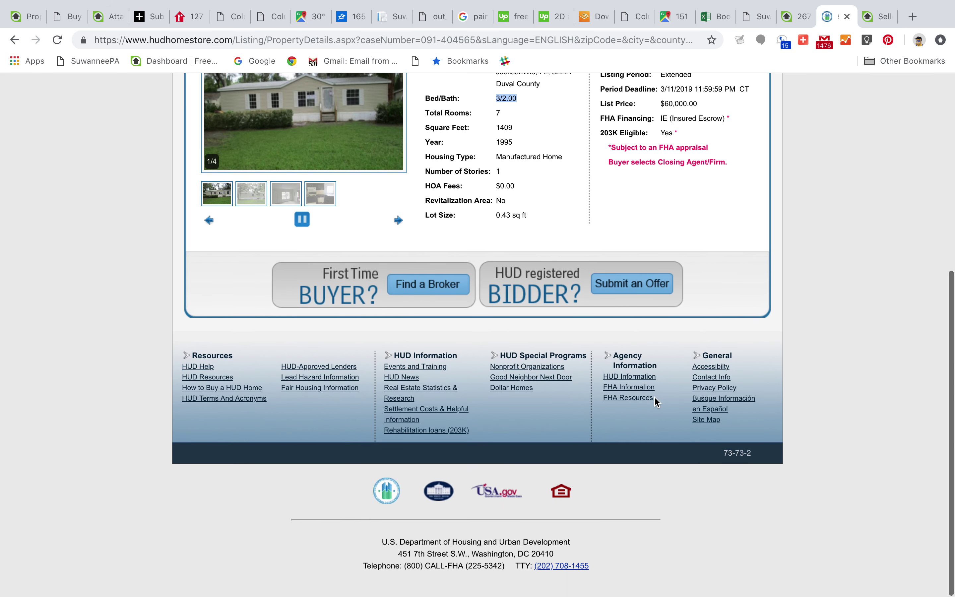
{"action": "scroll", "coordinate": [654, 398], "scroll_direction": "up", "scroll_amount": 8}
{"action": "scroll", "coordinate": [653, 396], "scroll_direction": "up", "scroll_amount": 3}
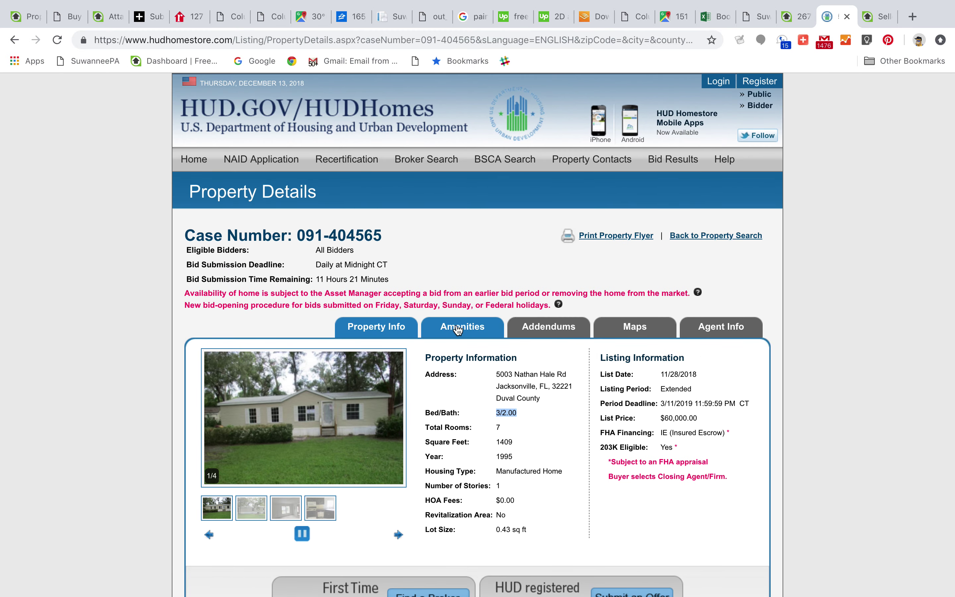
{"action": "left_click", "coordinate": [539, 331]}
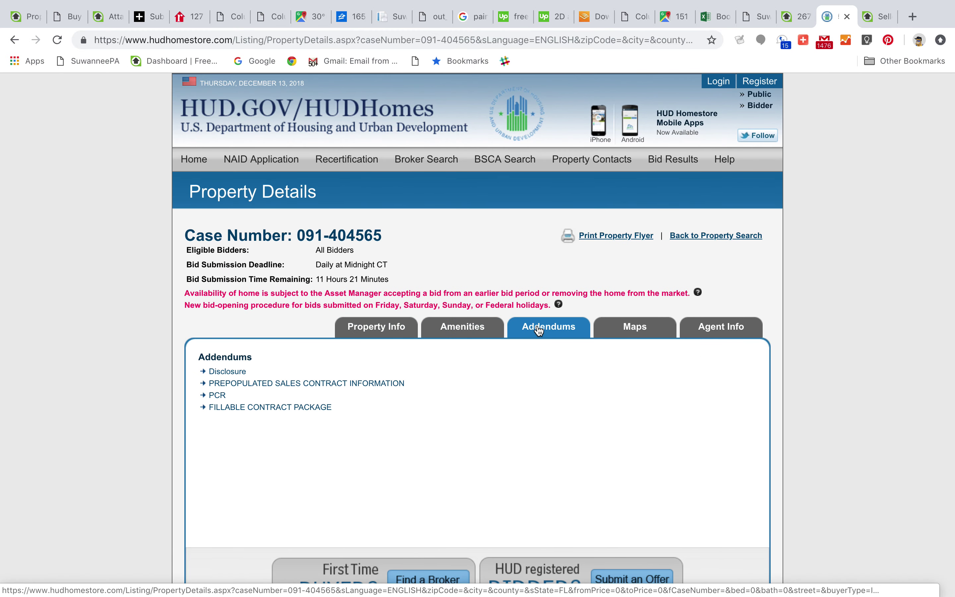
{"action": "left_click", "coordinate": [223, 373]}
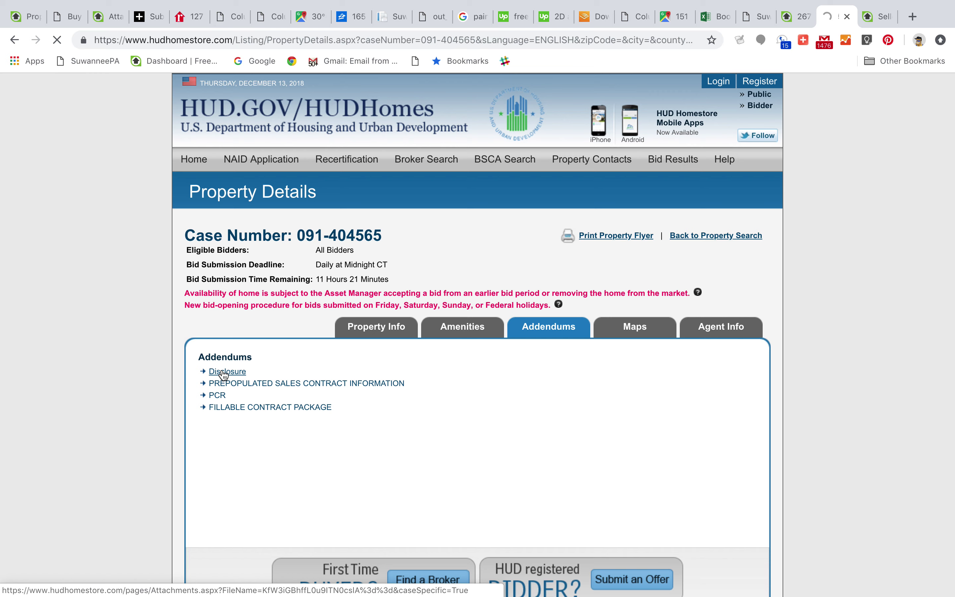
{"action": "left_click", "coordinate": [233, 373]}
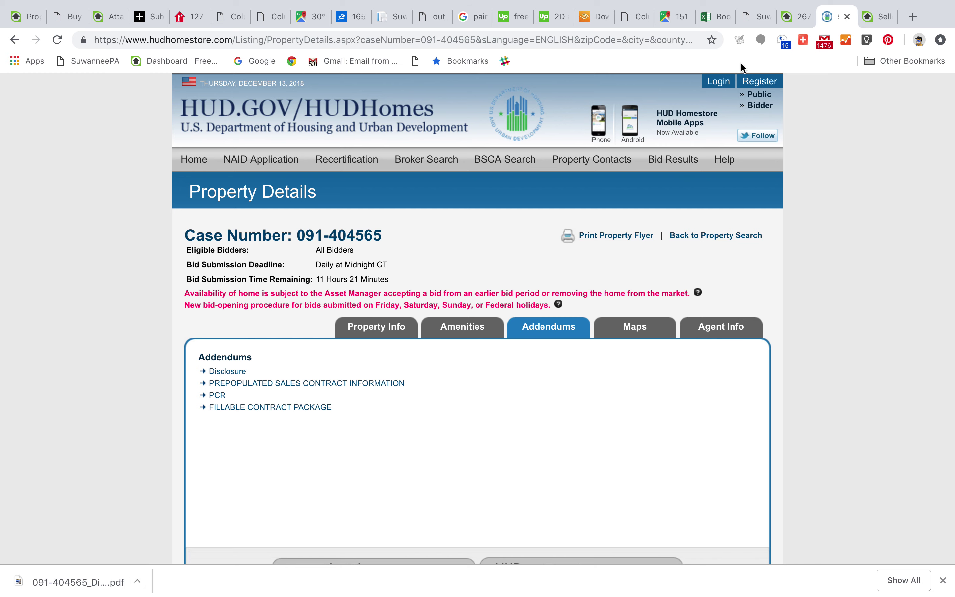
Step: Attach the Disclosure PDF from the Downloads folder to the FreedomSoft lead
{"action": "left_click", "coordinate": [875, 16]}
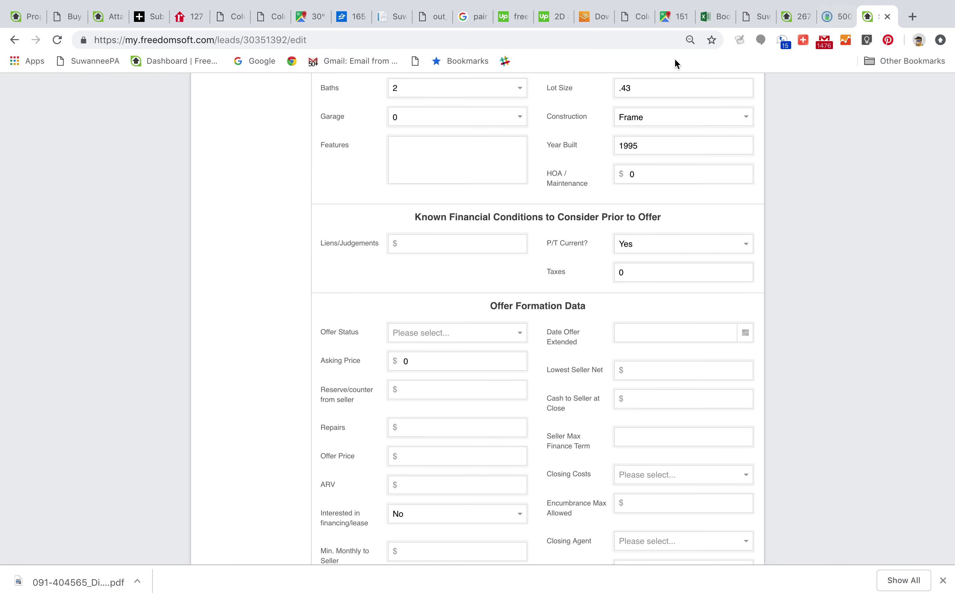
{"action": "scroll", "coordinate": [276, 446], "scroll_direction": "up", "scroll_amount": 20}
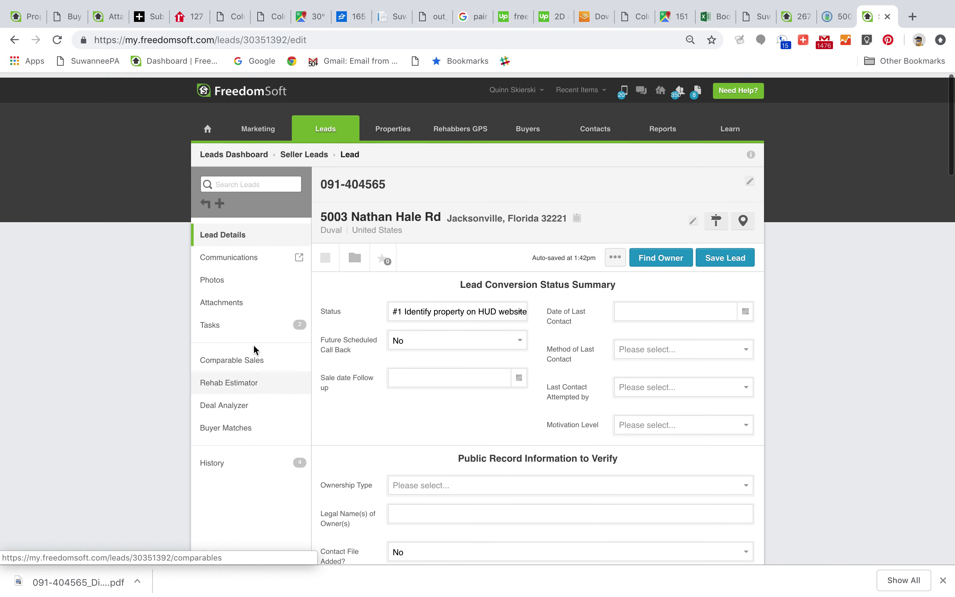
{"action": "left_click", "coordinate": [222, 301]}
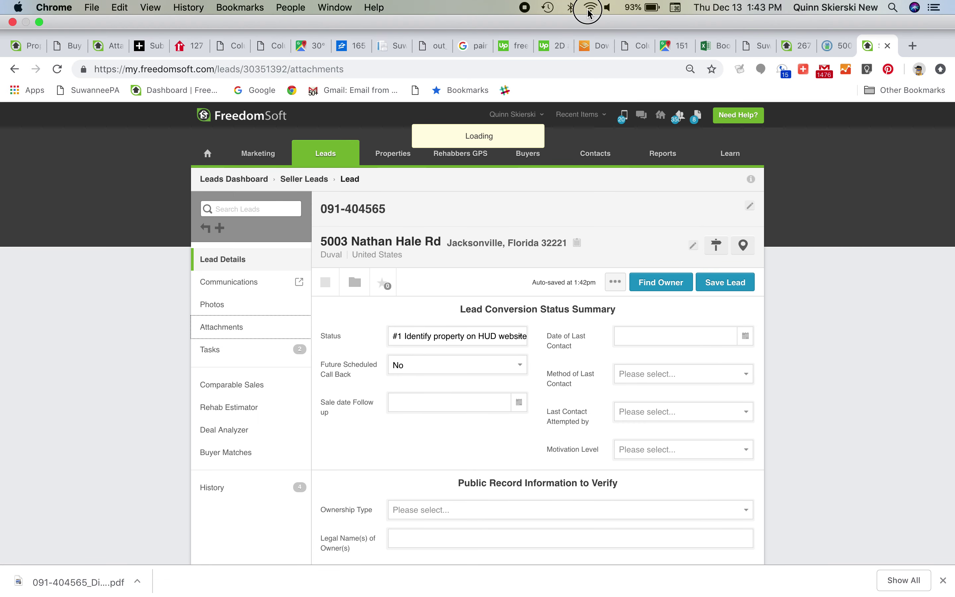
{"action": "left_click", "coordinate": [589, 8]}
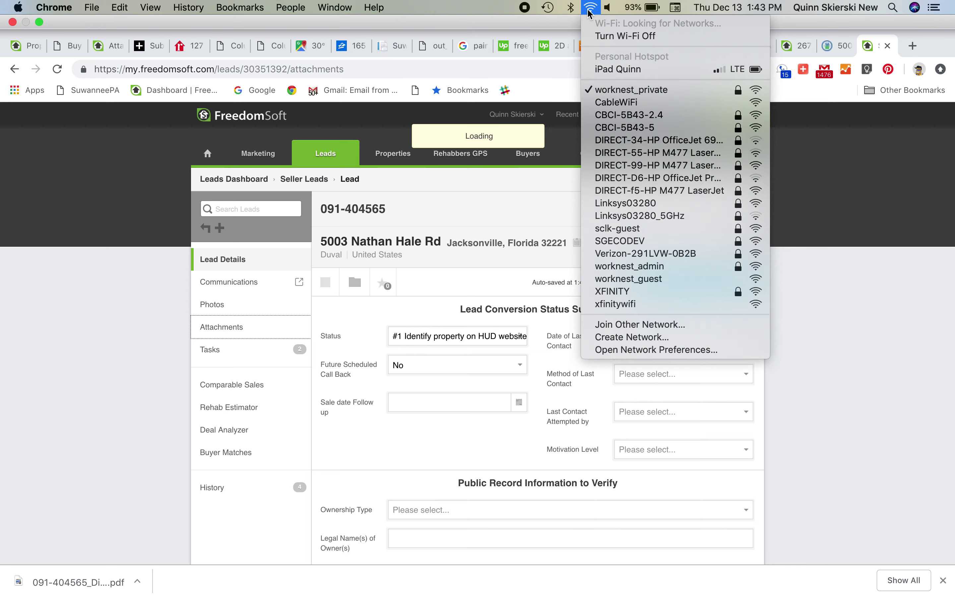
{"action": "left_click", "coordinate": [222, 328]}
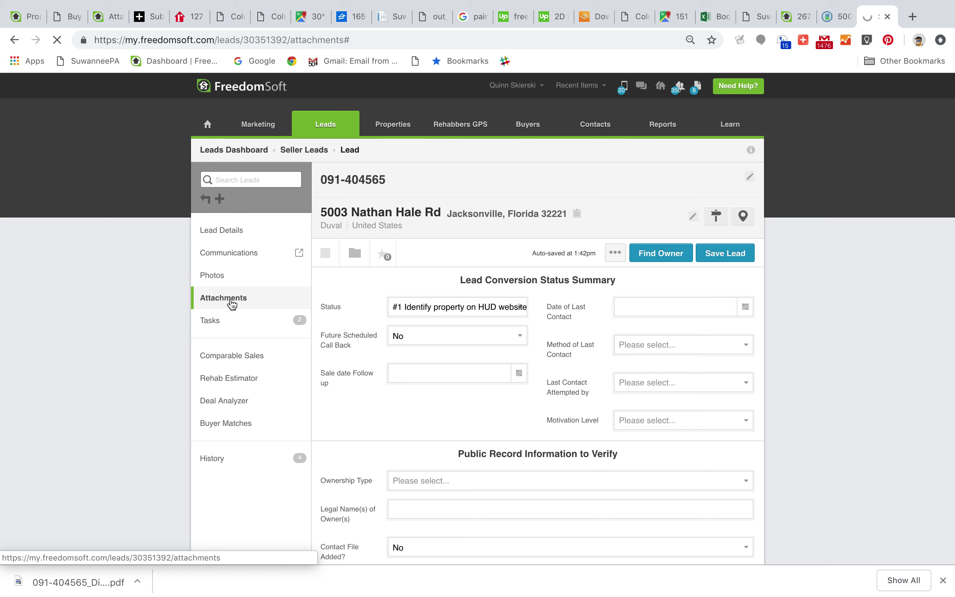
{"action": "left_click", "coordinate": [222, 299]}
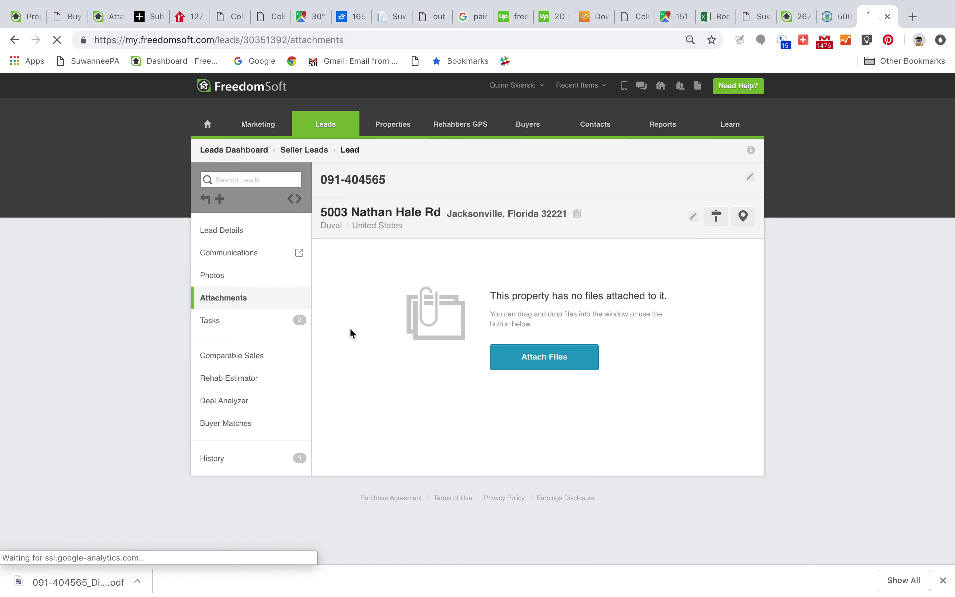
{"action": "left_click", "coordinate": [549, 360]}
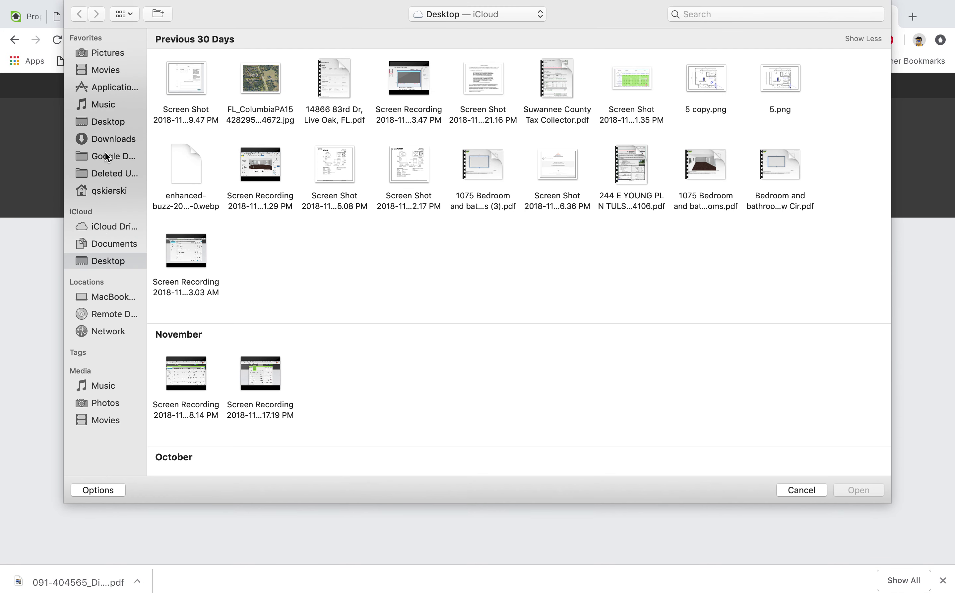
{"action": "left_click", "coordinate": [102, 140]}
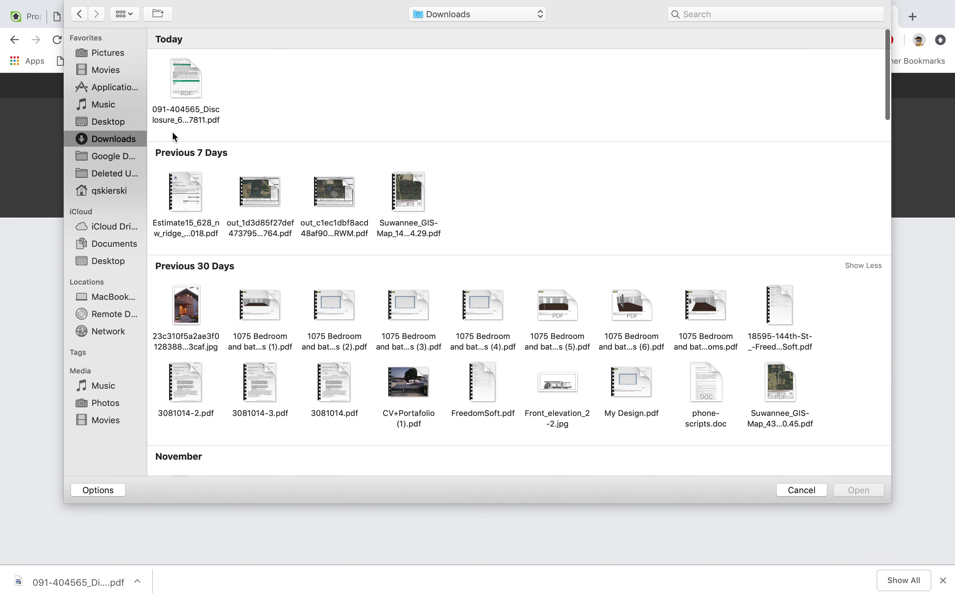
{"action": "double_click", "coordinate": [190, 81]}
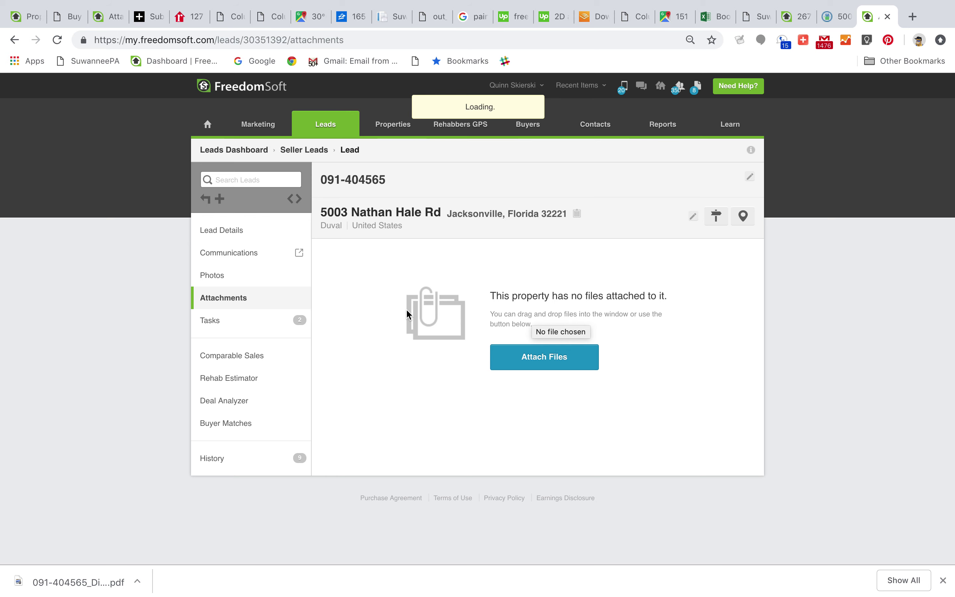
Step: Return to the HUD Homestore listing and download the PCR document from its addendums
{"action": "left_click", "coordinate": [836, 18]}
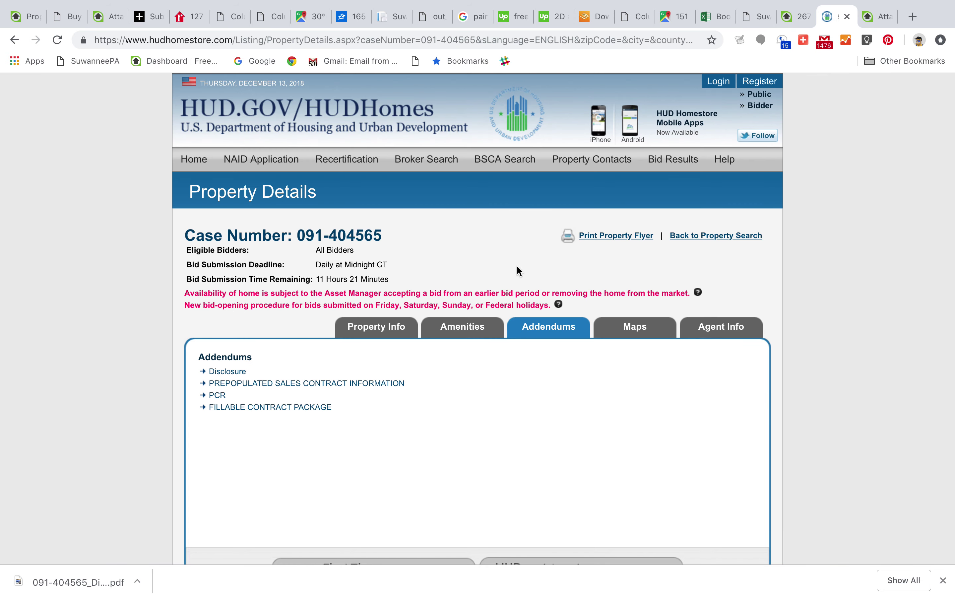
{"action": "left_click", "coordinate": [215, 396]}
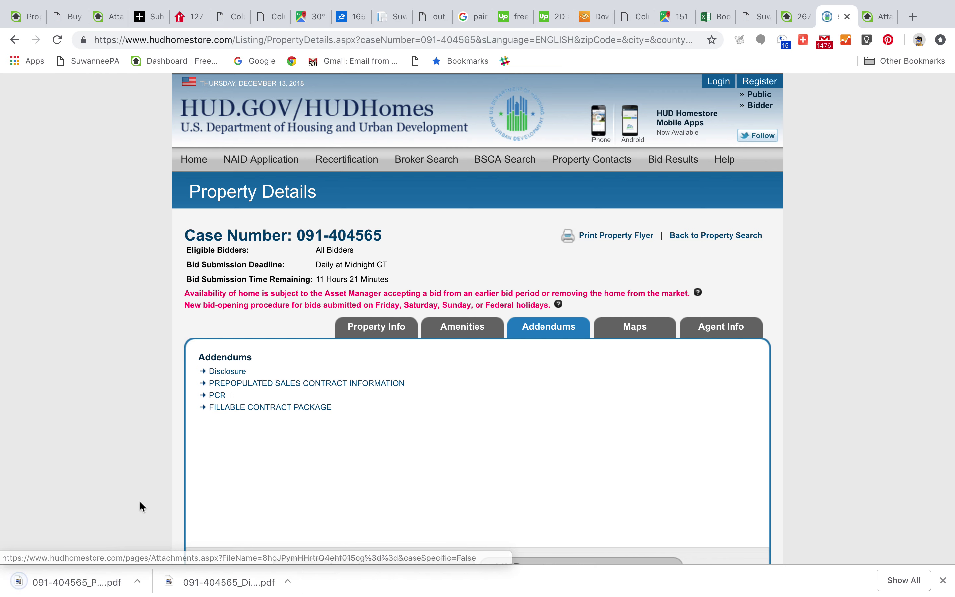
{"action": "left_click", "coordinate": [139, 582]}
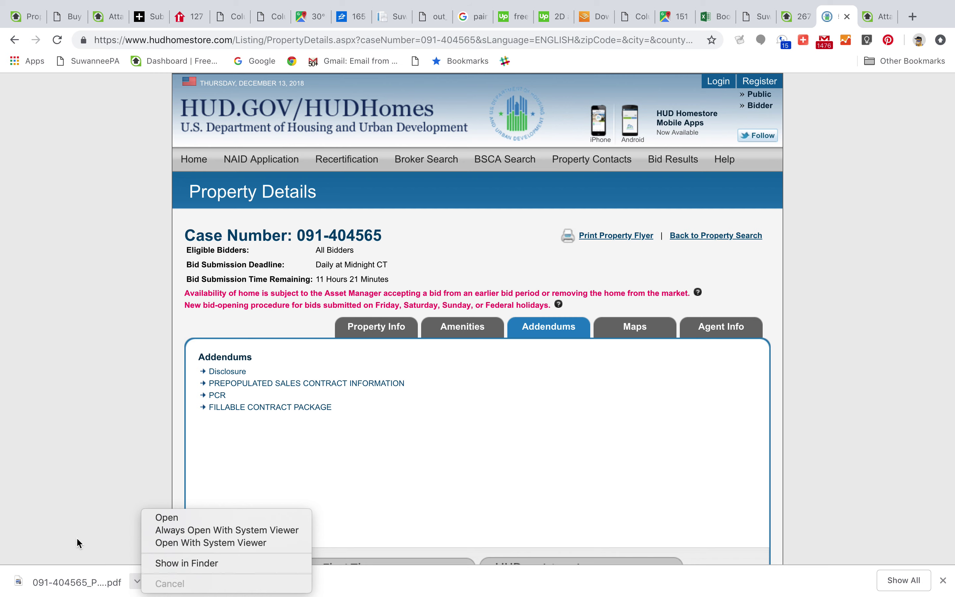
{"action": "left_click", "coordinate": [81, 528]}
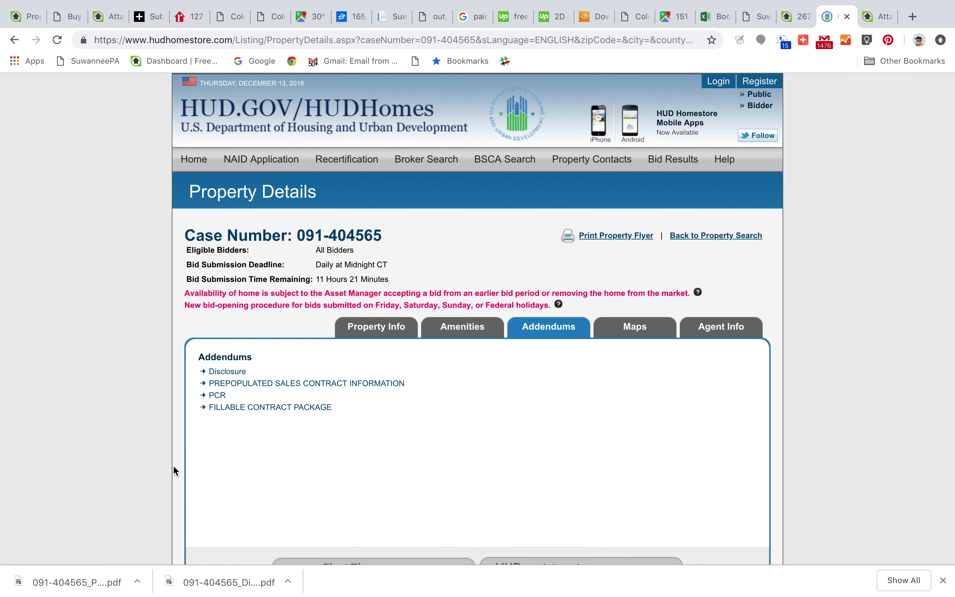
Step: Attach the PCR PDF from the Downloads folder to the FreedomSoft lead and return to the lead details
{"action": "left_click", "coordinate": [876, 16]}
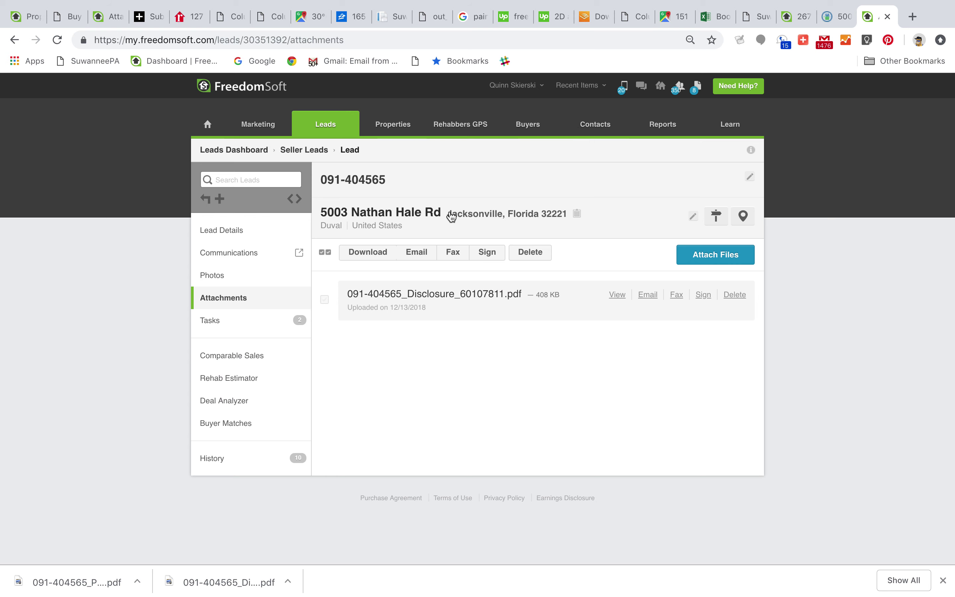
{"action": "left_click", "coordinate": [704, 255]}
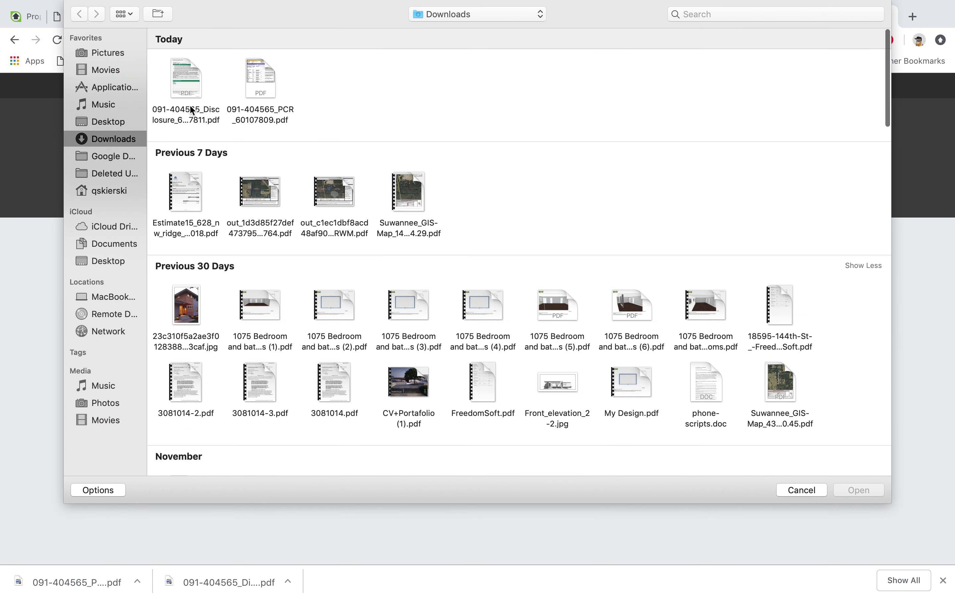
{"action": "left_click", "coordinate": [266, 85]}
{"action": "left_click", "coordinate": [872, 489]}
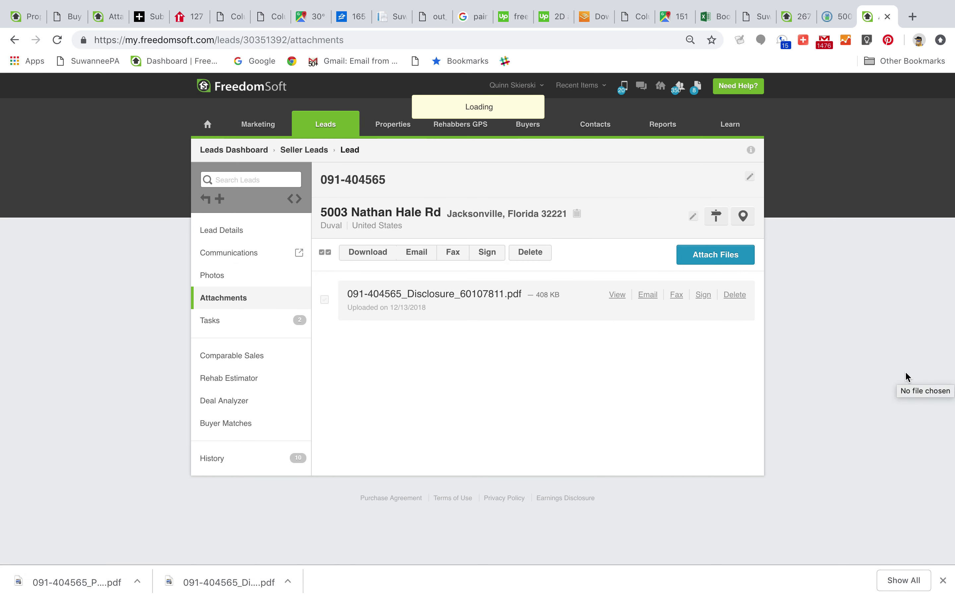
{"action": "left_click", "coordinate": [224, 231]}
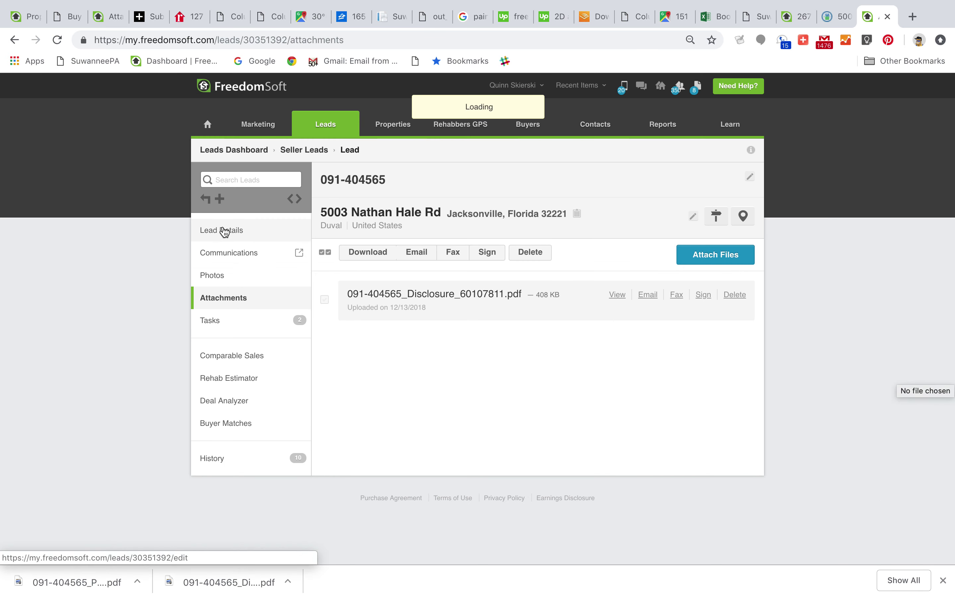
Step: Review the amenities and property information in the HUD Homestore listing for details missing from the lead
{"action": "left_click", "coordinate": [834, 17]}
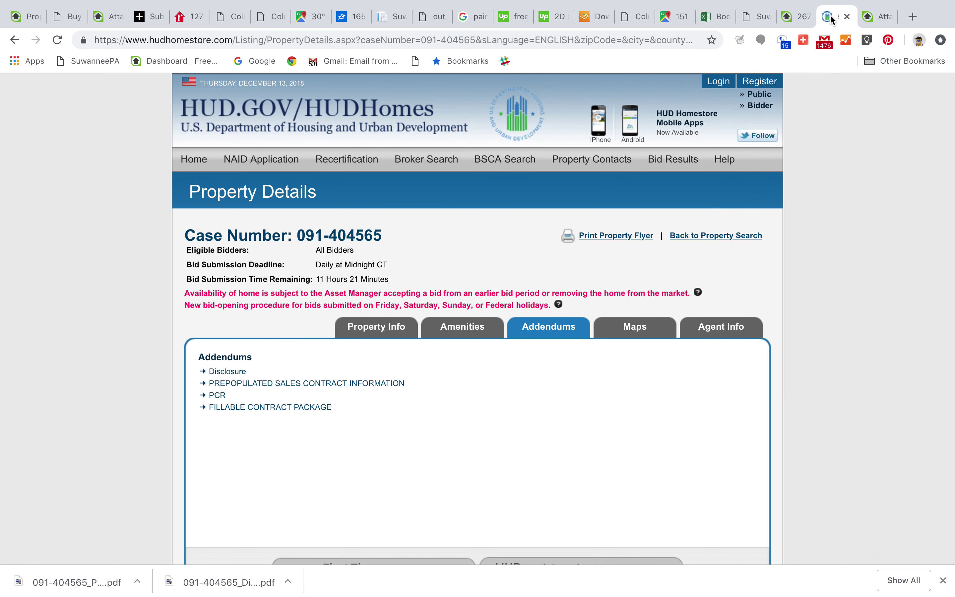
{"action": "left_click", "coordinate": [464, 337]}
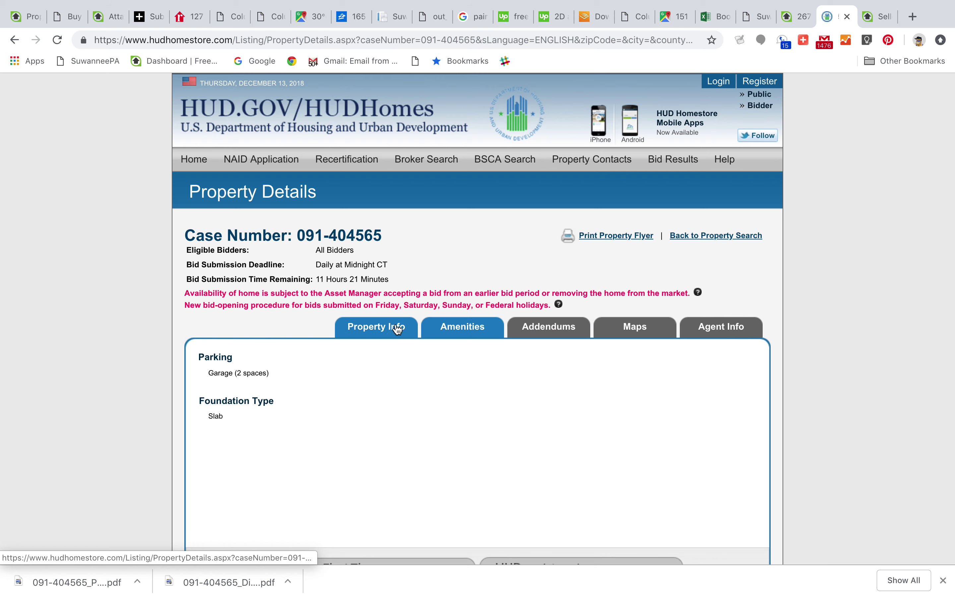
{"action": "left_click", "coordinate": [380, 329]}
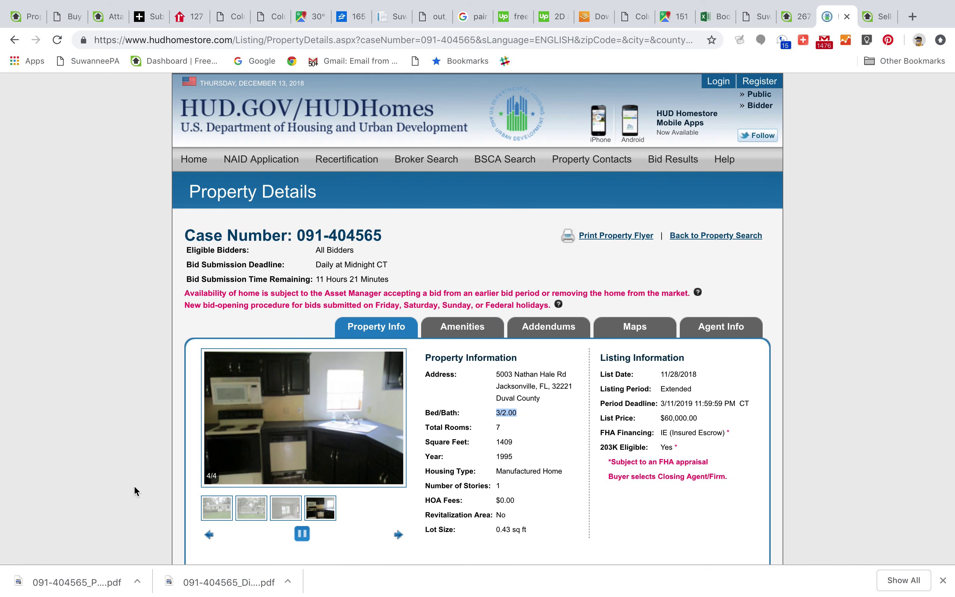
{"action": "scroll", "coordinate": [134, 490], "scroll_direction": "down", "scroll_amount": 3}
{"action": "scroll", "coordinate": [134, 489], "scroll_direction": "down", "scroll_amount": 2}
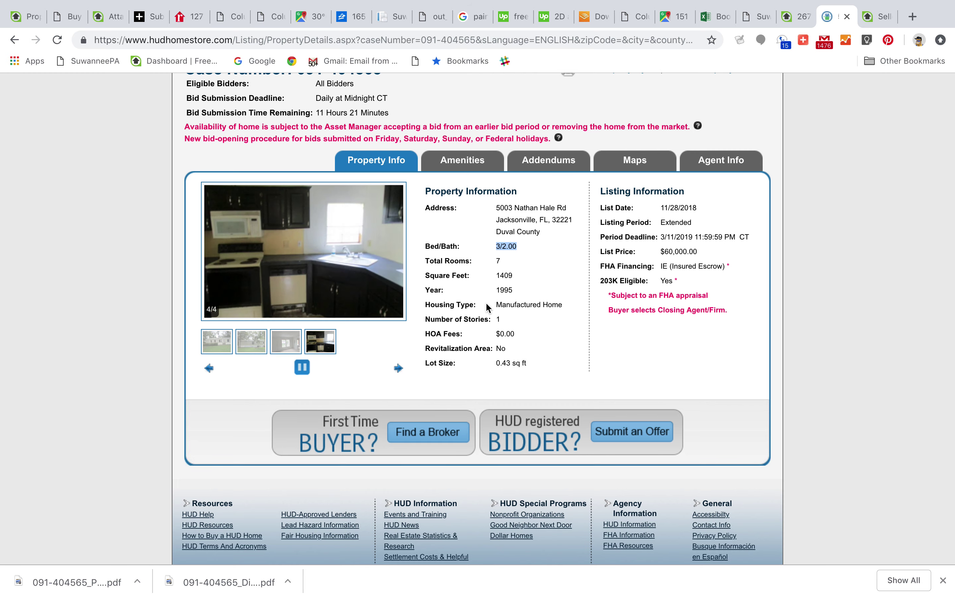
{"action": "scroll", "coordinate": [787, 439], "scroll_direction": "down", "scroll_amount": 5}
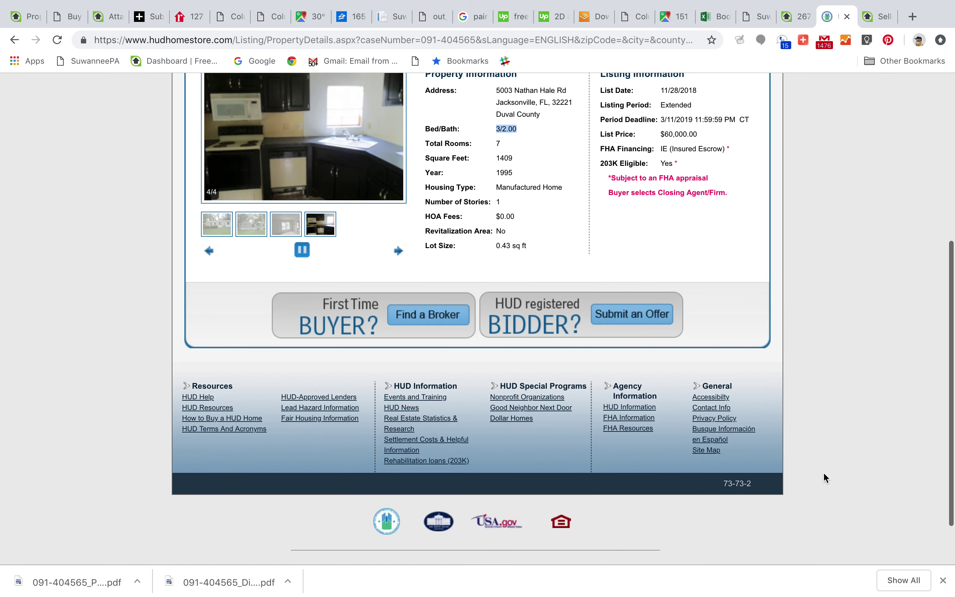
{"action": "scroll", "coordinate": [828, 488], "scroll_direction": "up", "scroll_amount": 10}
{"action": "scroll", "coordinate": [826, 480], "scroll_direction": "up", "scroll_amount": 2}
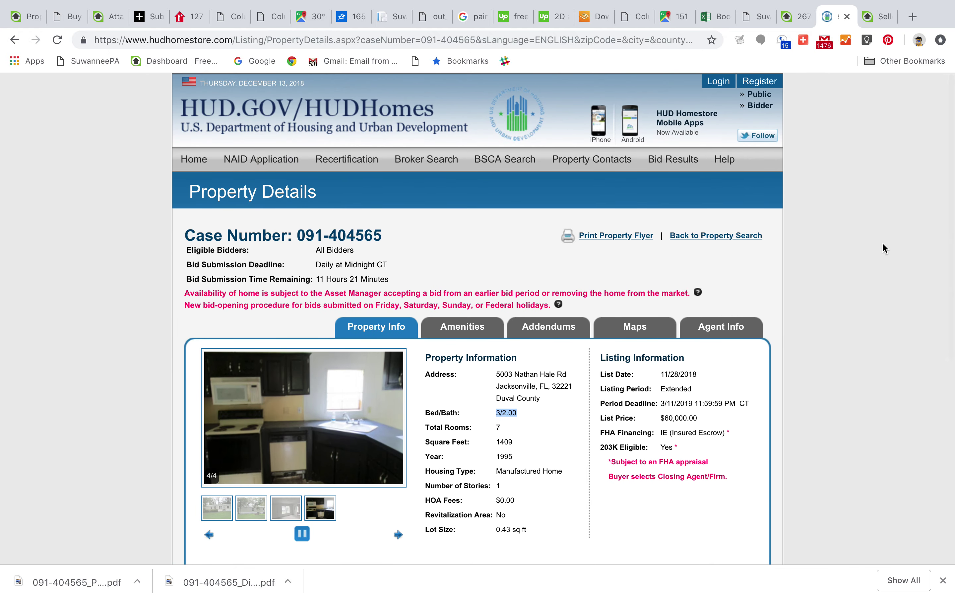
Step: Switch to the FreedomSoft lead and look over its offer, financial and public record fields
{"action": "left_click", "coordinate": [880, 17]}
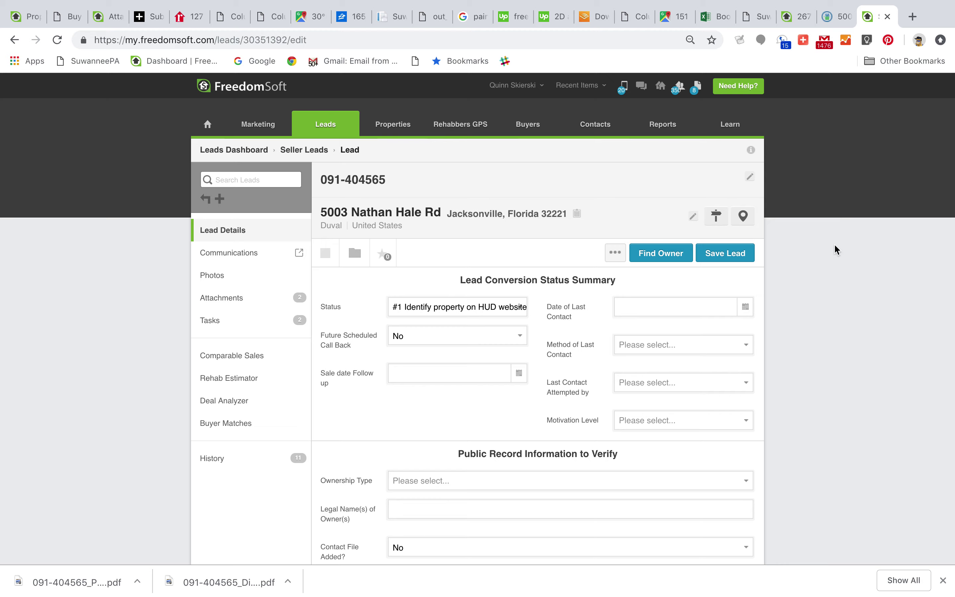
{"action": "scroll", "coordinate": [811, 381], "scroll_direction": "down", "scroll_amount": 15}
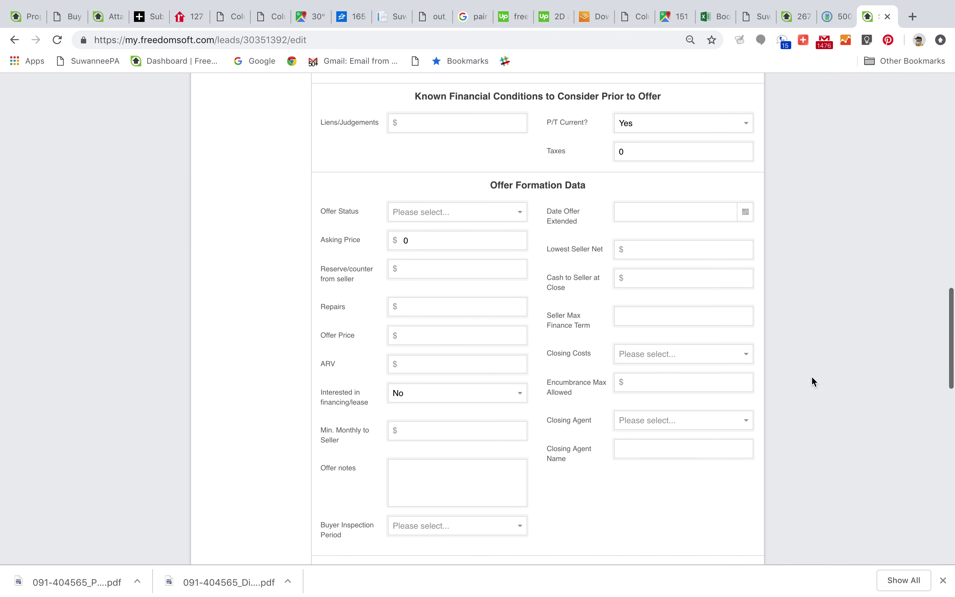
{"action": "scroll", "coordinate": [811, 378], "scroll_direction": "up", "scroll_amount": 10}
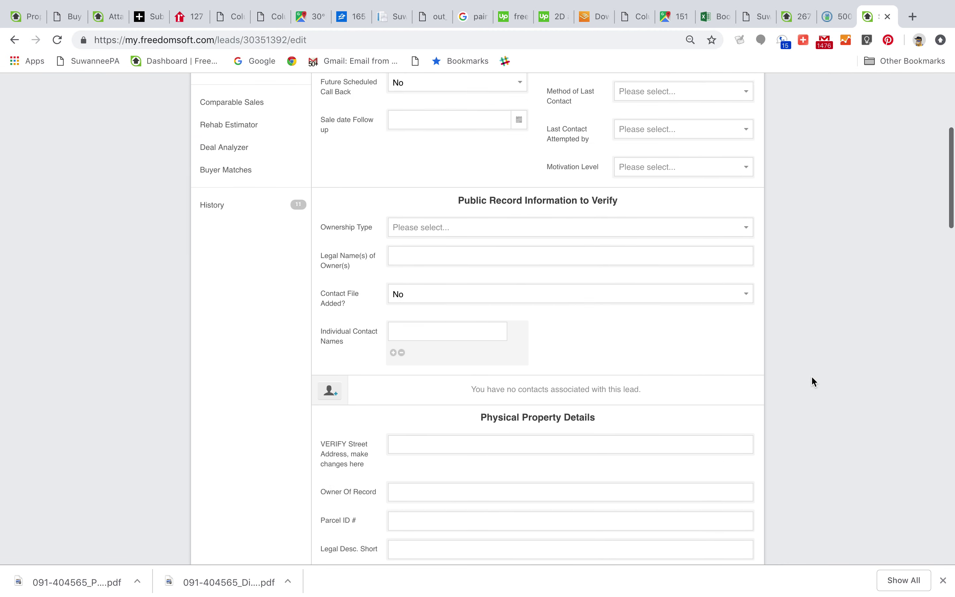
{"action": "scroll", "coordinate": [811, 378], "scroll_direction": "up", "scroll_amount": 6}
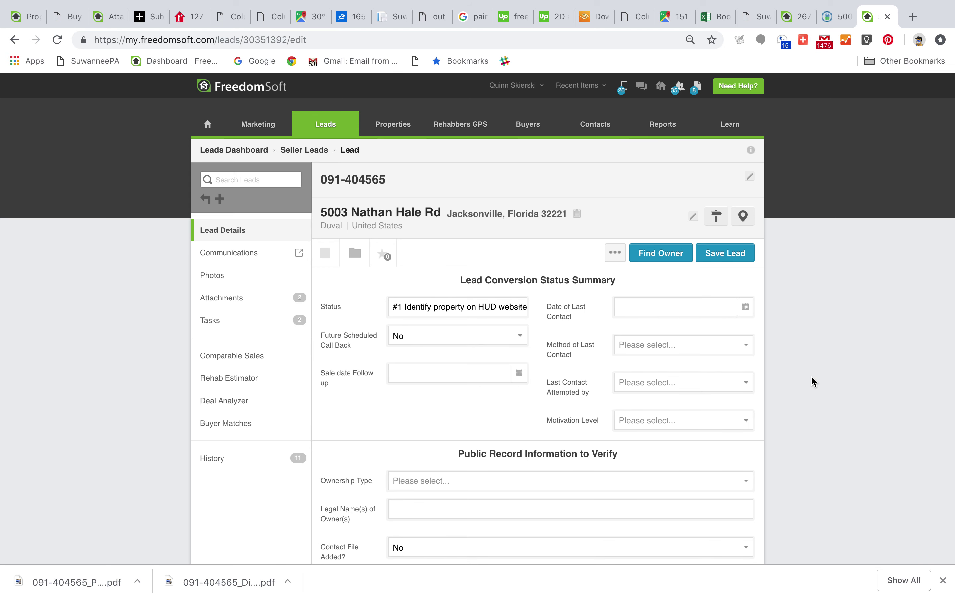
Step: Review the lead's conversion status, sale date follow-up, public record and physical property fields for missing information
{"action": "scroll", "coordinate": [812, 378], "scroll_direction": "down", "scroll_amount": 3}
{"action": "scroll", "coordinate": [812, 377], "scroll_direction": "down", "scroll_amount": 3}
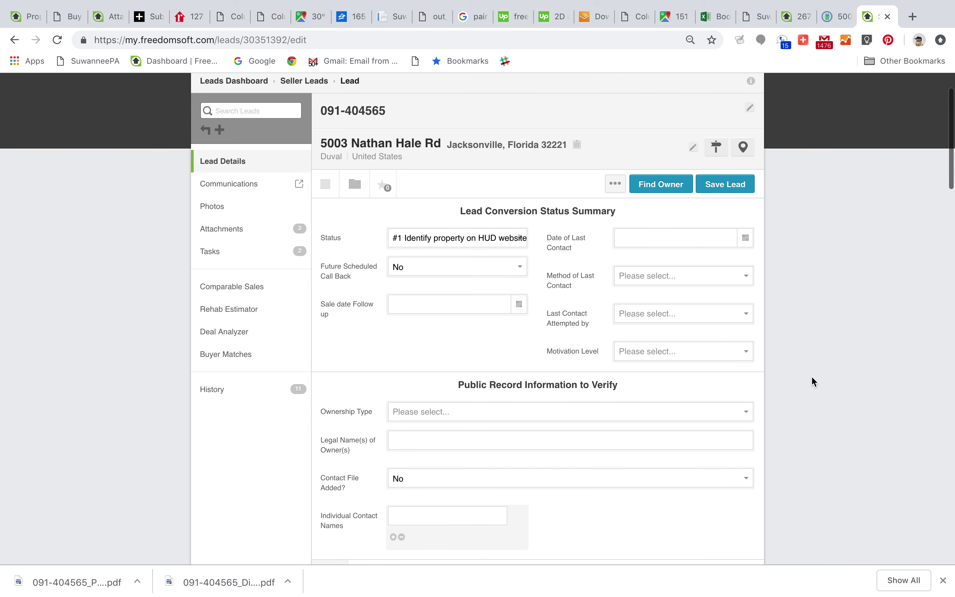
{"action": "scroll", "coordinate": [812, 376], "scroll_direction": "down", "scroll_amount": 2}
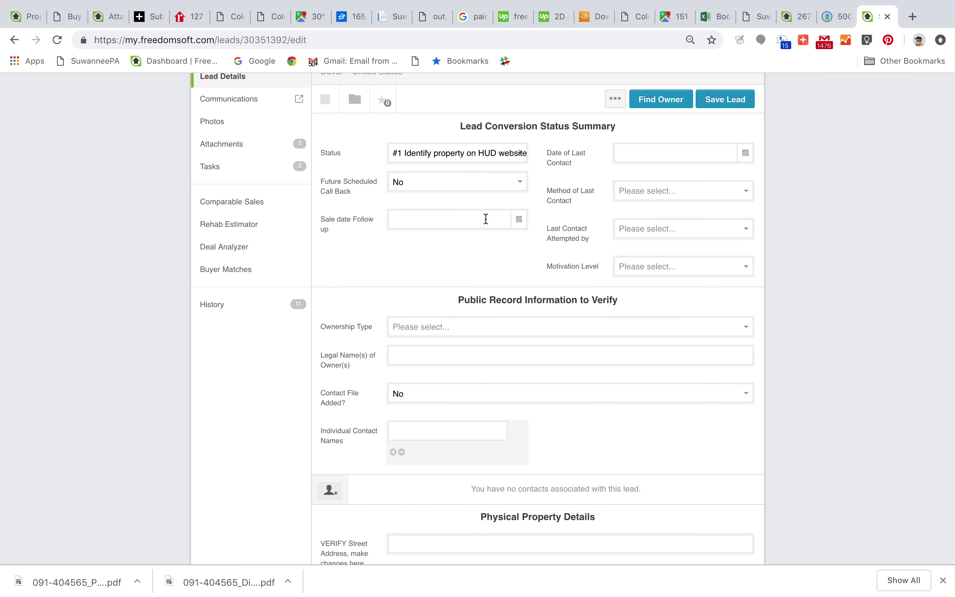
{"action": "left_click", "coordinate": [519, 220]}
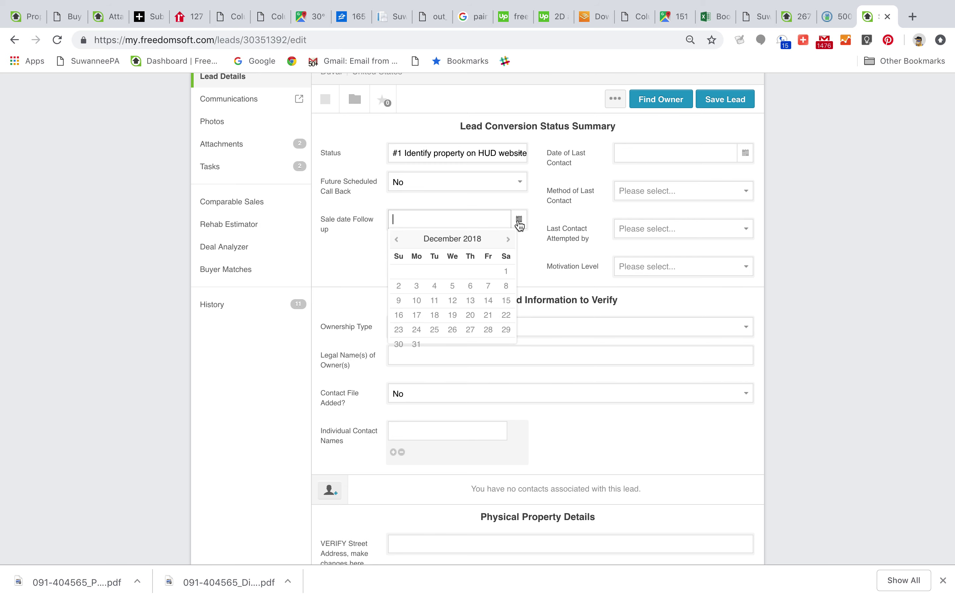
{"action": "left_click", "coordinate": [848, 241]}
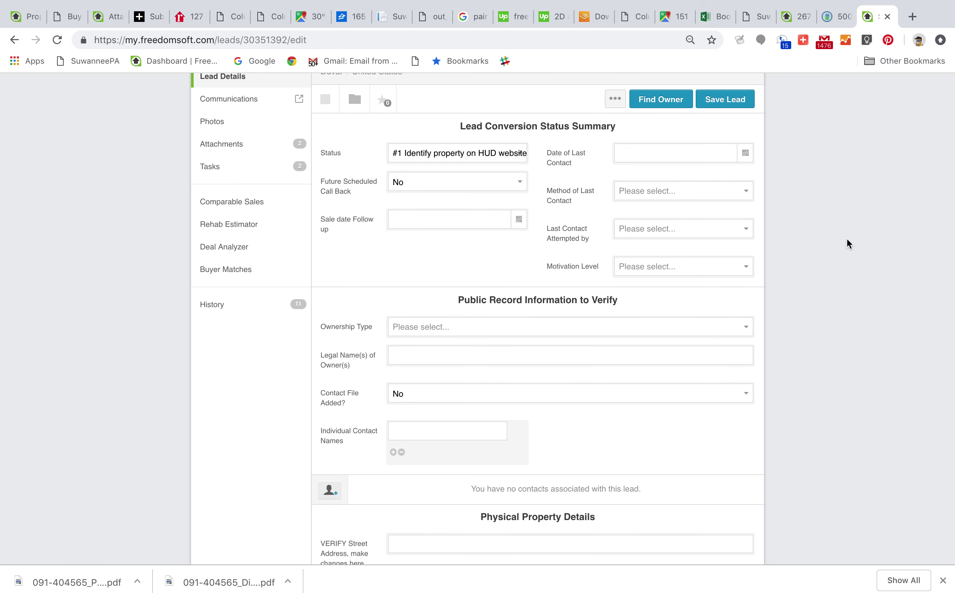
{"action": "scroll", "coordinate": [847, 240], "scroll_direction": "up", "scroll_amount": 5}
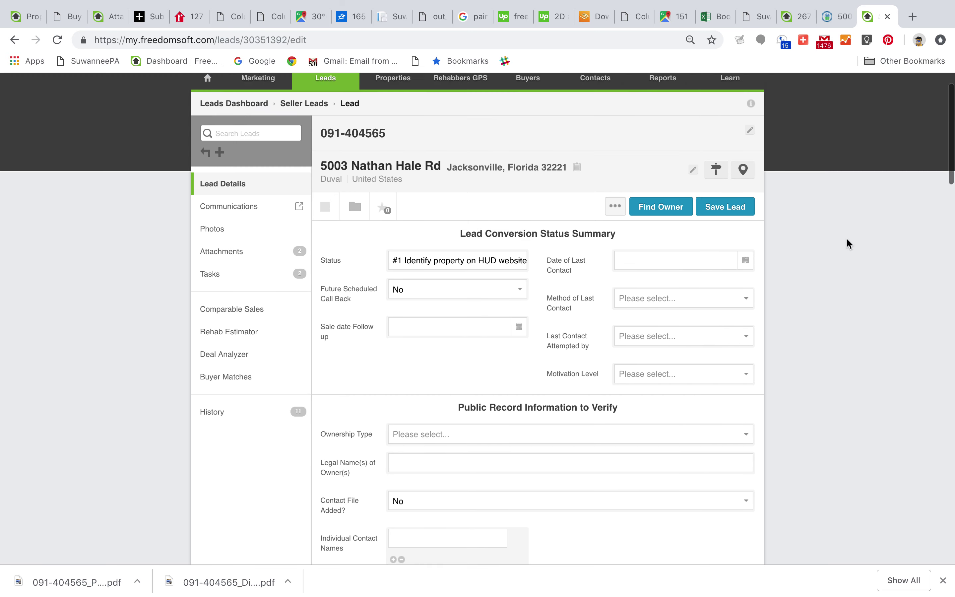
{"action": "scroll", "coordinate": [840, 413], "scroll_direction": "down", "scroll_amount": 10}
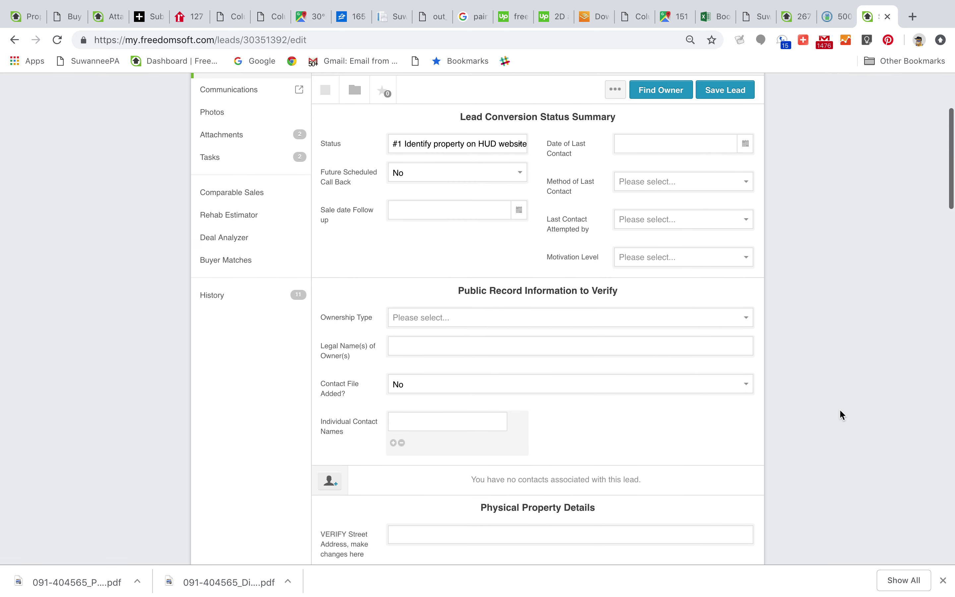
{"action": "scroll", "coordinate": [840, 410], "scroll_direction": "down", "scroll_amount": 3}
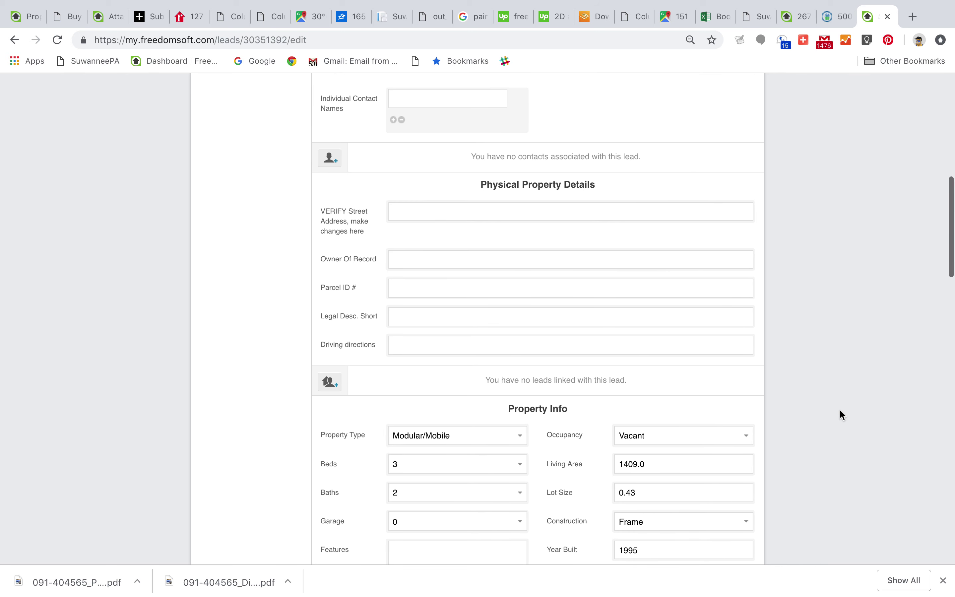
{"action": "scroll", "coordinate": [840, 409], "scroll_direction": "up", "scroll_amount": 4}
{"action": "scroll", "coordinate": [839, 415], "scroll_direction": "up", "scroll_amount": 1}
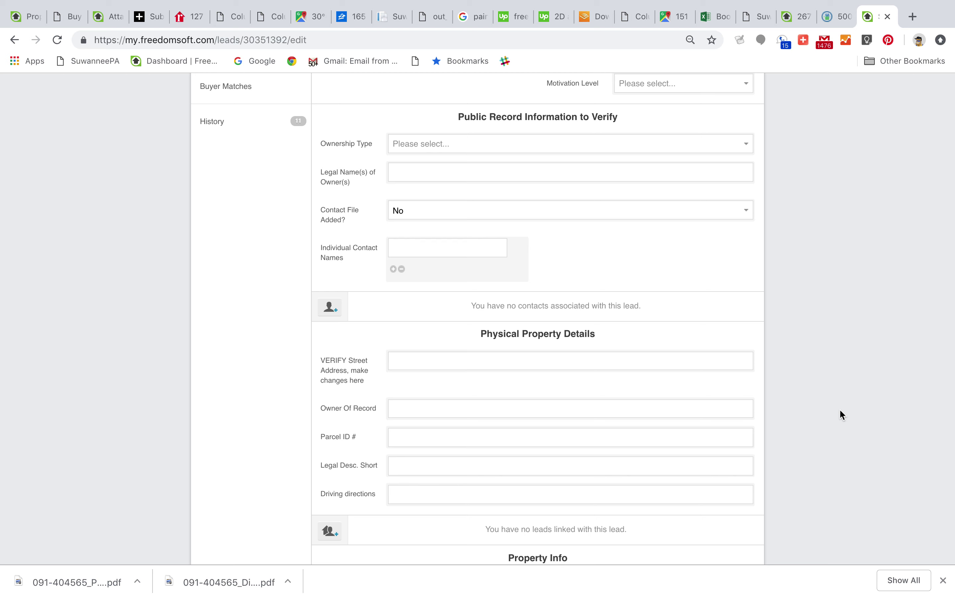
{"action": "scroll", "coordinate": [840, 415], "scroll_direction": "down", "scroll_amount": 1}
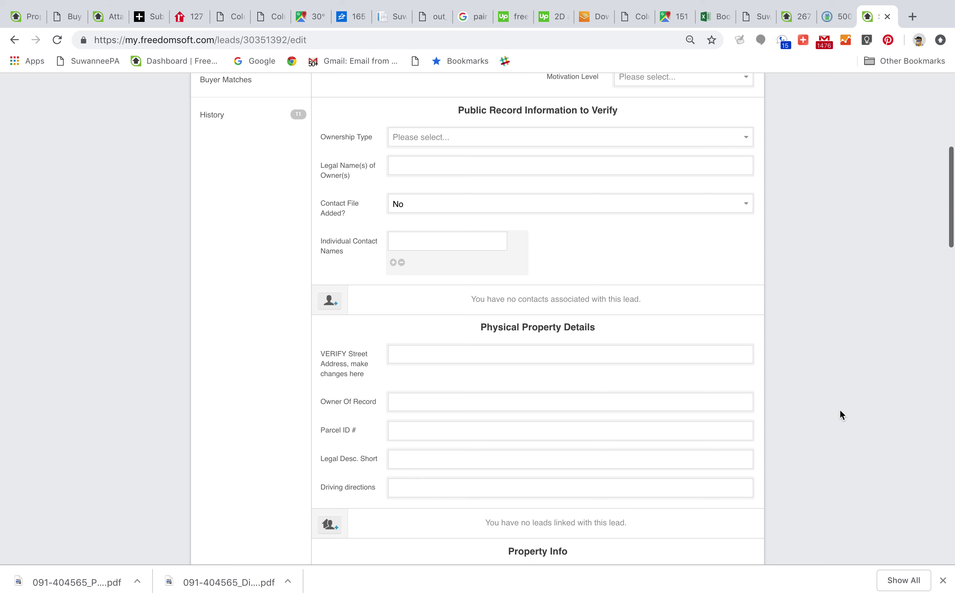
{"action": "scroll", "coordinate": [840, 411], "scroll_direction": "down", "scroll_amount": 3}
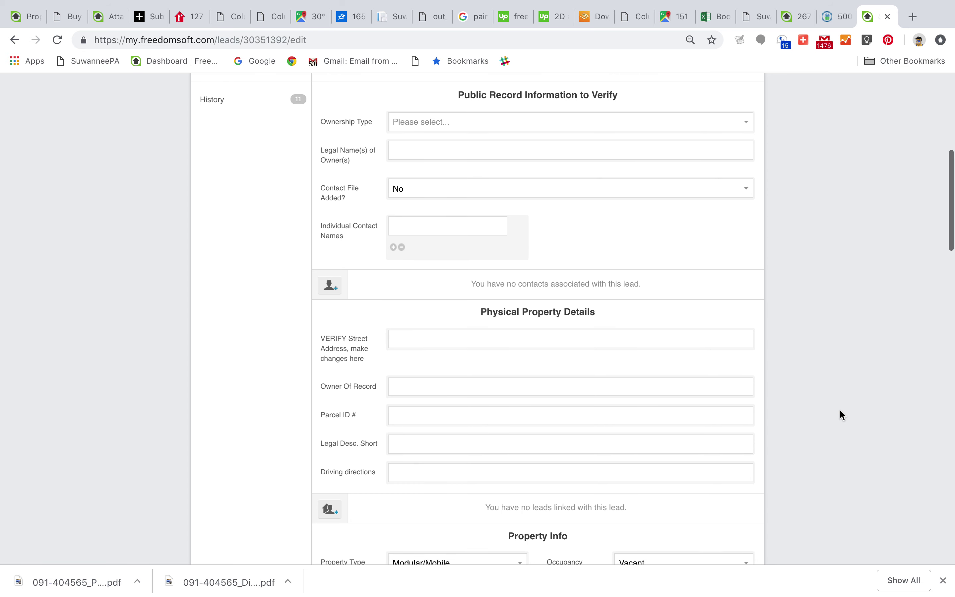
{"action": "scroll", "coordinate": [840, 410], "scroll_direction": "down", "scroll_amount": 2}
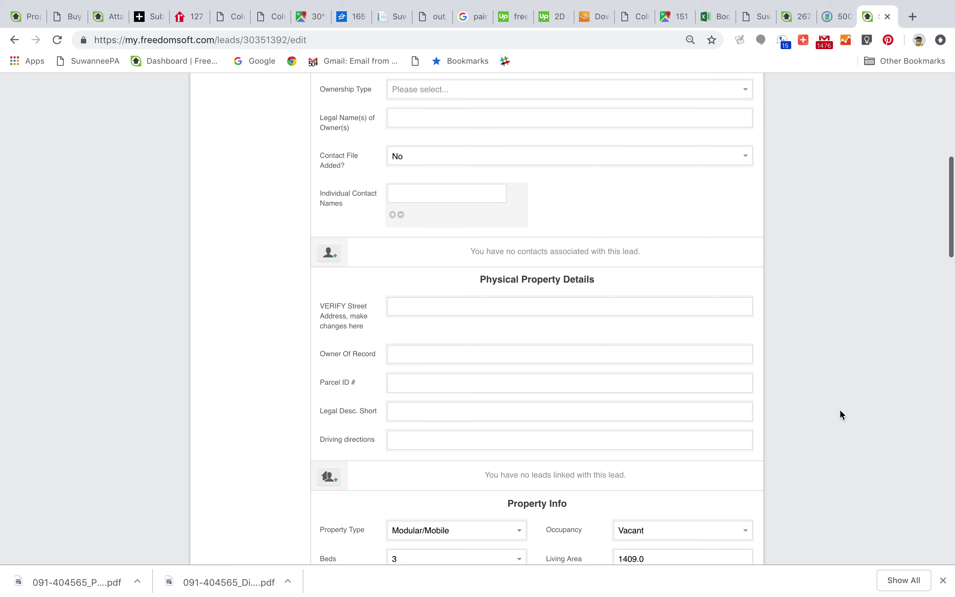
{"action": "scroll", "coordinate": [841, 411], "scroll_direction": "down", "scroll_amount": 1}
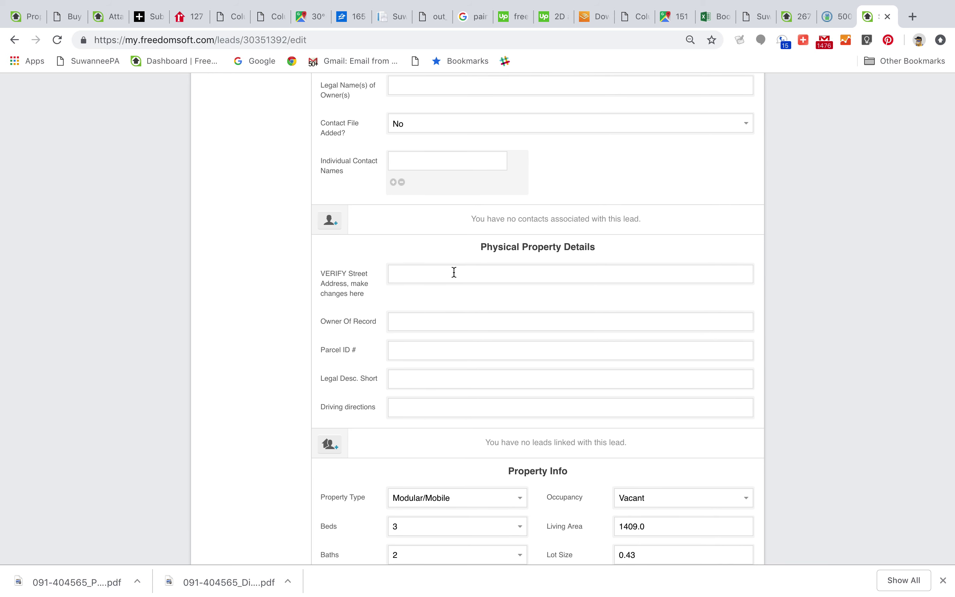
Step: Copy the full property address with county from the HUD Homestore listing into the FreedomSoft lead's VERIFY Street Address field
{"action": "left_click", "coordinate": [836, 18]}
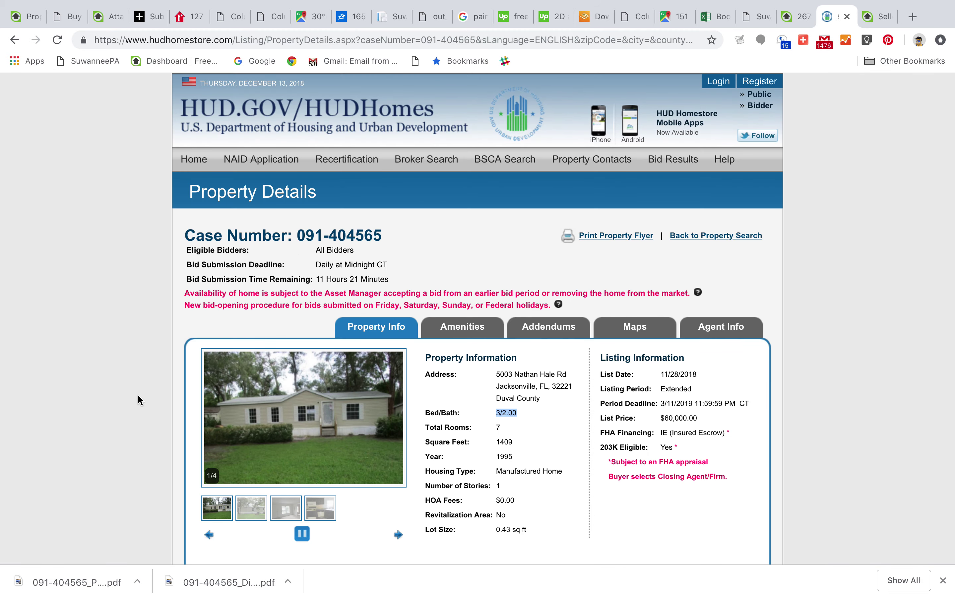
{"action": "scroll", "coordinate": [138, 411], "scroll_direction": "down", "scroll_amount": 5}
{"action": "scroll", "coordinate": [139, 419], "scroll_direction": "down", "scroll_amount": 1}
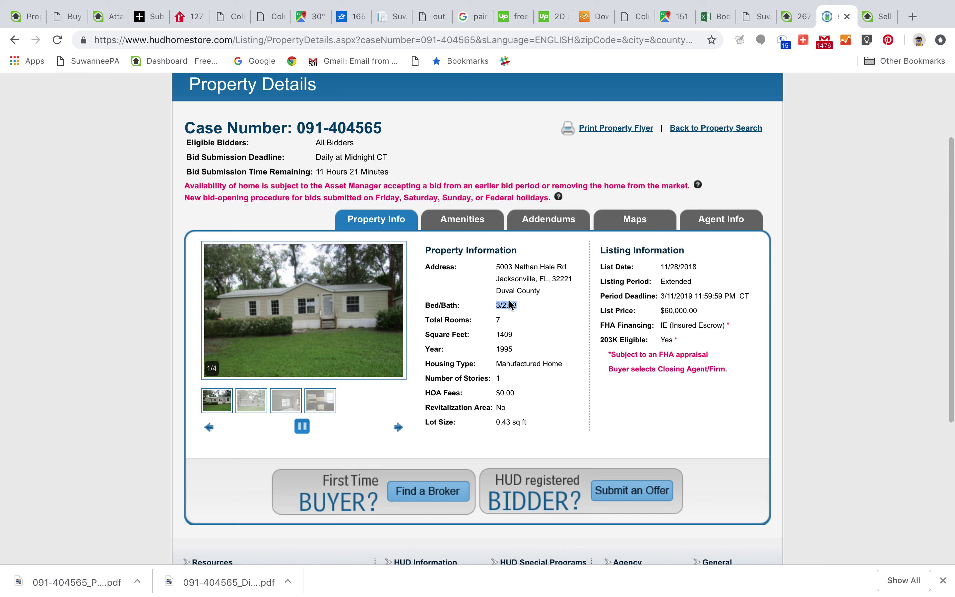
{"action": "left_click_drag", "start_coordinate": [496, 268], "coordinate": [575, 290]}
{"action": "key", "text": "ctrl+c"}
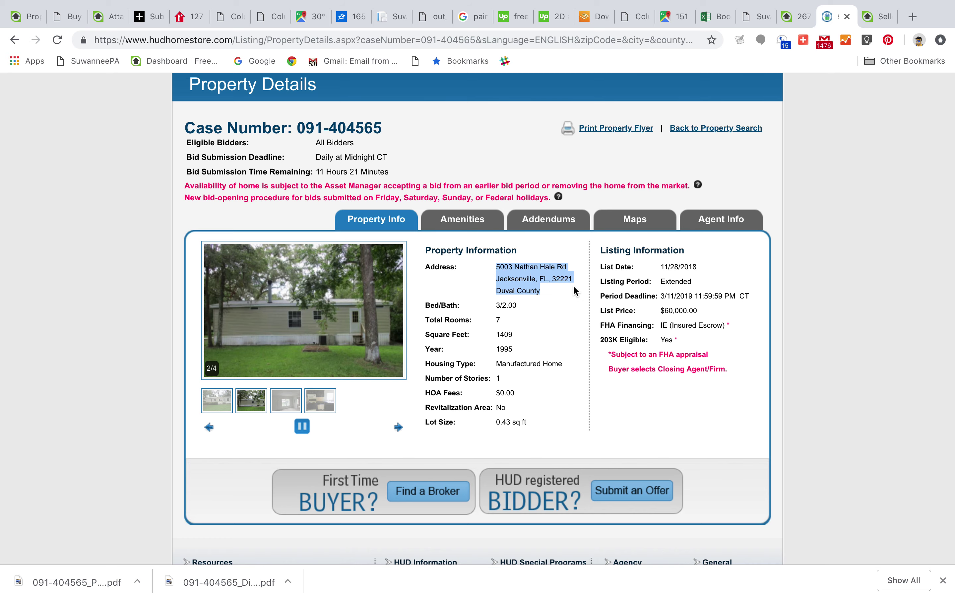
{"action": "left_click", "coordinate": [876, 17]}
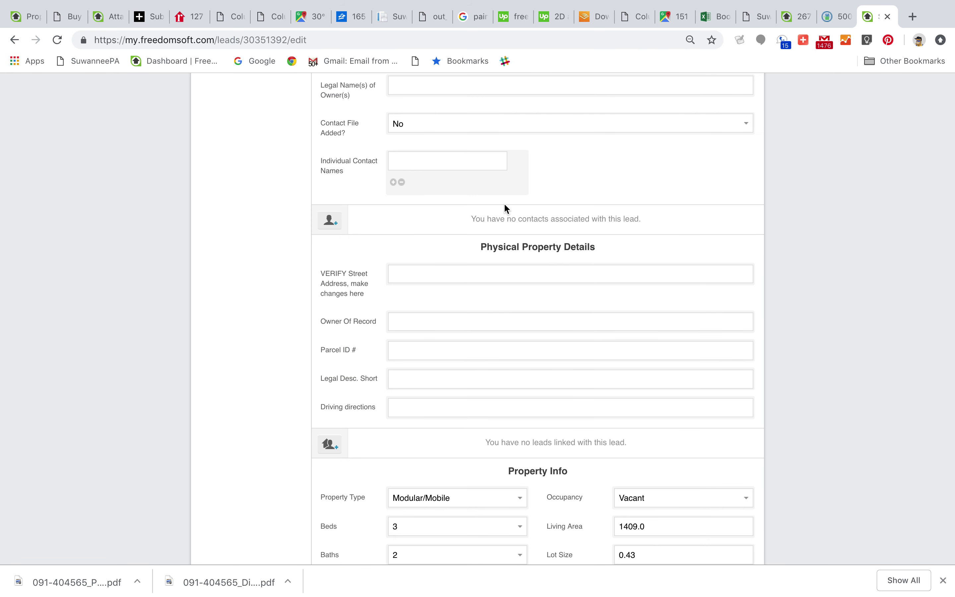
{"action": "left_click", "coordinate": [420, 273]}
{"action": "key", "text": "ctrl+v"}
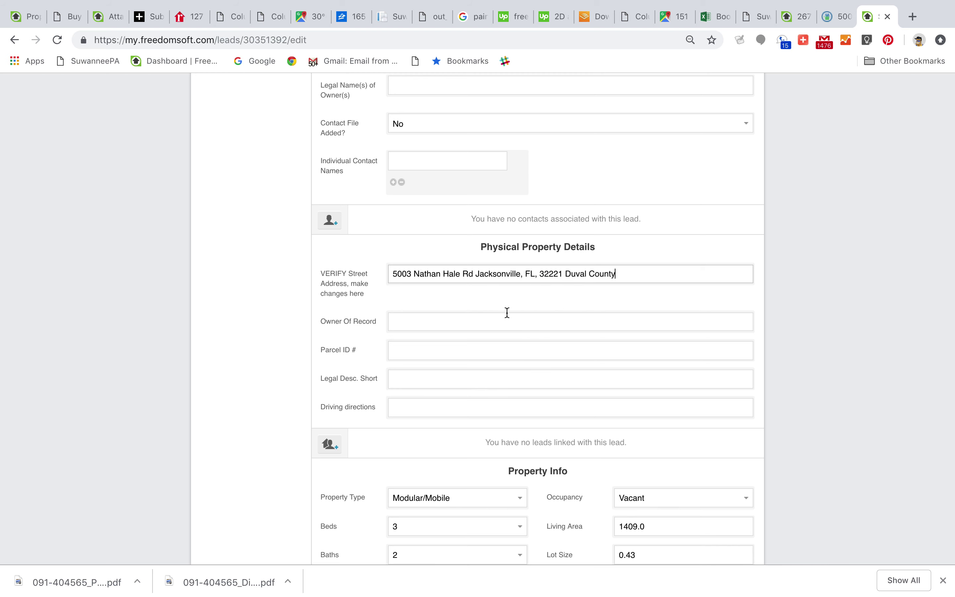
Step: Examine the Parcel ID, property info, known financial conditions and offer formation fields for details still to fill in
{"action": "left_click", "coordinate": [413, 352]}
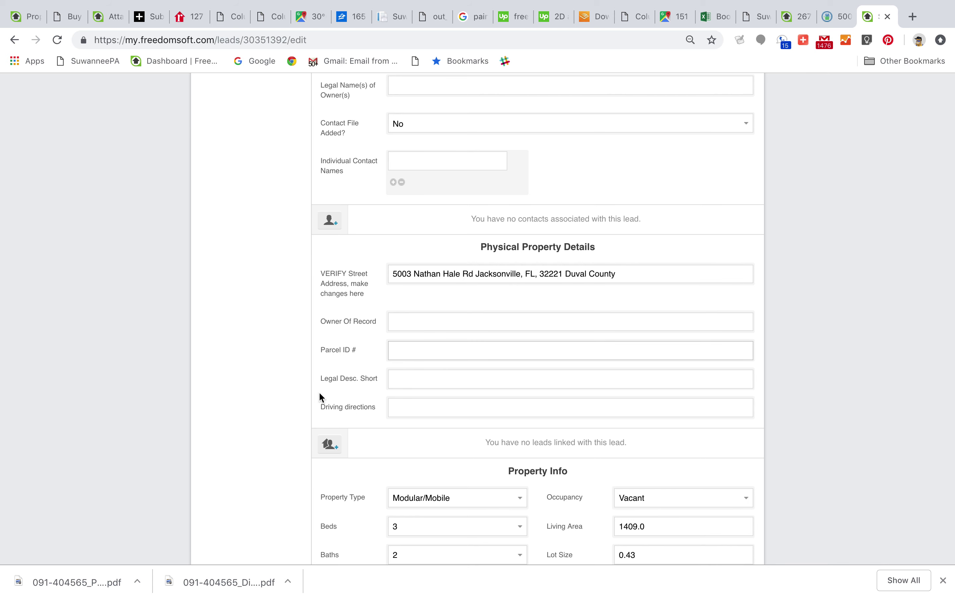
{"action": "scroll", "coordinate": [276, 403], "scroll_direction": "down", "scroll_amount": 1}
{"action": "scroll", "coordinate": [276, 403], "scroll_direction": "up", "scroll_amount": 6}
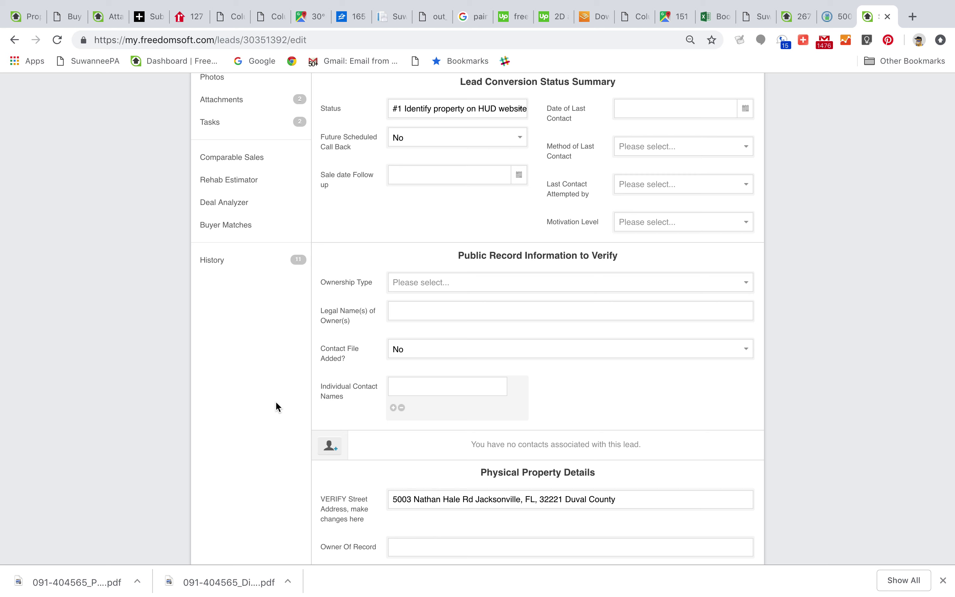
{"action": "scroll", "coordinate": [275, 401], "scroll_direction": "down", "scroll_amount": 9}
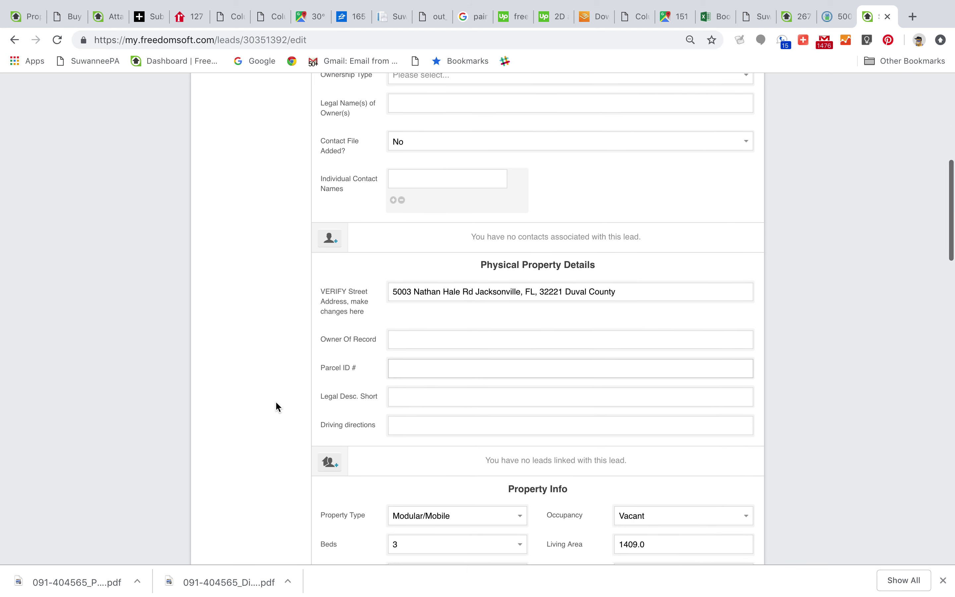
{"action": "scroll", "coordinate": [275, 400], "scroll_direction": "down", "scroll_amount": 6}
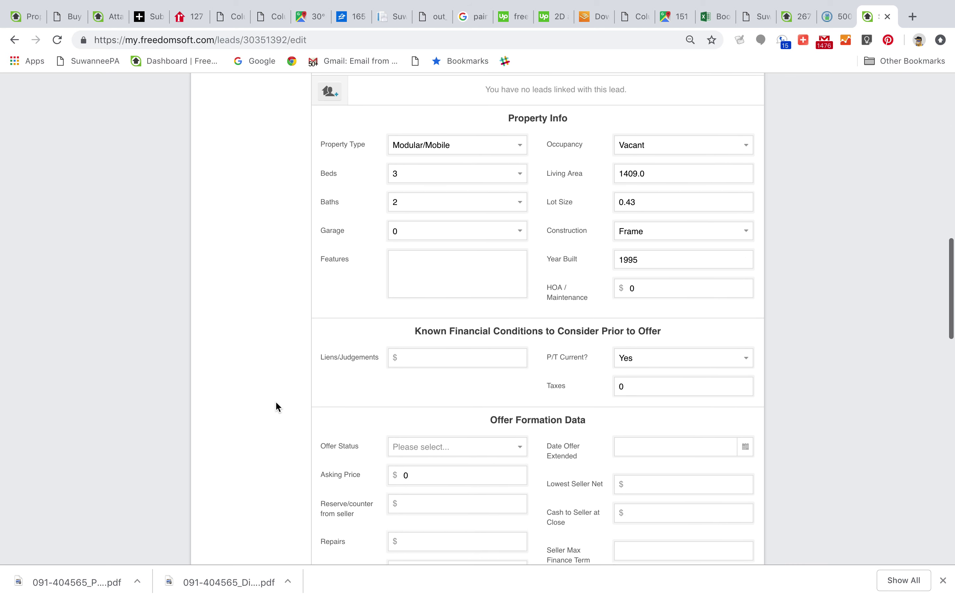
{"action": "scroll", "coordinate": [276, 400], "scroll_direction": "down", "scroll_amount": 2}
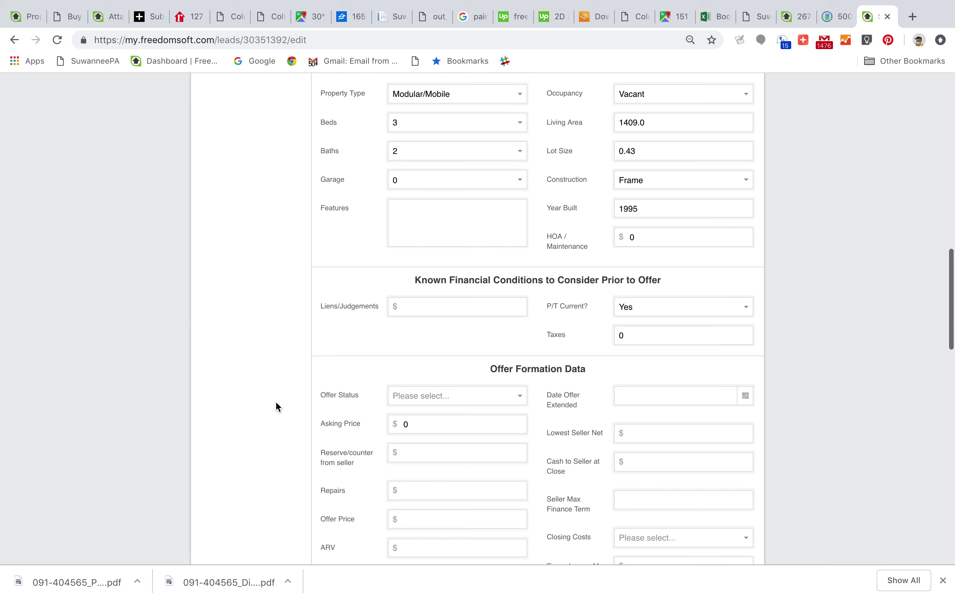
{"action": "scroll", "coordinate": [275, 403], "scroll_direction": "down", "scroll_amount": 2}
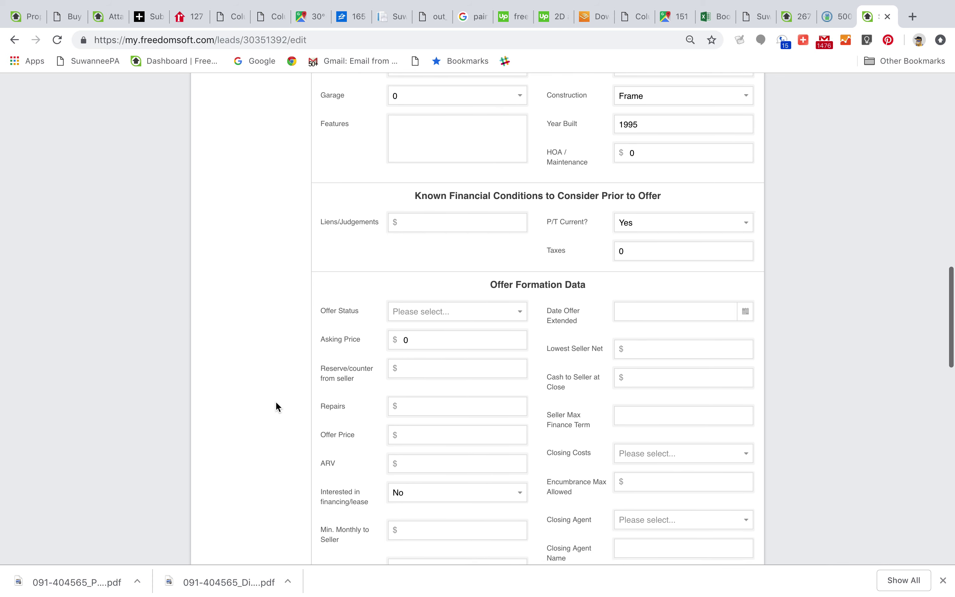
{"action": "scroll", "coordinate": [276, 403], "scroll_direction": "down", "scroll_amount": 2}
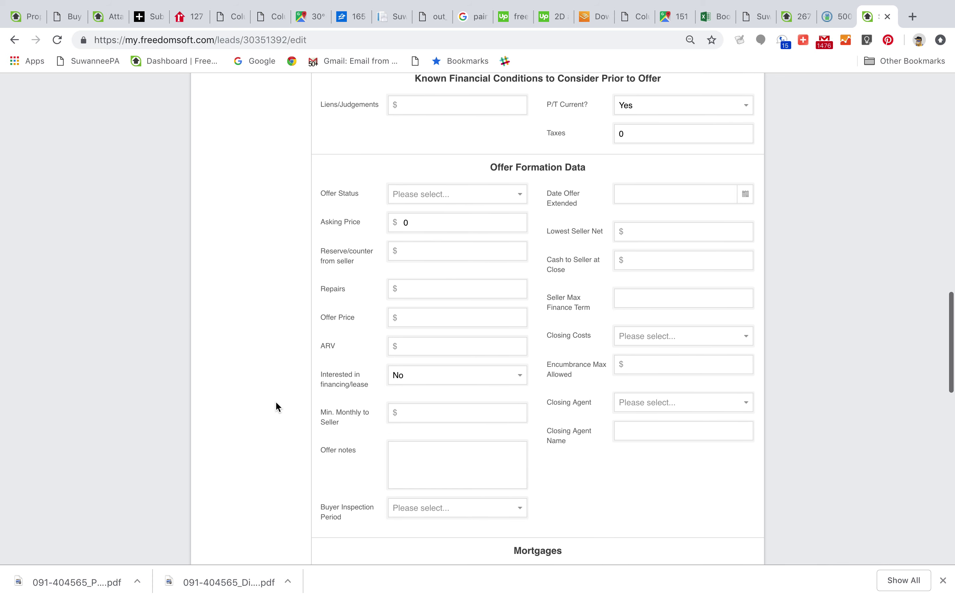
{"action": "scroll", "coordinate": [275, 400], "scroll_direction": "up", "scroll_amount": 1}
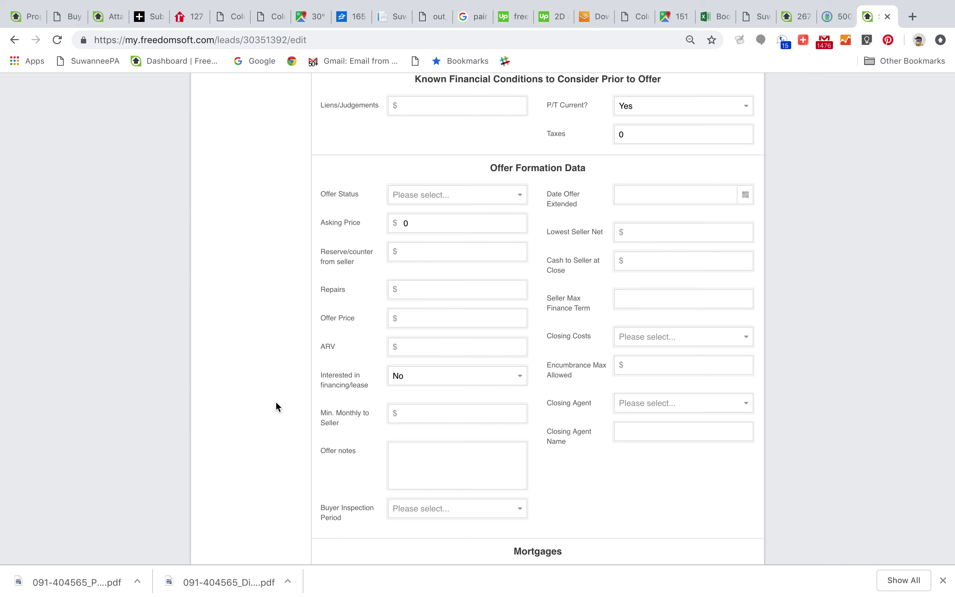
Step: Check the list price in the HUD Homestore listing and set the FreedomSoft lead's Asking Price to 60000
{"action": "left_click", "coordinate": [423, 220]}
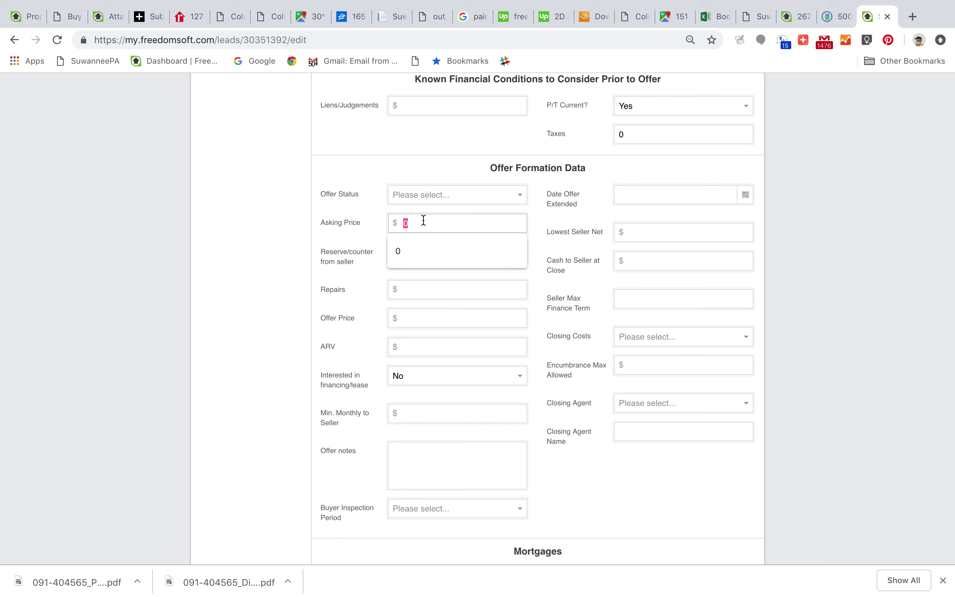
{"action": "left_click", "coordinate": [831, 16]}
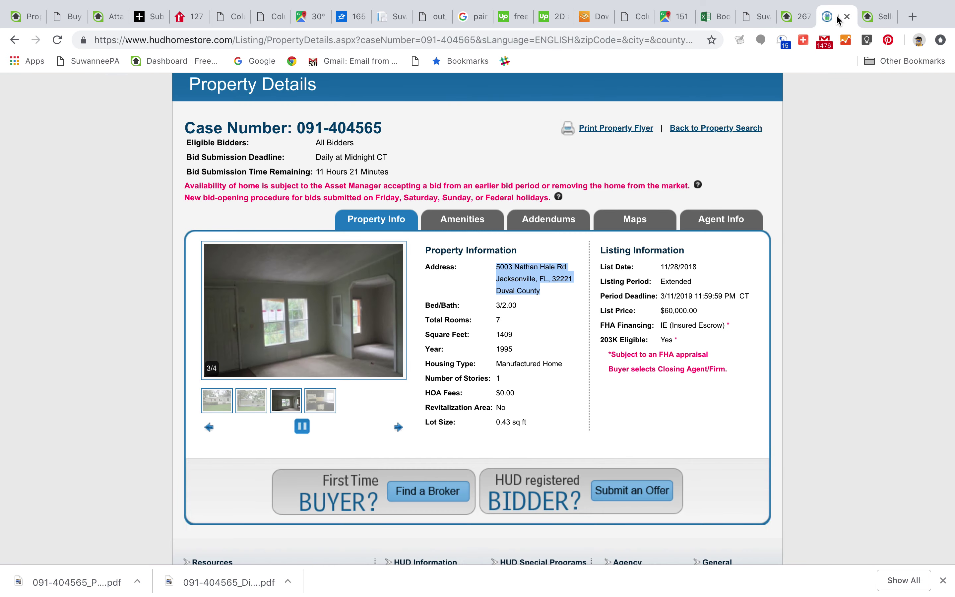
{"action": "left_click", "coordinate": [884, 18]}
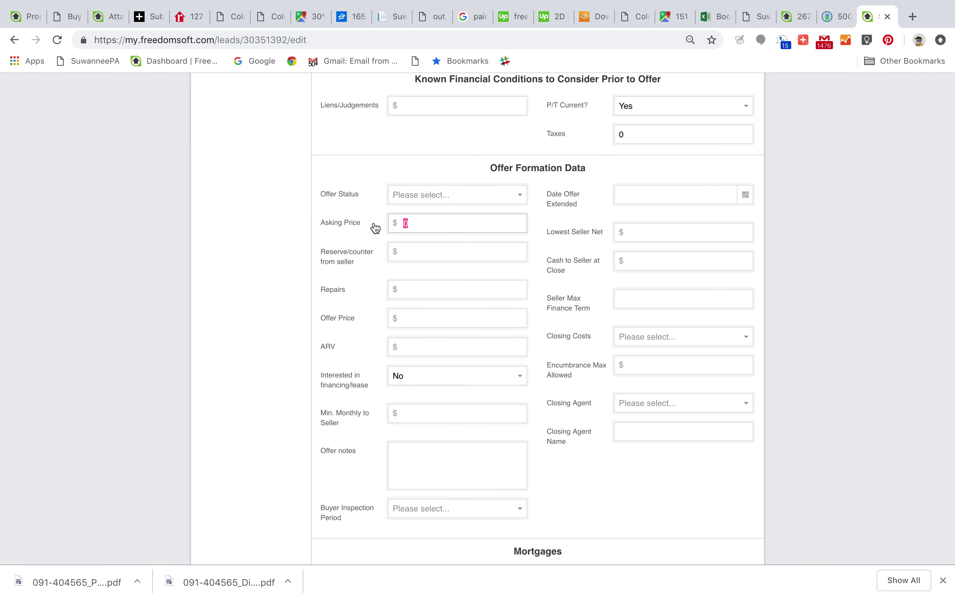
{"action": "type", "text": "60000"}
{"action": "left_click", "coordinate": [416, 253]}
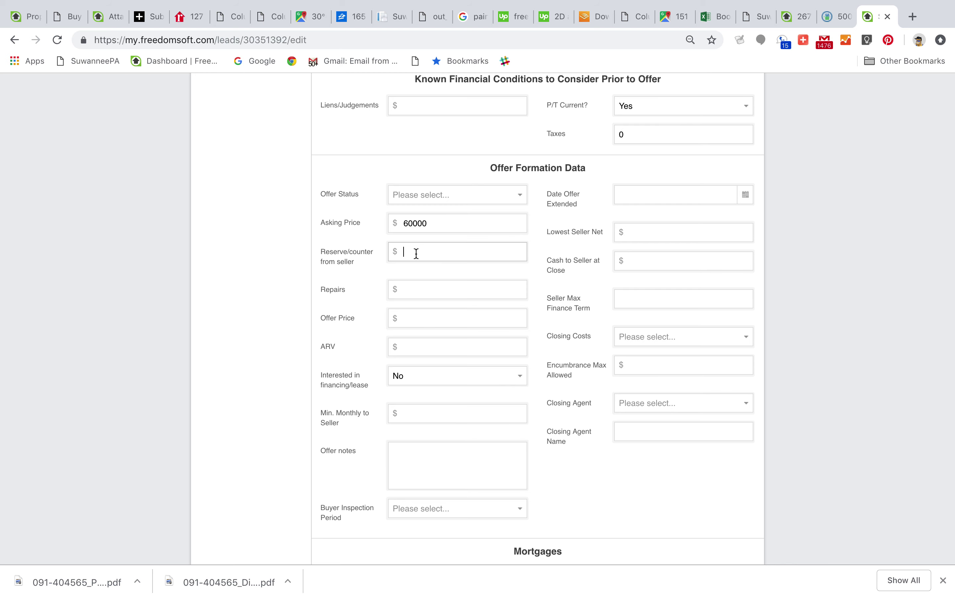
Step: Inspect the Offer Status options and the lead's remaining offer, mortgage, foreclosure, financial and comment fields
{"action": "left_click", "coordinate": [421, 194]}
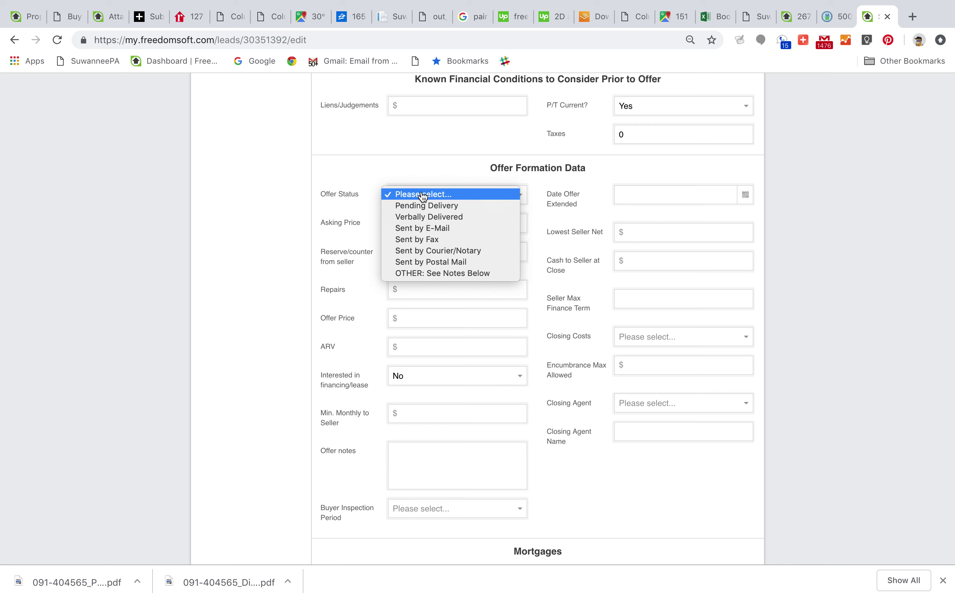
{"action": "left_click", "coordinate": [355, 181]}
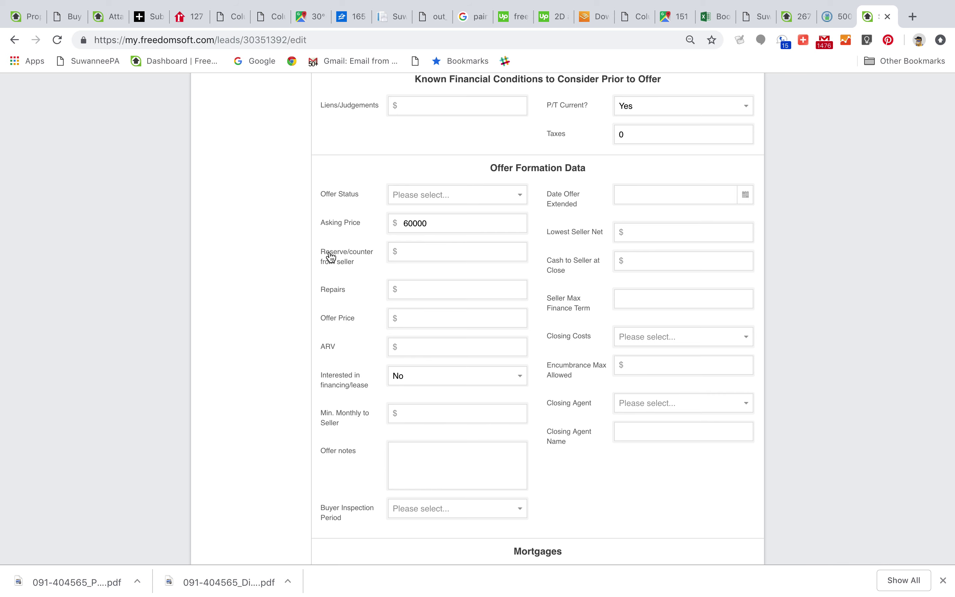
{"action": "scroll", "coordinate": [331, 257], "scroll_direction": "down", "scroll_amount": 3}
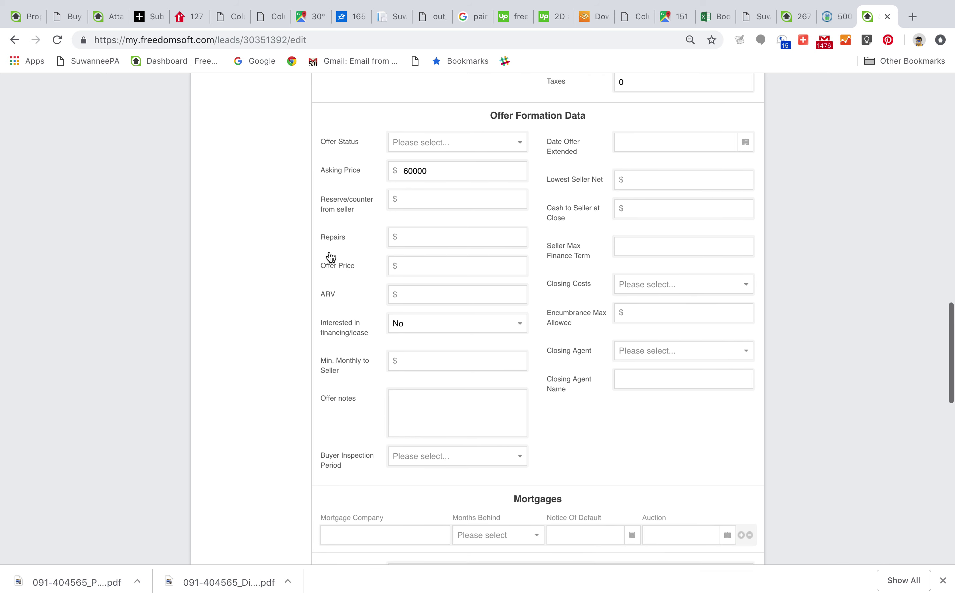
{"action": "scroll", "coordinate": [331, 257], "scroll_direction": "down", "scroll_amount": 2}
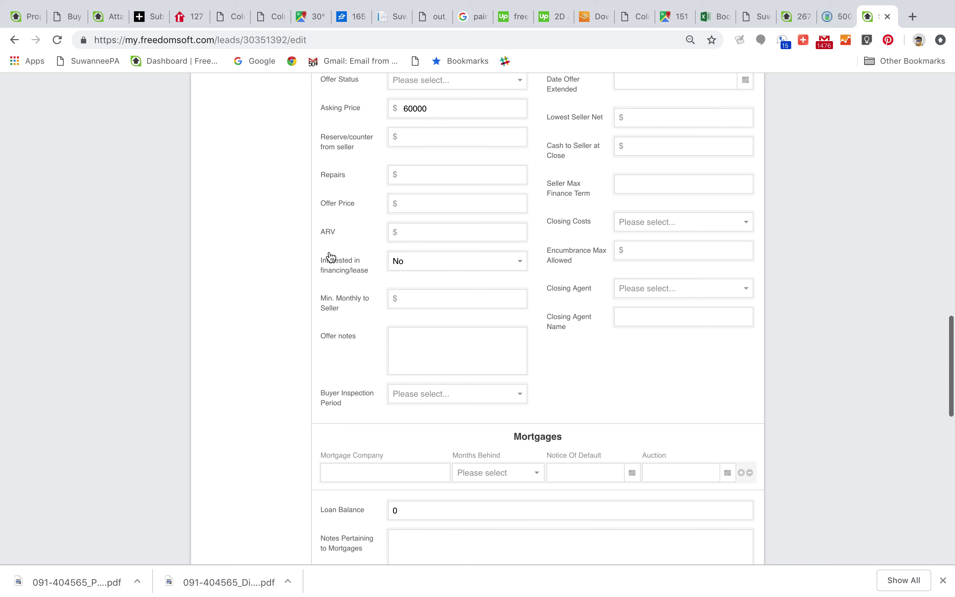
{"action": "scroll", "coordinate": [331, 257], "scroll_direction": "down", "scroll_amount": 1}
{"action": "scroll", "coordinate": [331, 257], "scroll_direction": "down", "scroll_amount": 10}
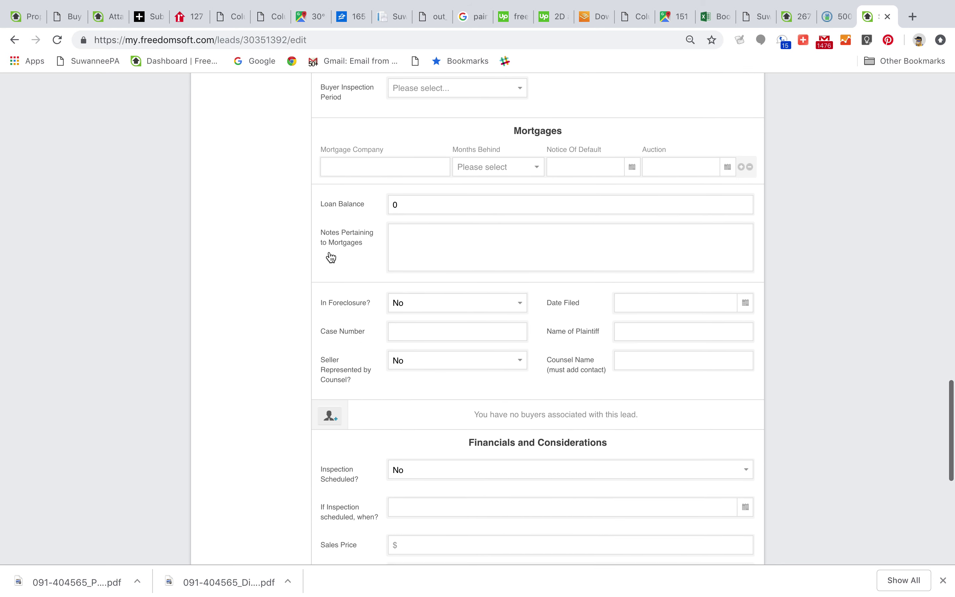
{"action": "scroll", "coordinate": [331, 258], "scroll_direction": "down", "scroll_amount": 5}
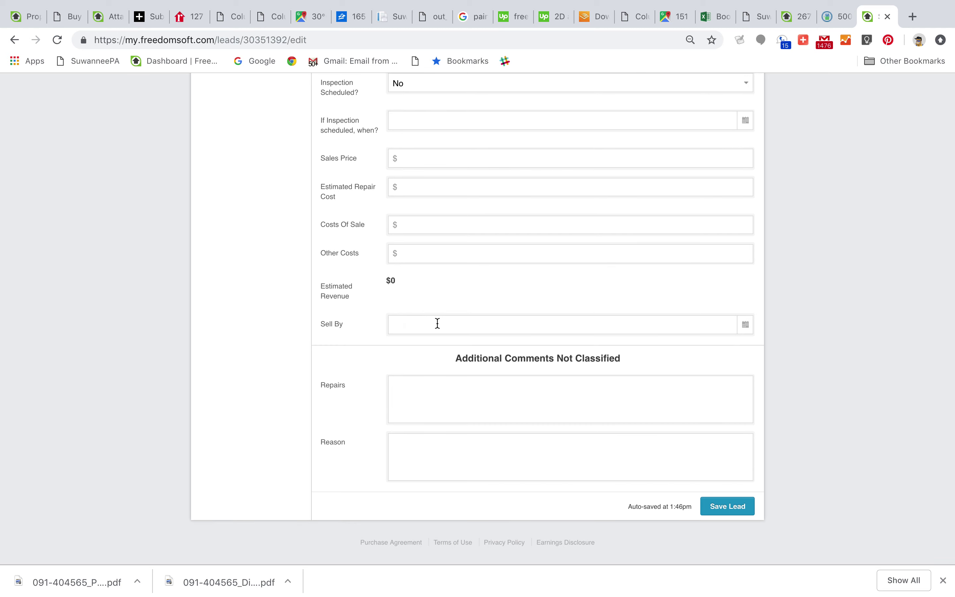
Step: Compare the HUD Homestore listing with the lead's property, offer, mortgage and financial fields to check for missing details
{"action": "left_click", "coordinate": [833, 15]}
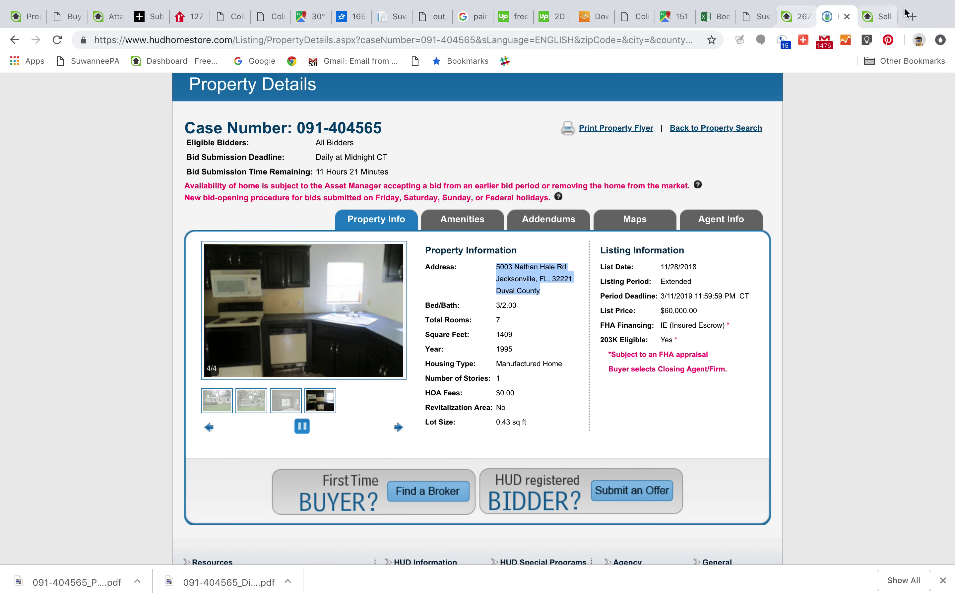
{"action": "left_click", "coordinate": [874, 16]}
{"action": "scroll", "coordinate": [604, 251], "scroll_direction": "up", "scroll_amount": 10}
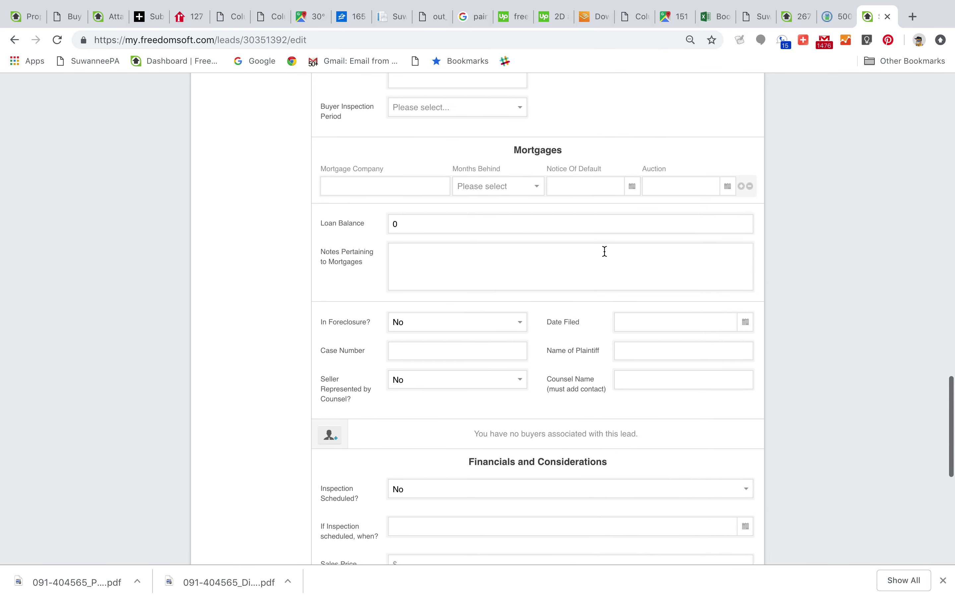
{"action": "scroll", "coordinate": [604, 251], "scroll_direction": "down", "scroll_amount": 3}
{"action": "scroll", "coordinate": [604, 253], "scroll_direction": "up", "scroll_amount": 15}
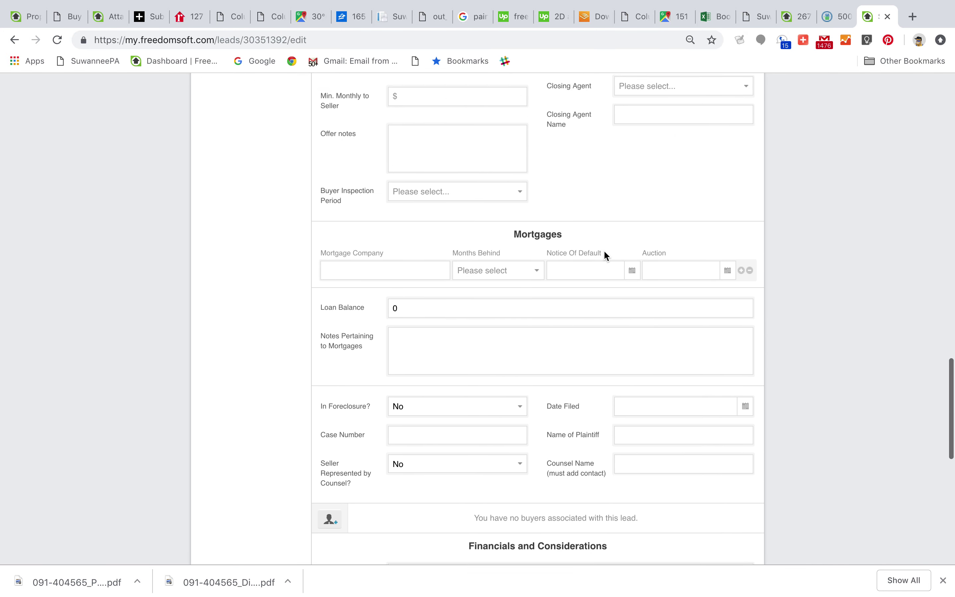
{"action": "scroll", "coordinate": [604, 255], "scroll_direction": "up", "scroll_amount": 12}
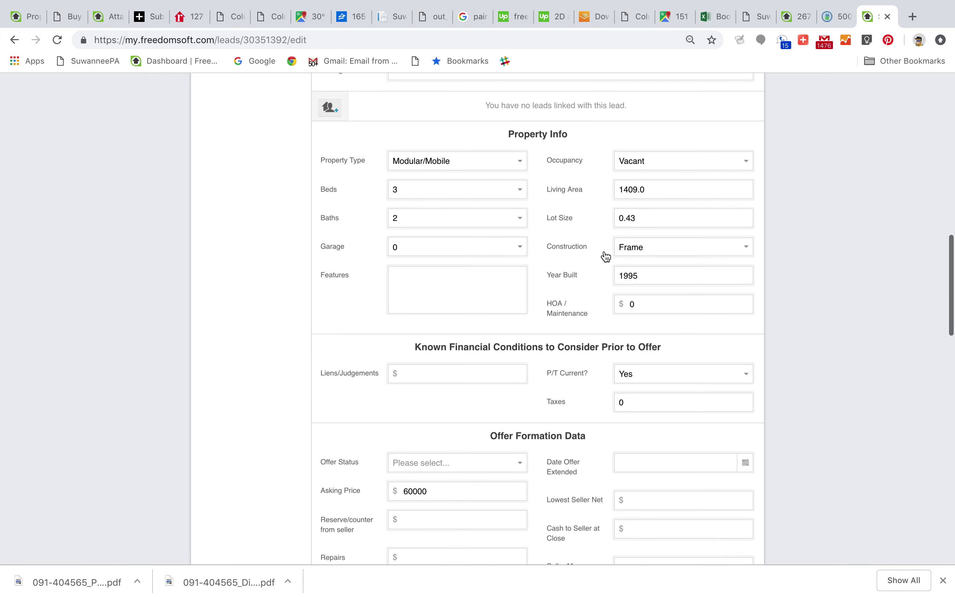
{"action": "scroll", "coordinate": [606, 257], "scroll_direction": "up", "scroll_amount": 8}
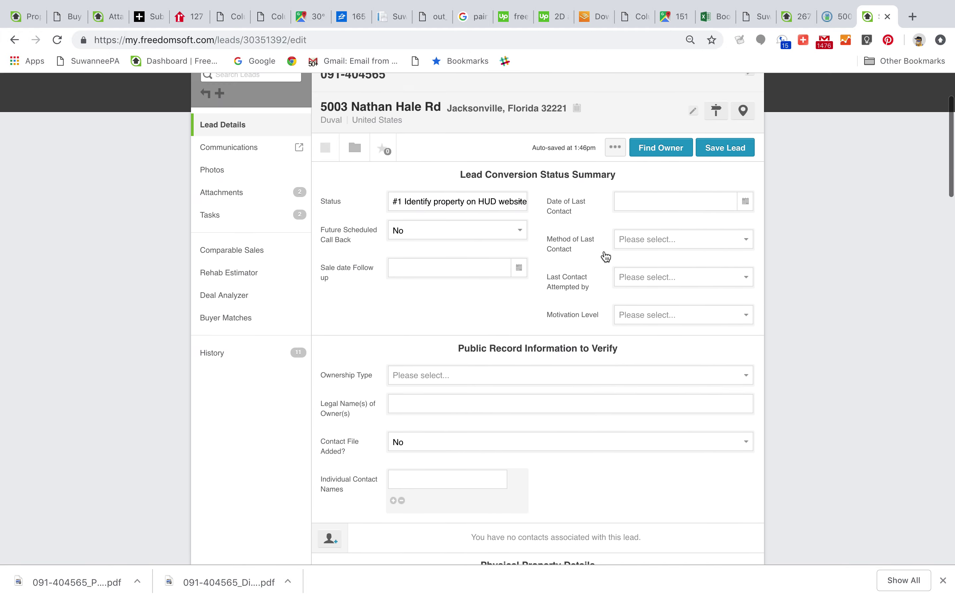
{"action": "scroll", "coordinate": [605, 255], "scroll_direction": "down", "scroll_amount": 15}
{"action": "scroll", "coordinate": [606, 256], "scroll_direction": "down", "scroll_amount": 20}
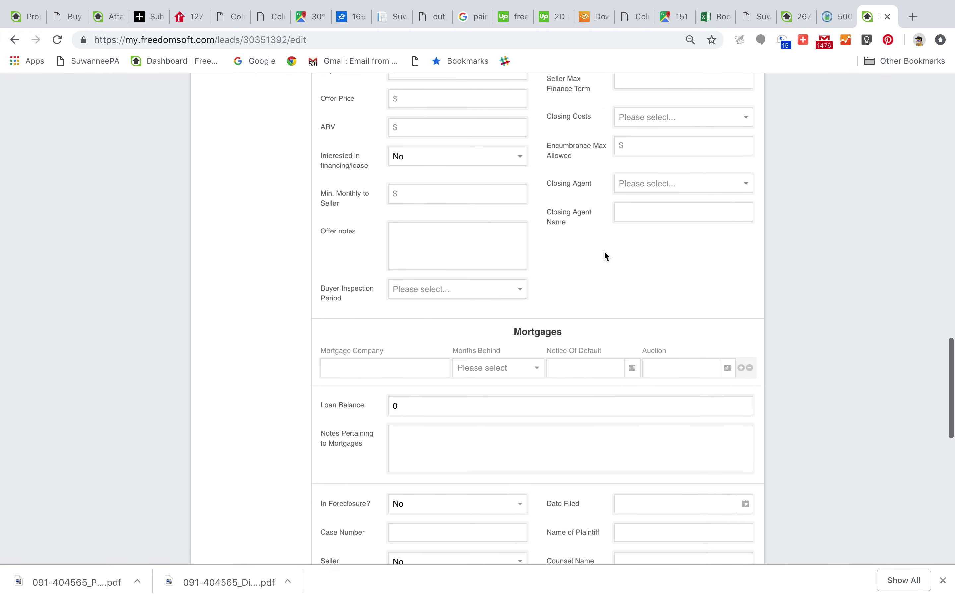
{"action": "scroll", "coordinate": [606, 255], "scroll_direction": "down", "scroll_amount": 4}
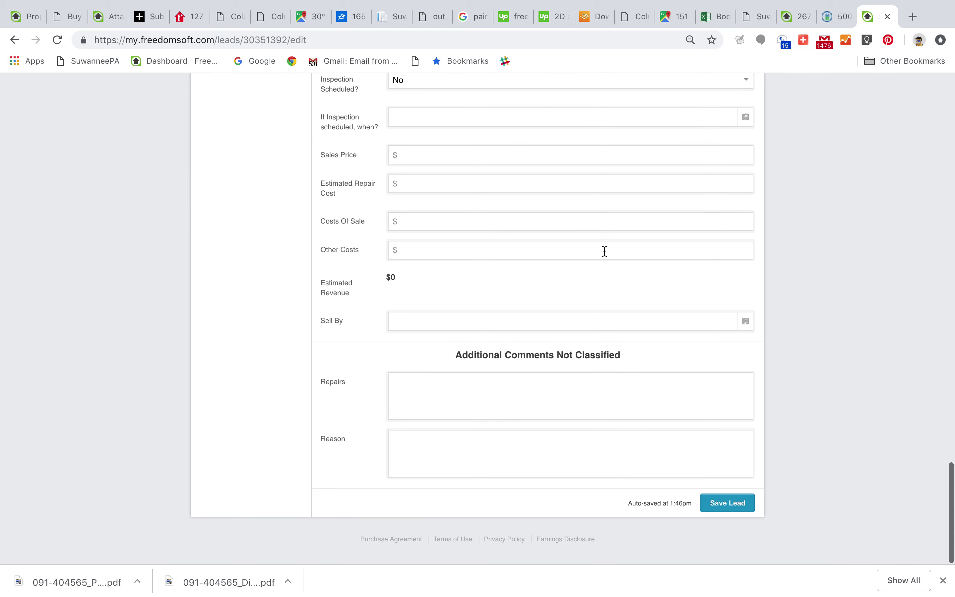
{"action": "scroll", "coordinate": [605, 253], "scroll_direction": "up", "scroll_amount": 9}
{"action": "scroll", "coordinate": [604, 251], "scroll_direction": "up", "scroll_amount": 8}
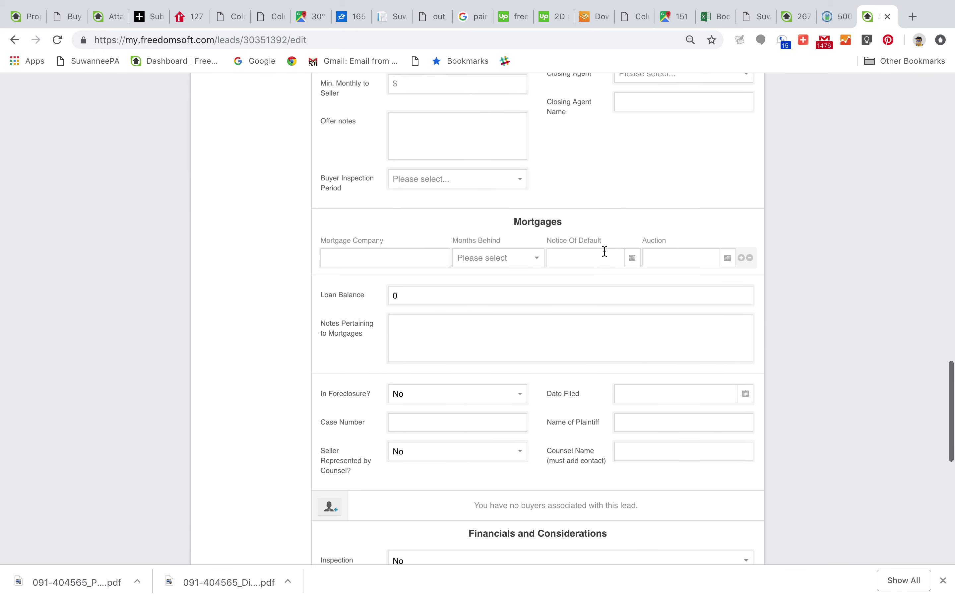
{"action": "scroll", "coordinate": [384, 286], "scroll_direction": "up", "scroll_amount": 10}
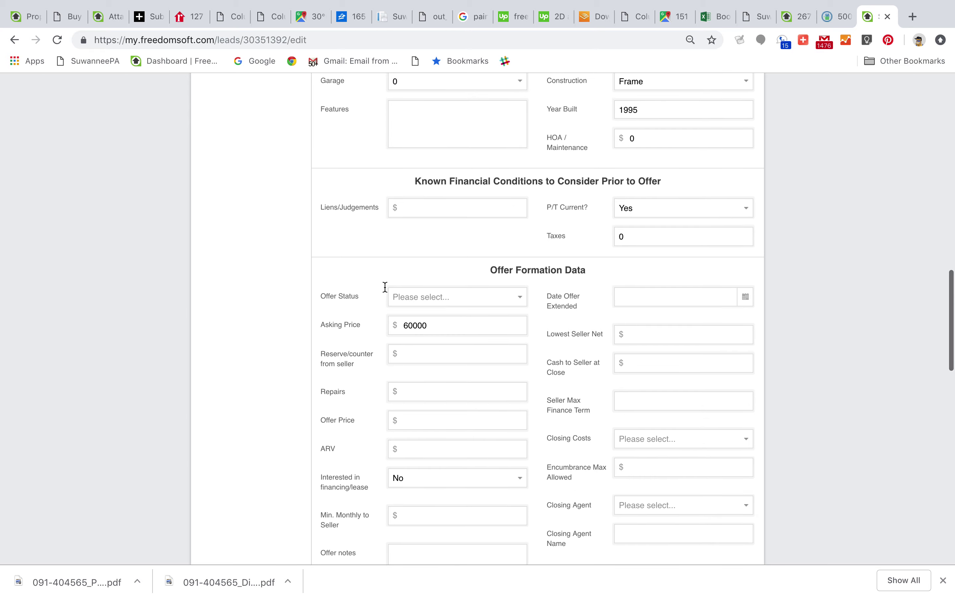
{"action": "scroll", "coordinate": [386, 292], "scroll_direction": "up", "scroll_amount": 12}
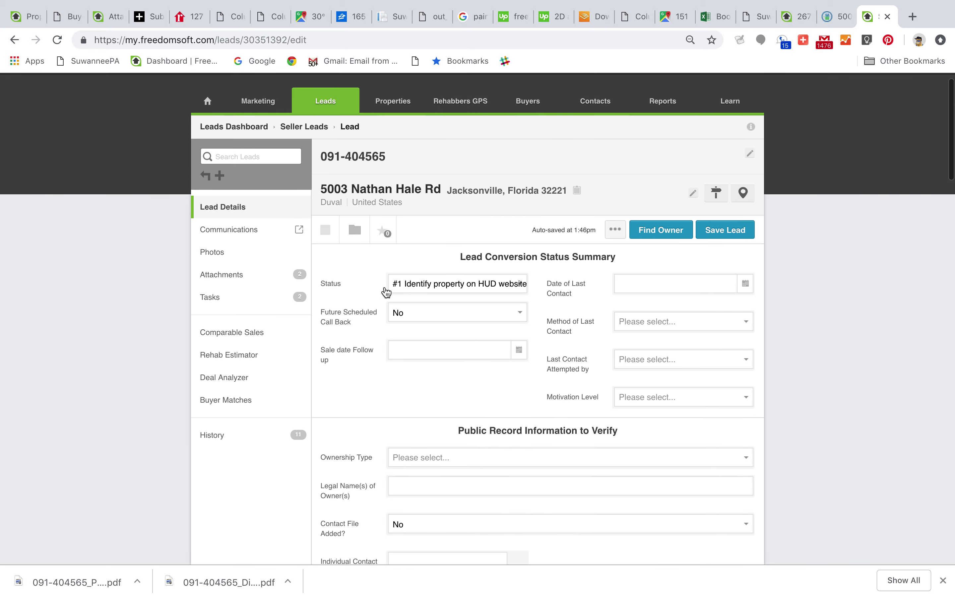
{"action": "scroll", "coordinate": [386, 290], "scroll_direction": "up", "scroll_amount": 2}
{"action": "left_click", "coordinate": [734, 257]}
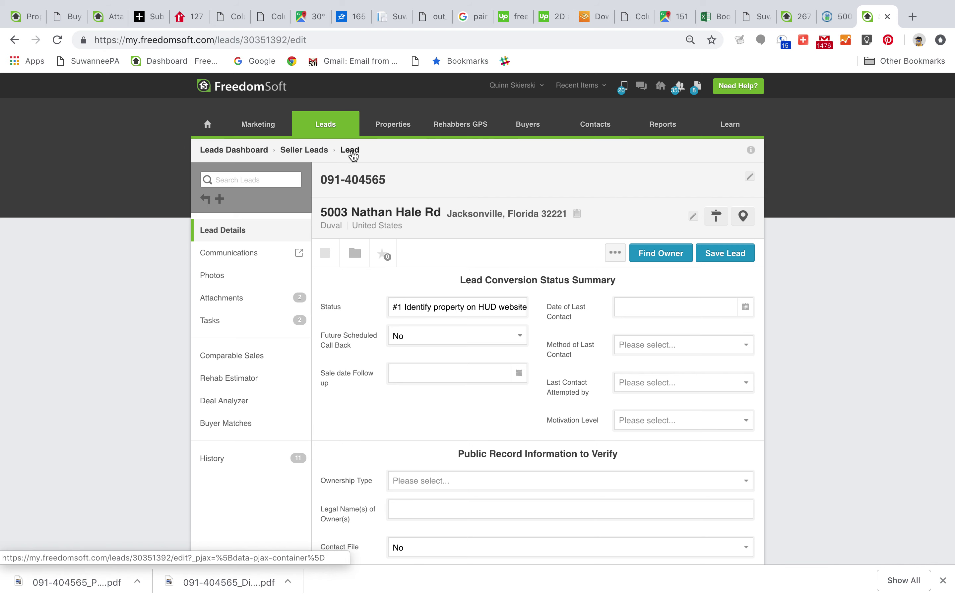
Step: Go to the lead campaigns list and open the HUD campaign
{"action": "left_click", "coordinate": [352, 152]}
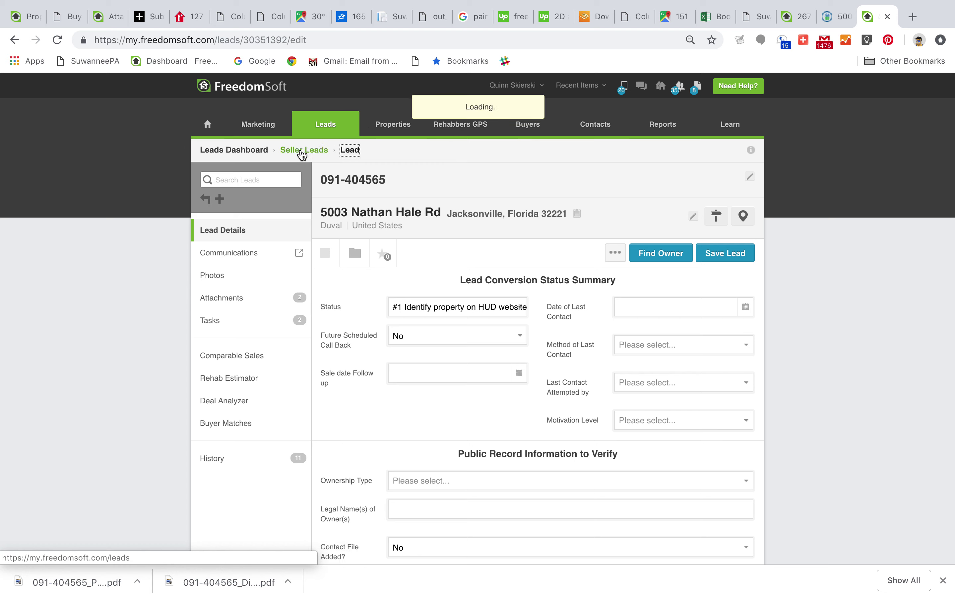
{"action": "mouse_move", "coordinate": [322, 134]}
{"action": "left_click", "coordinate": [322, 176]}
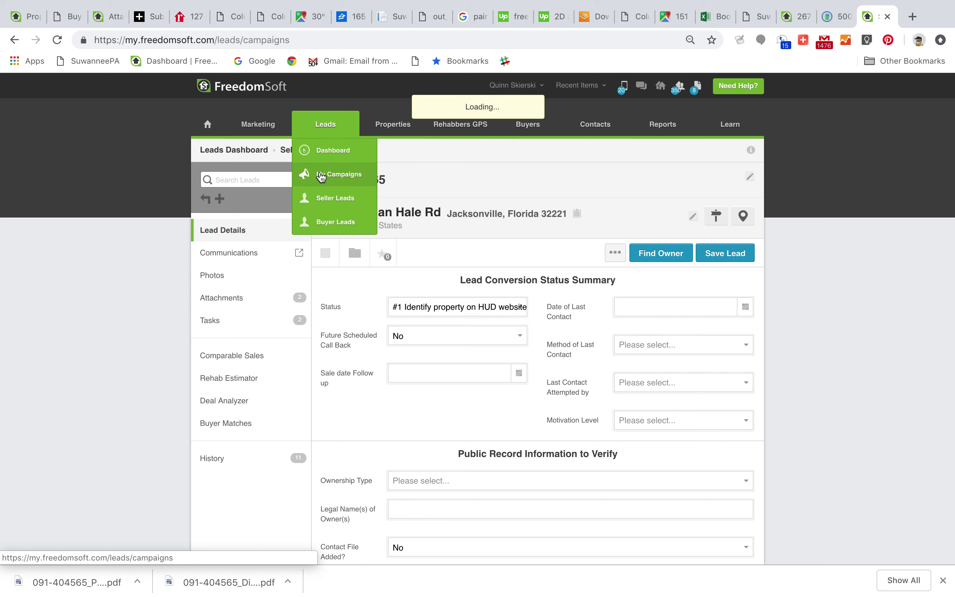
{"action": "scroll", "coordinate": [600, 476], "scroll_direction": "down", "scroll_amount": 2}
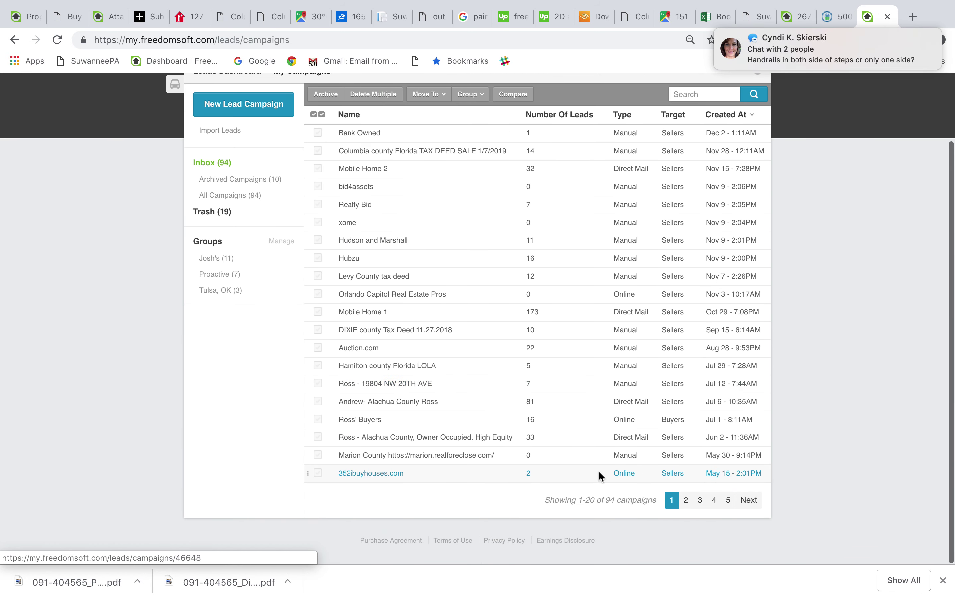
{"action": "left_click", "coordinate": [687, 503]}
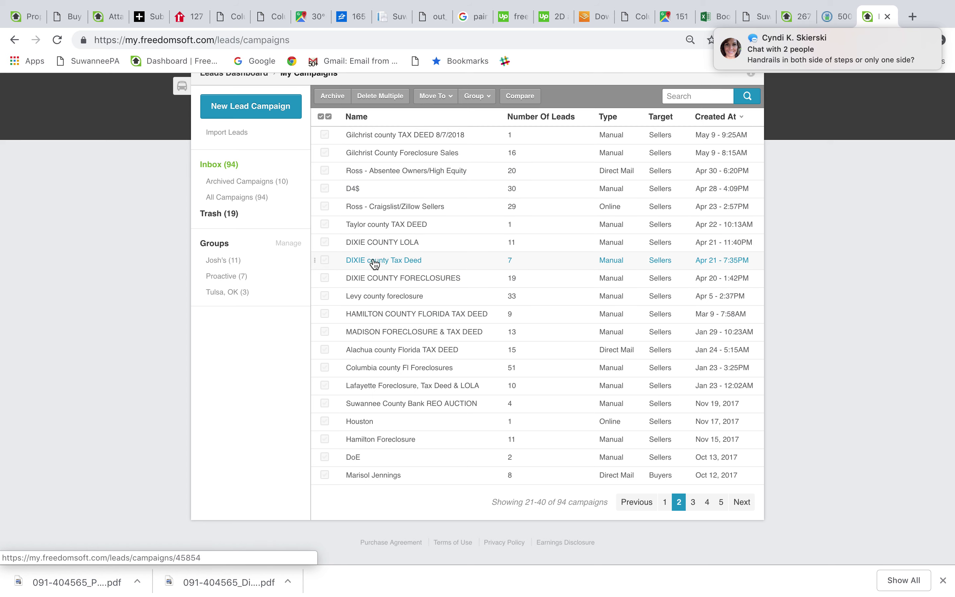
{"action": "left_click", "coordinate": [694, 504]}
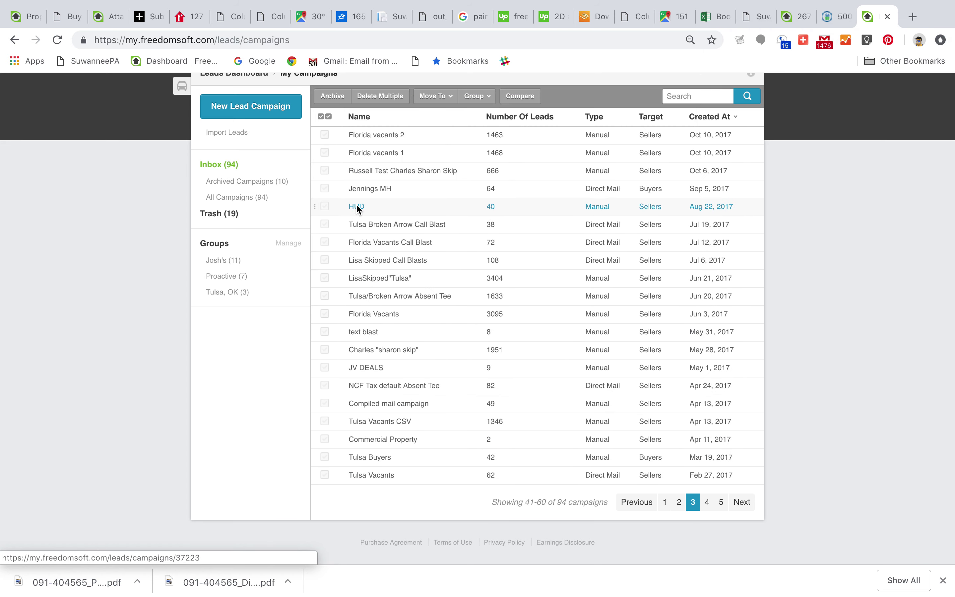
{"action": "left_click", "coordinate": [357, 206]}
{"action": "scroll", "coordinate": [170, 454], "scroll_direction": "down", "scroll_amount": 5}
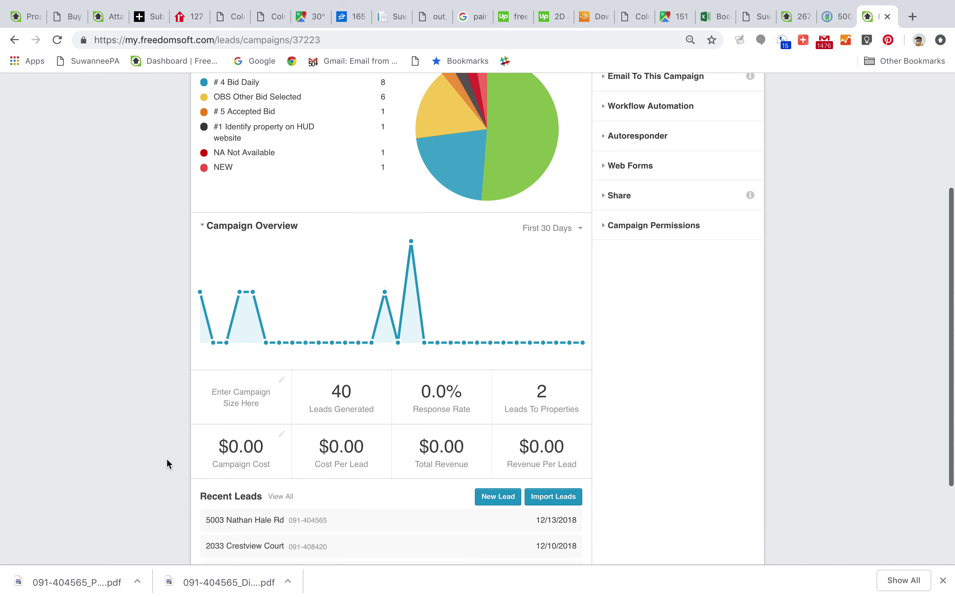
{"action": "scroll", "coordinate": [292, 488], "scroll_direction": "down", "scroll_amount": 5}
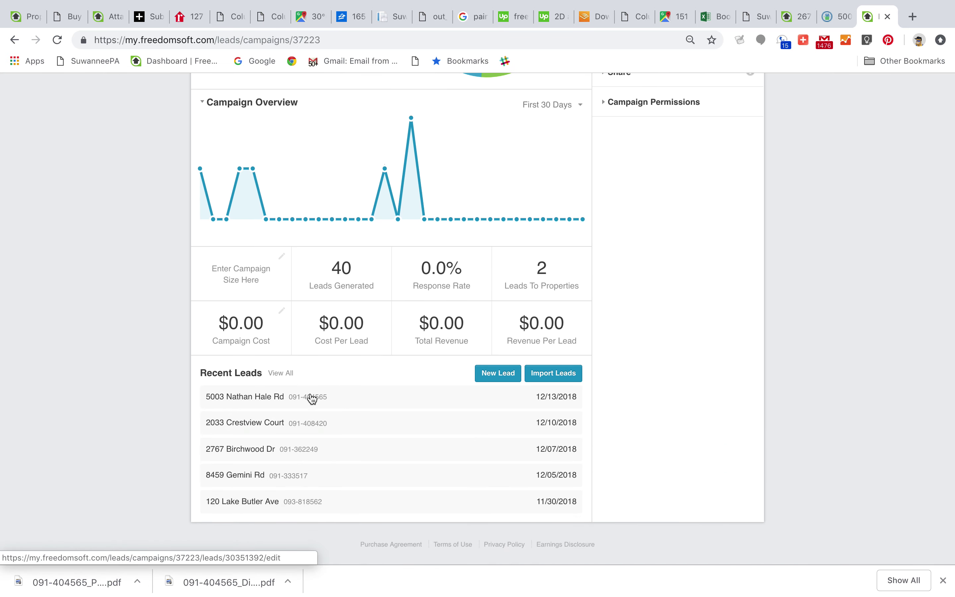
{"action": "left_click", "coordinate": [284, 374]}
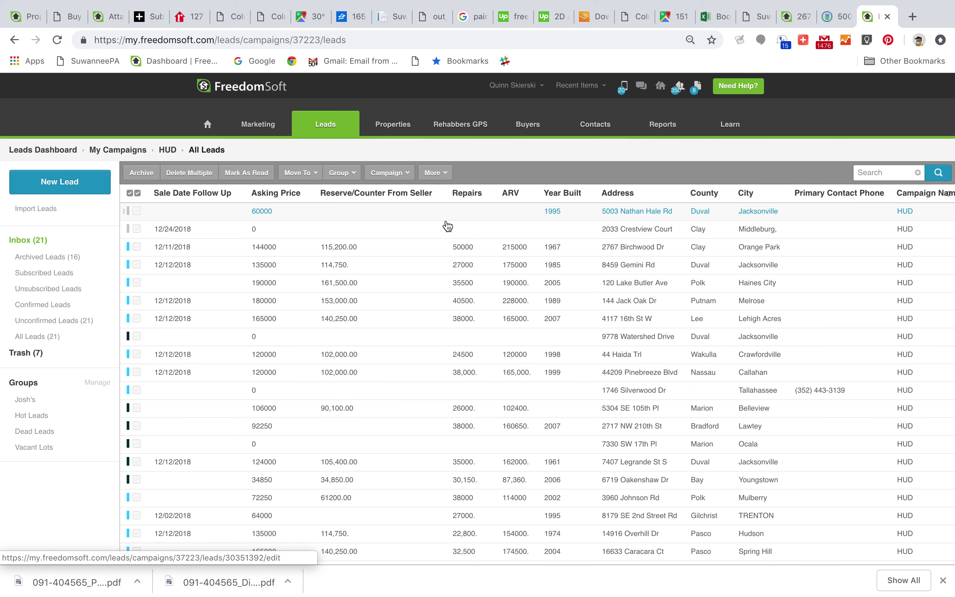
{"action": "scroll", "coordinate": [404, 432], "scroll_direction": "down", "scroll_amount": 2}
{"action": "scroll", "coordinate": [403, 432], "scroll_direction": "up", "scroll_amount": 2}
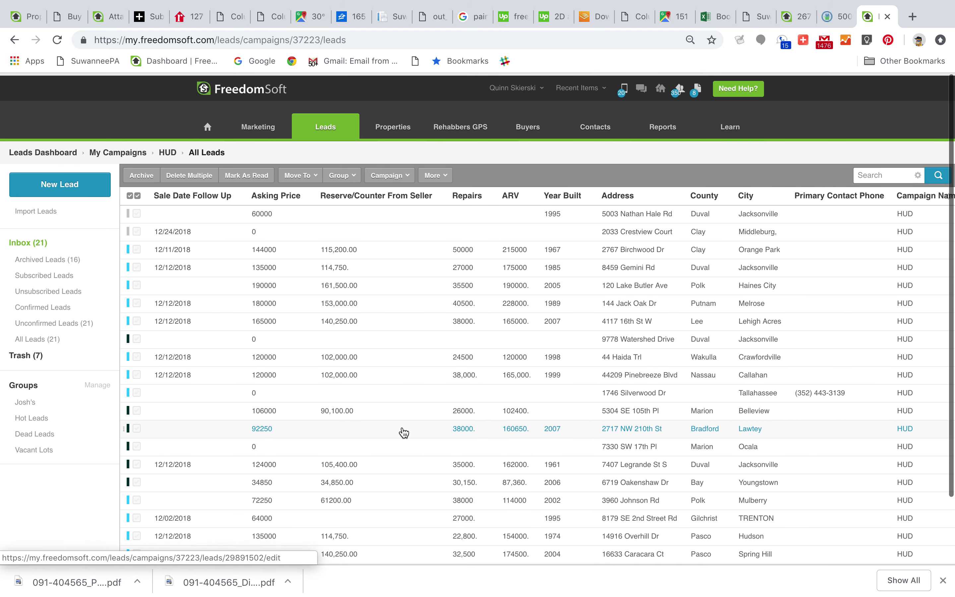
{"action": "scroll", "coordinate": [348, 222], "scroll_direction": "down", "scroll_amount": 1}
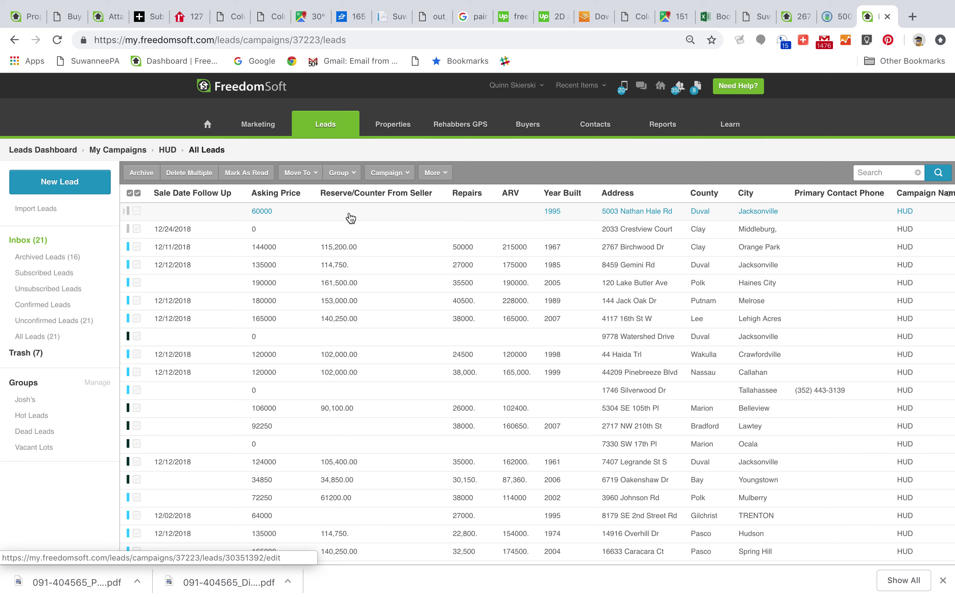
{"action": "left_click", "coordinate": [342, 172]}
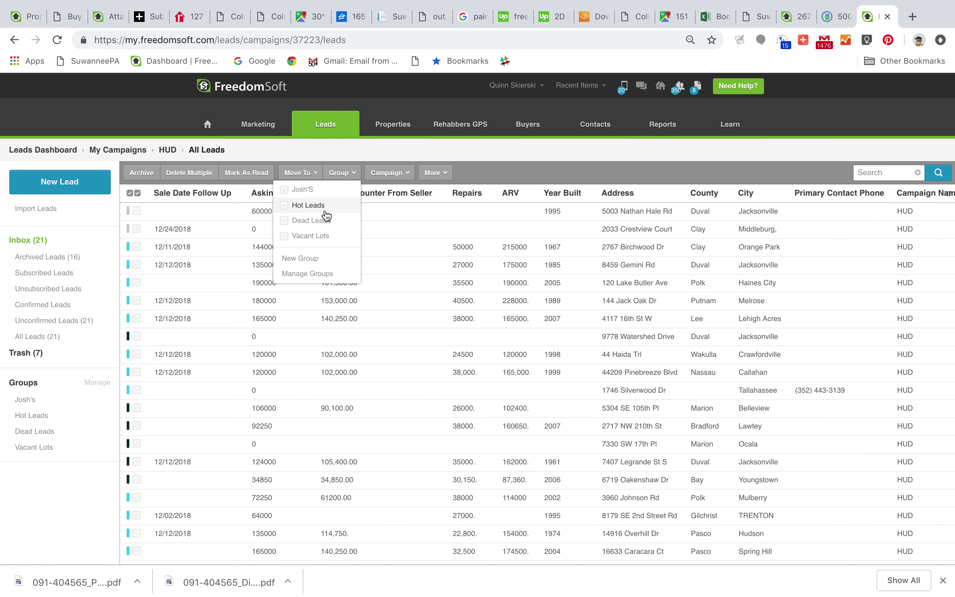
{"action": "key", "text": "super+shift+5"}
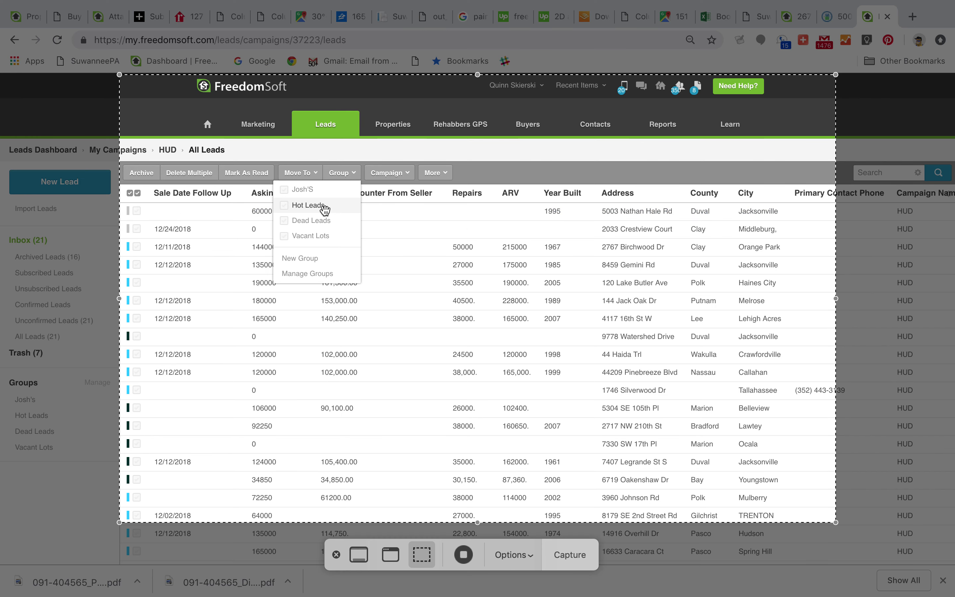